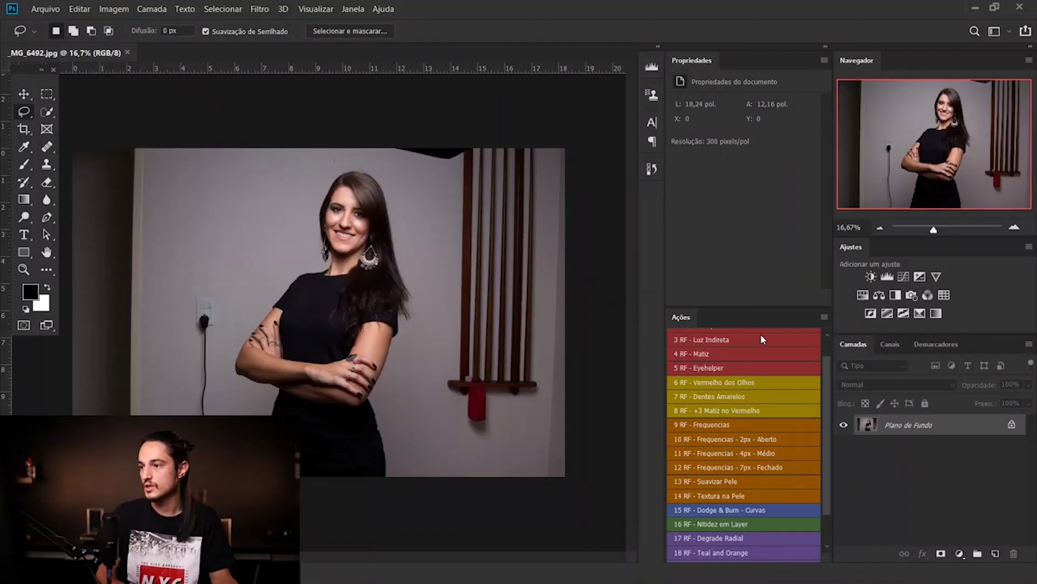
Step: Duplicate the photo onto Camada 1, then zoom in on the grey wall and back out
{"action": "left_click_drag", "start_coordinate": [755, 306], "coordinate": [759, 288]}
{"action": "key", "text": "ctrl+j"}
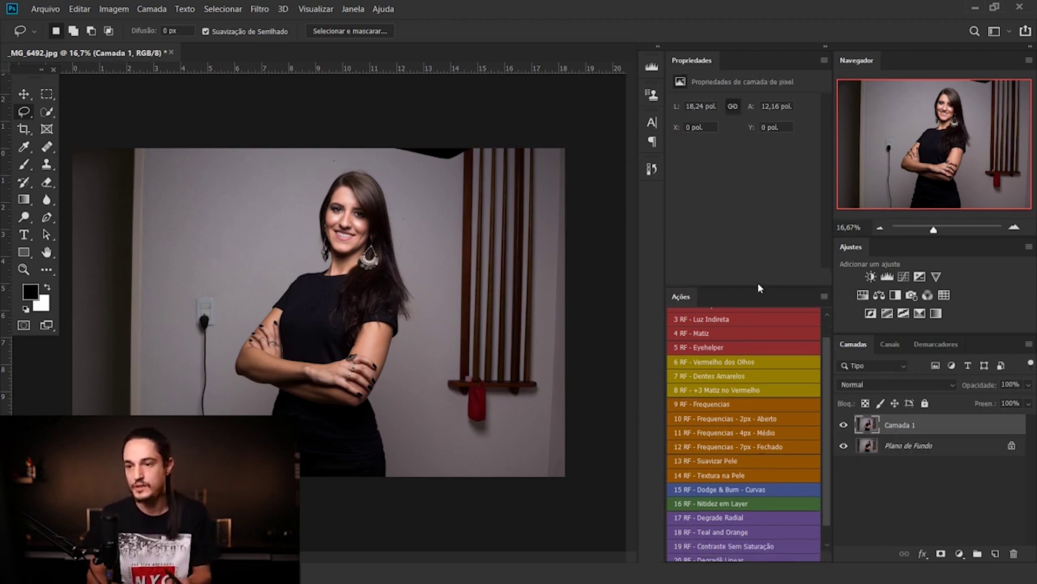
{"action": "left_click_drag", "start_coordinate": [232, 216], "coordinate": [389, 275]}
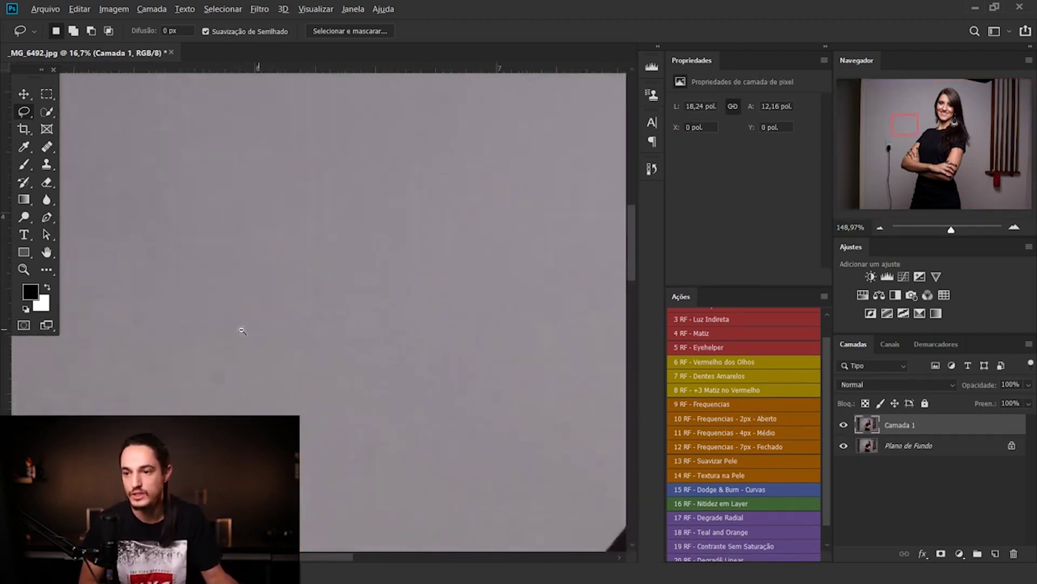
{"action": "key", "text": "ctrl+0"}
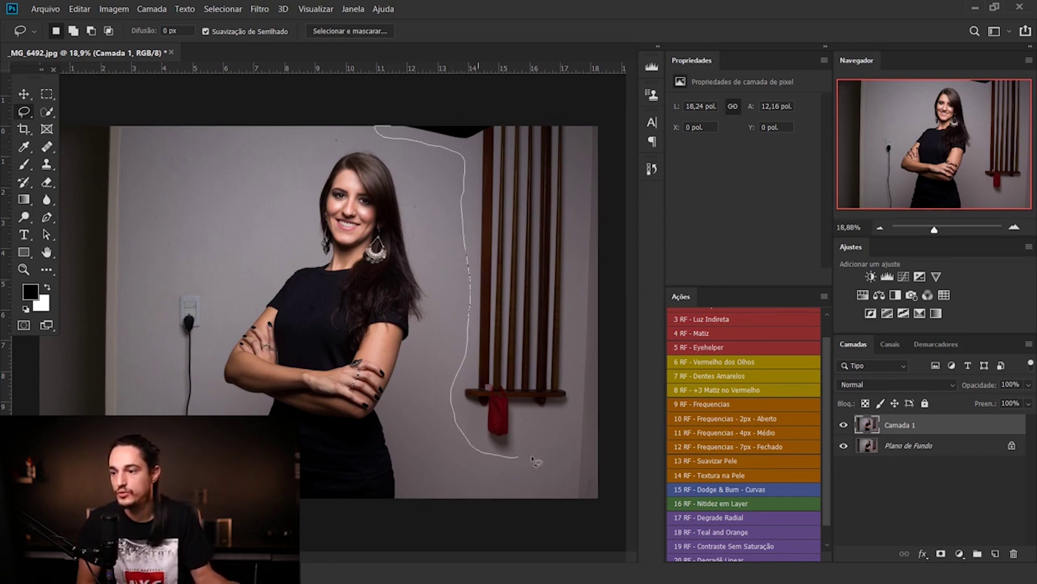
Step: Close the selection around the wooden rack, test a Content-Aware fill, then undo it
{"action": "left_click_drag", "start_coordinate": [626, 538], "coordinate": [616, 535]}
{"action": "key", "text": "shift+F5"}
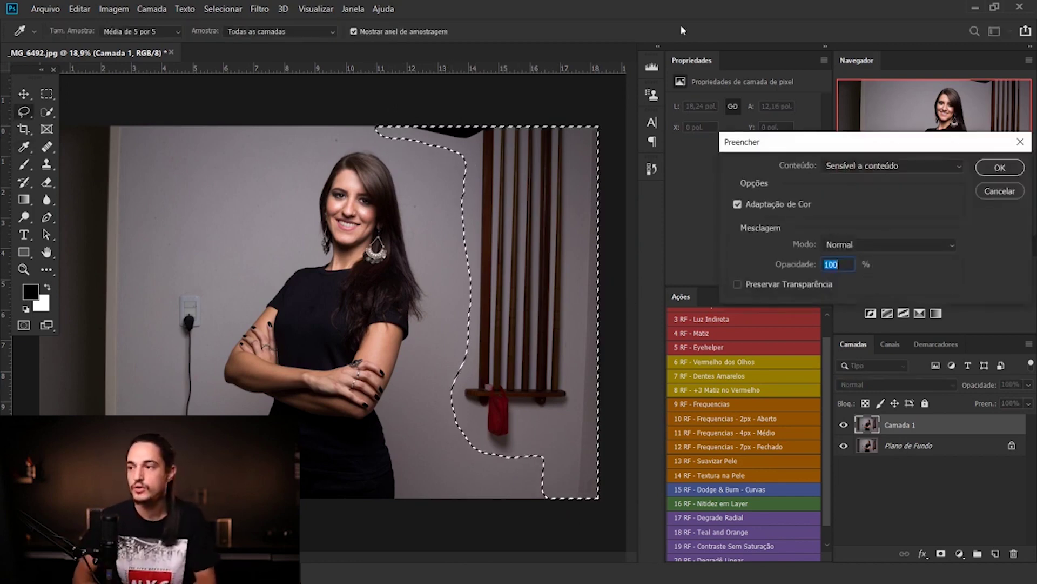
{"action": "key", "text": "Return"}
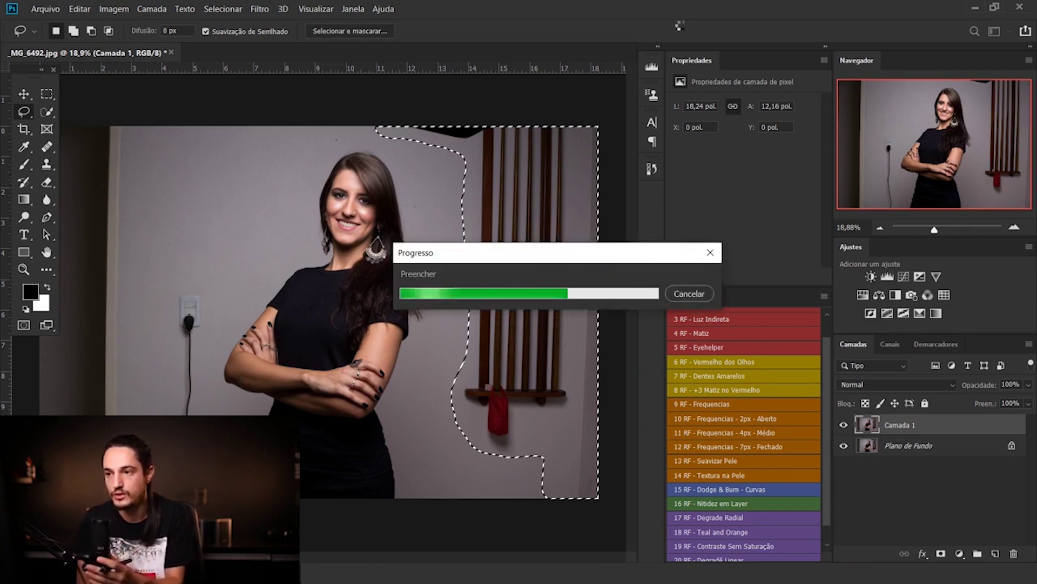
{"action": "key", "text": "ctrl+d"}
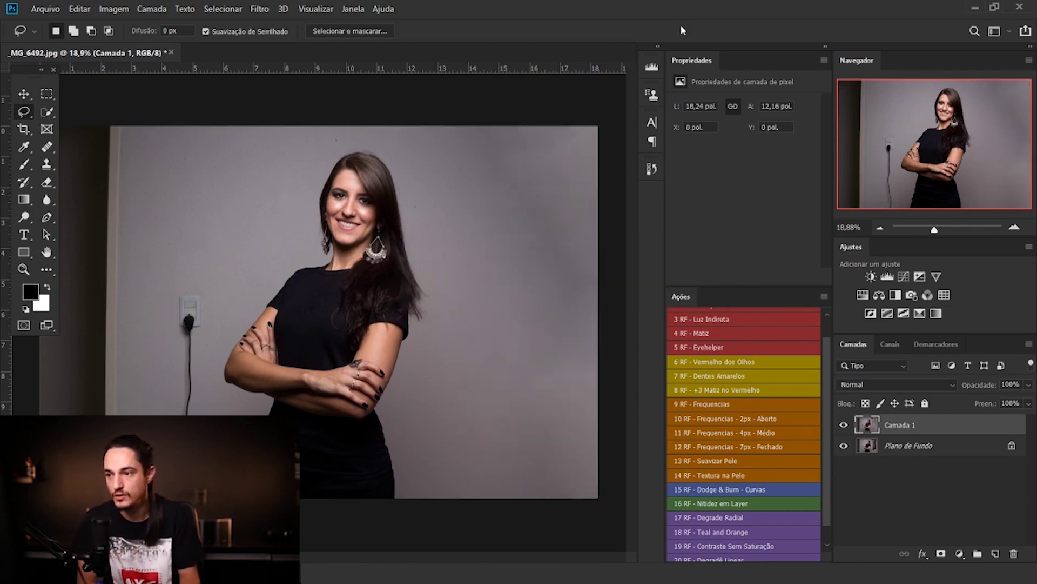
{"action": "key", "text": "ctrl+z"}
{"action": "key", "text": "ctrl+z"}
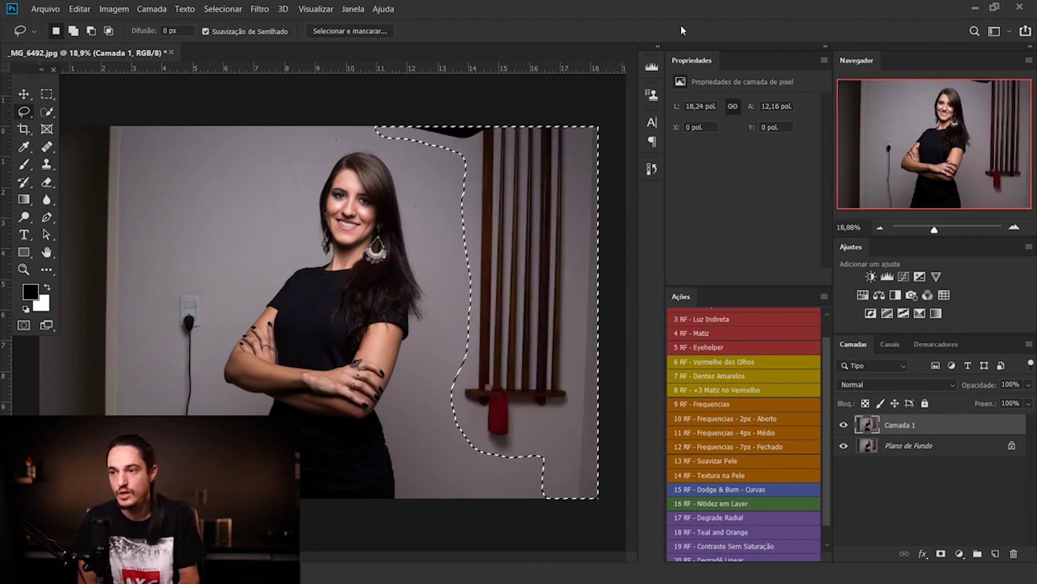
Step: Open the Editar menu to reach the content-aware fill command
{"action": "left_click", "coordinate": [85, 13]}
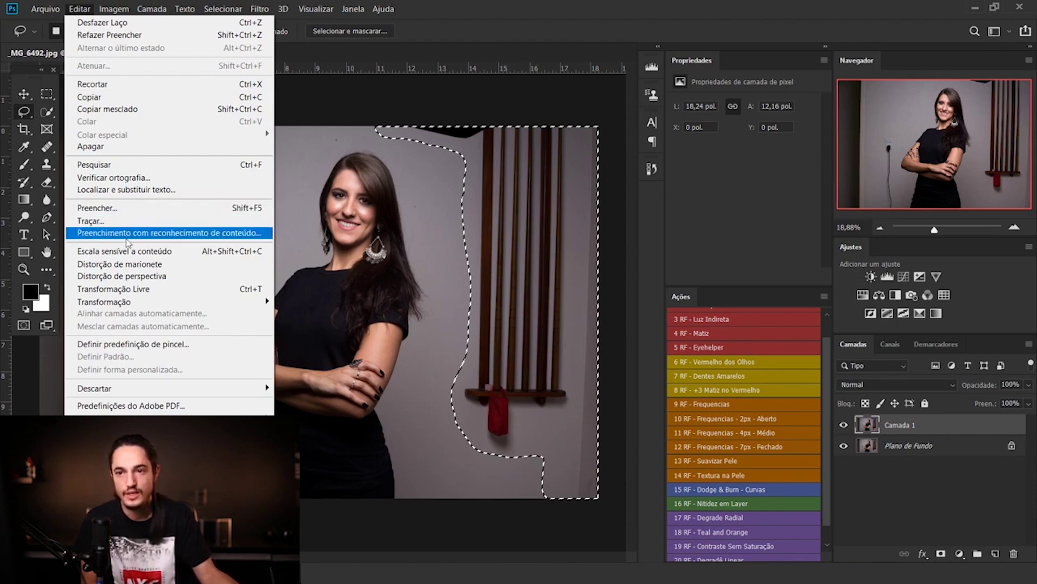
Step: Open Content-Aware Fill and remove the woman's face, hair, arm and dress from the sampling area
{"action": "left_click", "coordinate": [192, 238]}
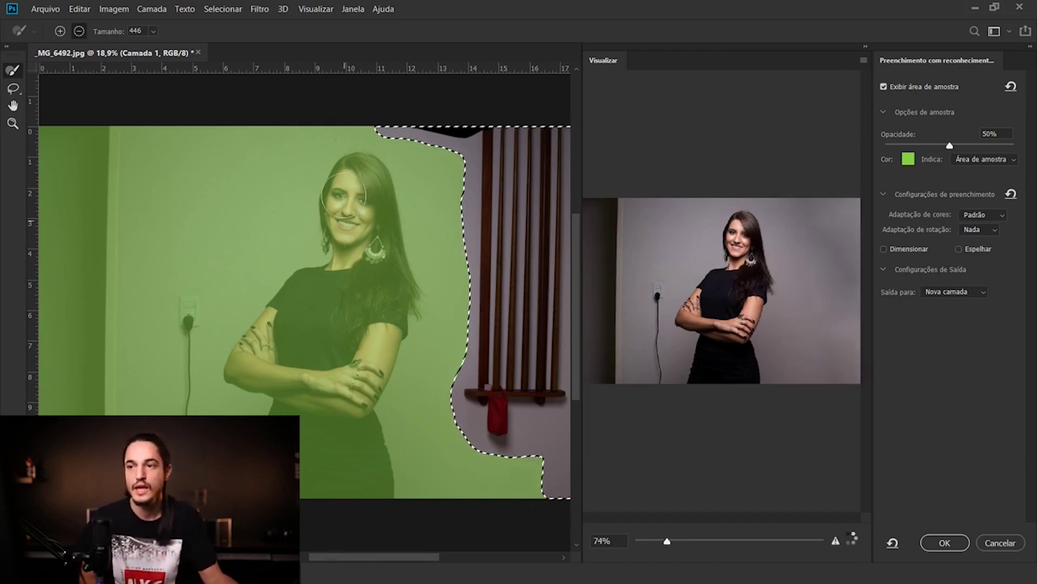
{"action": "mouse_move", "coordinate": [364, 174]}
{"action": "left_mouse_down"}
{"action": "mouse_move", "coordinate": [343, 263]}
{"action": "mouse_move", "coordinate": [236, 368]}
{"action": "mouse_move", "coordinate": [305, 402]}
{"action": "left_mouse_up"}
{"action": "mouse_move", "coordinate": [305, 493]}
{"action": "left_mouse_down"}
{"action": "mouse_move", "coordinate": [374, 500]}
{"action": "mouse_move", "coordinate": [362, 437]}
{"action": "mouse_move", "coordinate": [339, 474]}
{"action": "mouse_move", "coordinate": [339, 446]}
{"action": "mouse_move", "coordinate": [283, 341]}
{"action": "left_mouse_up"}
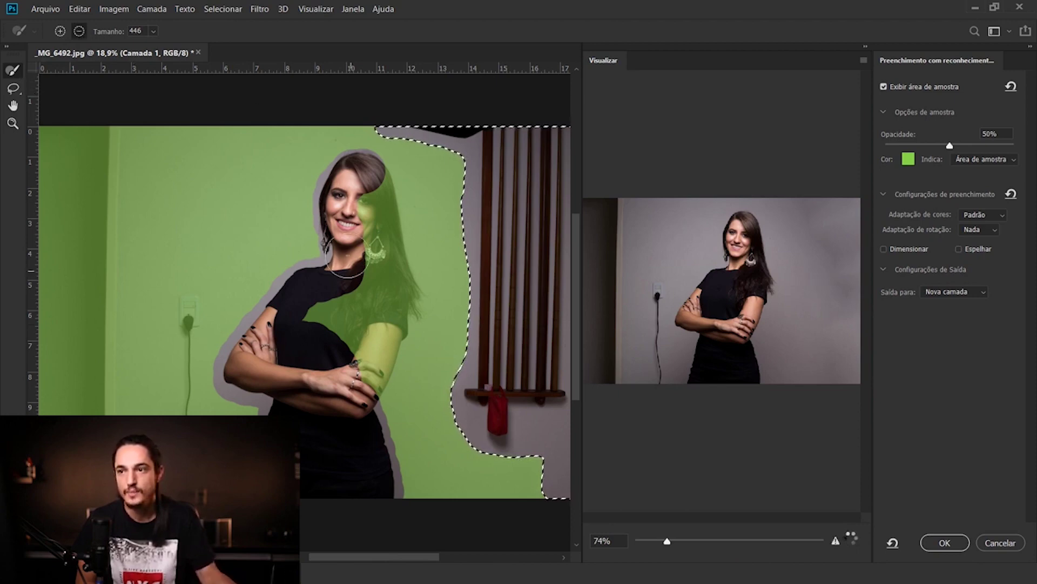
{"action": "mouse_move", "coordinate": [373, 249]}
{"action": "left_mouse_down"}
{"action": "mouse_move", "coordinate": [373, 186]}
{"action": "mouse_move", "coordinate": [406, 283]}
{"action": "mouse_move", "coordinate": [340, 348]}
{"action": "mouse_move", "coordinate": [262, 301]}
{"action": "left_mouse_up"}
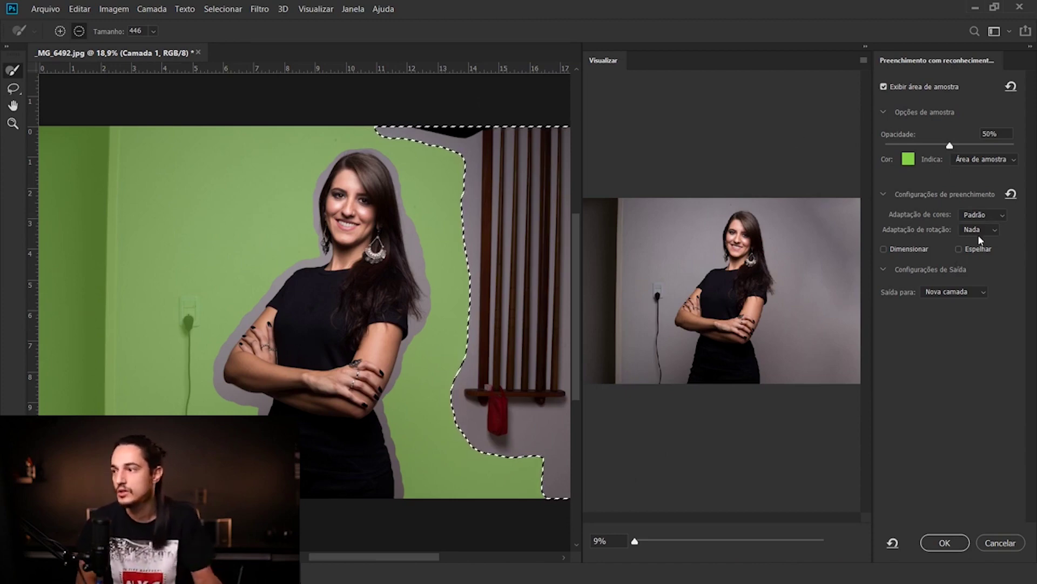
Step: Compare colour adaptation options Alta, Muito Alta and Nada, settling on Padrão
{"action": "left_click", "coordinate": [983, 215]}
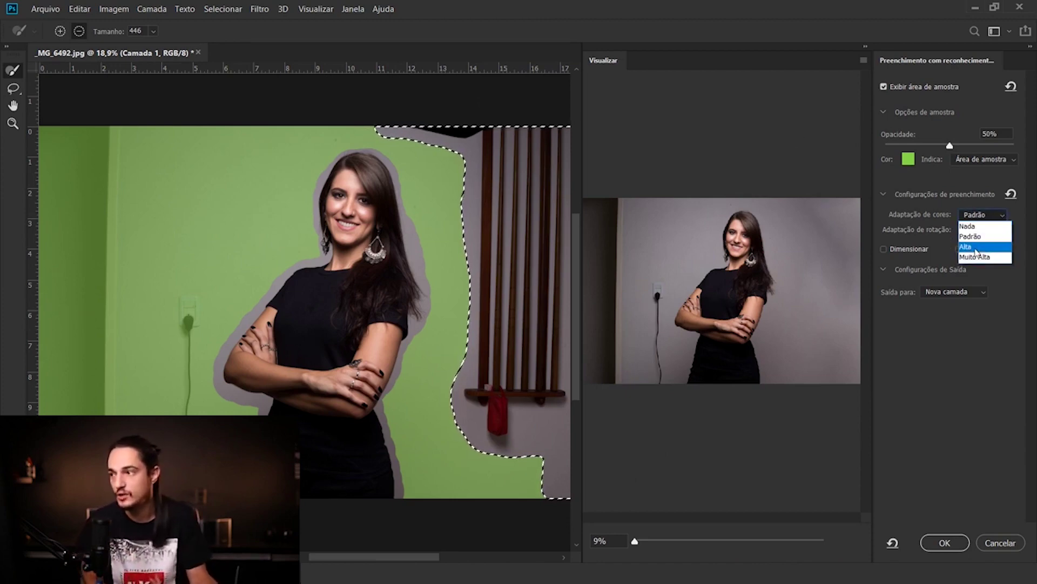
{"action": "left_click", "coordinate": [976, 247]}
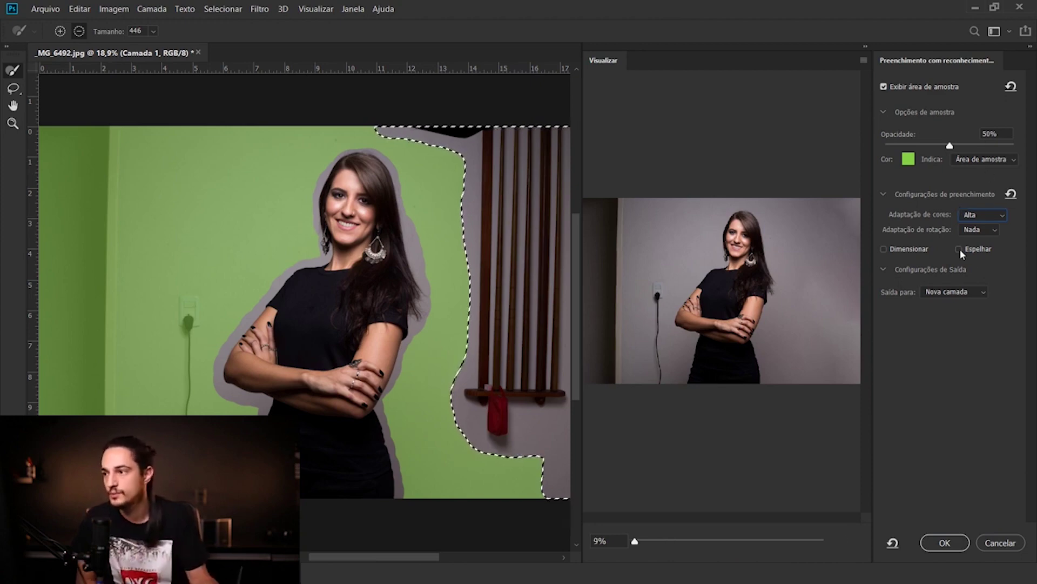
{"action": "left_click", "coordinate": [983, 214]}
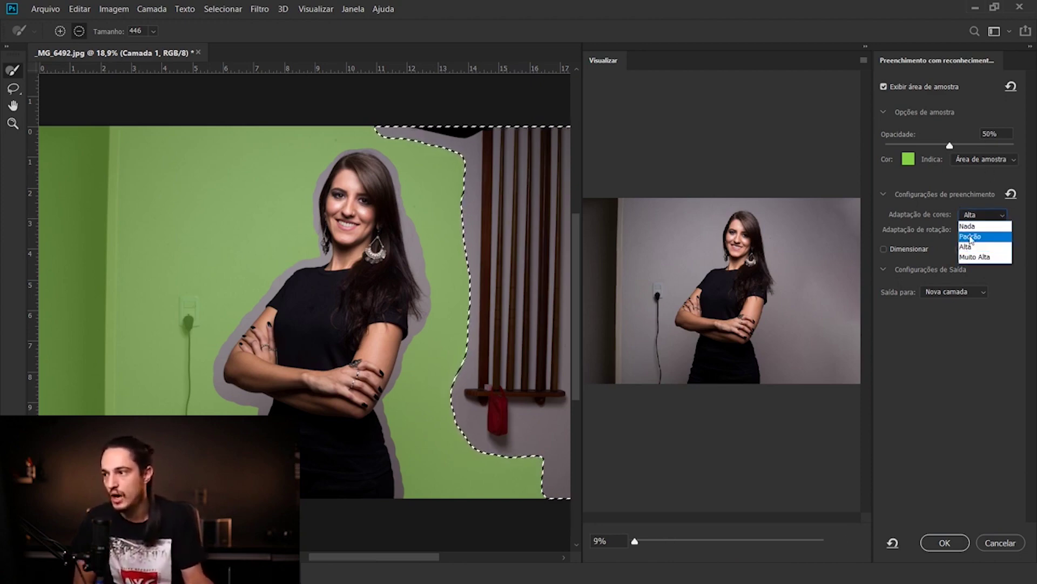
{"action": "left_click", "coordinate": [977, 261]}
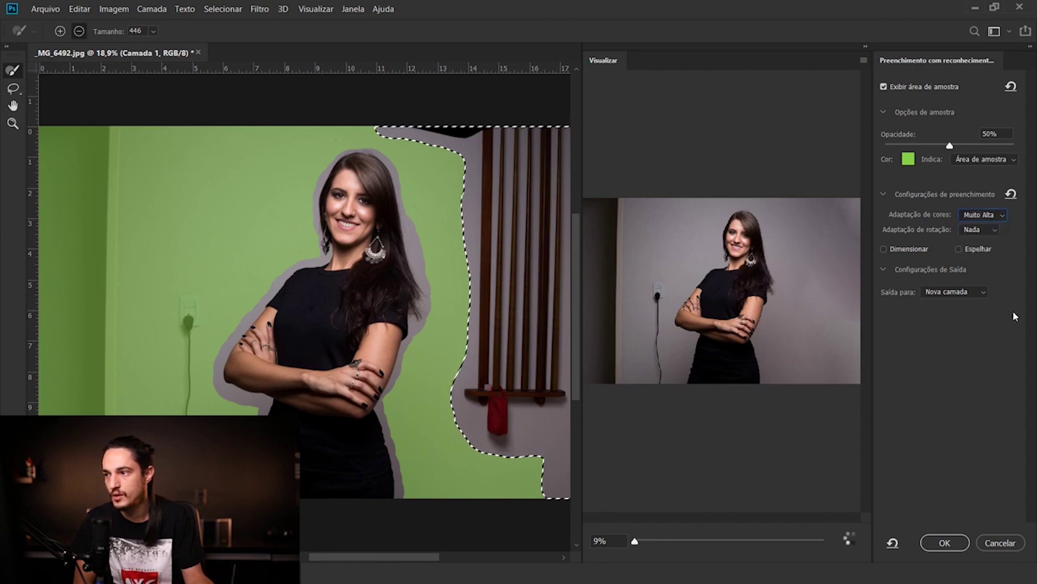
{"action": "left_click", "coordinate": [981, 215]}
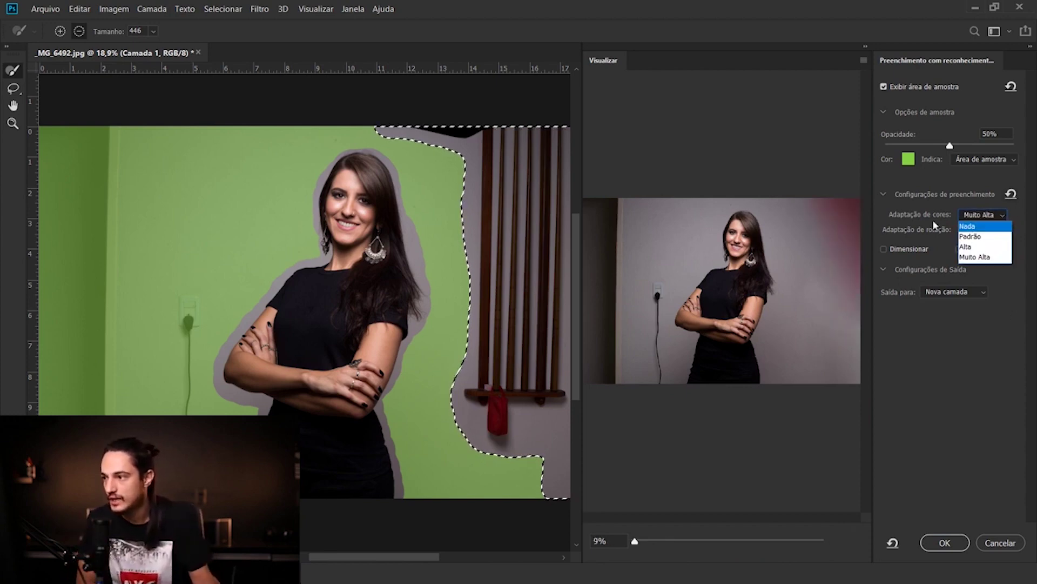
{"action": "left_click", "coordinate": [983, 227]}
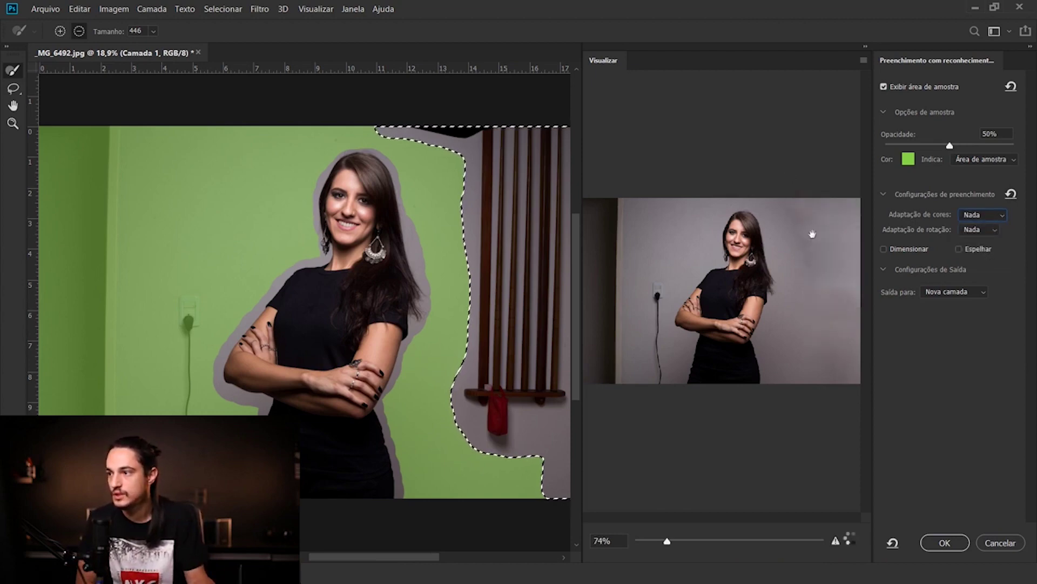
{"action": "left_click", "coordinate": [972, 215]}
{"action": "left_click", "coordinate": [971, 236]}
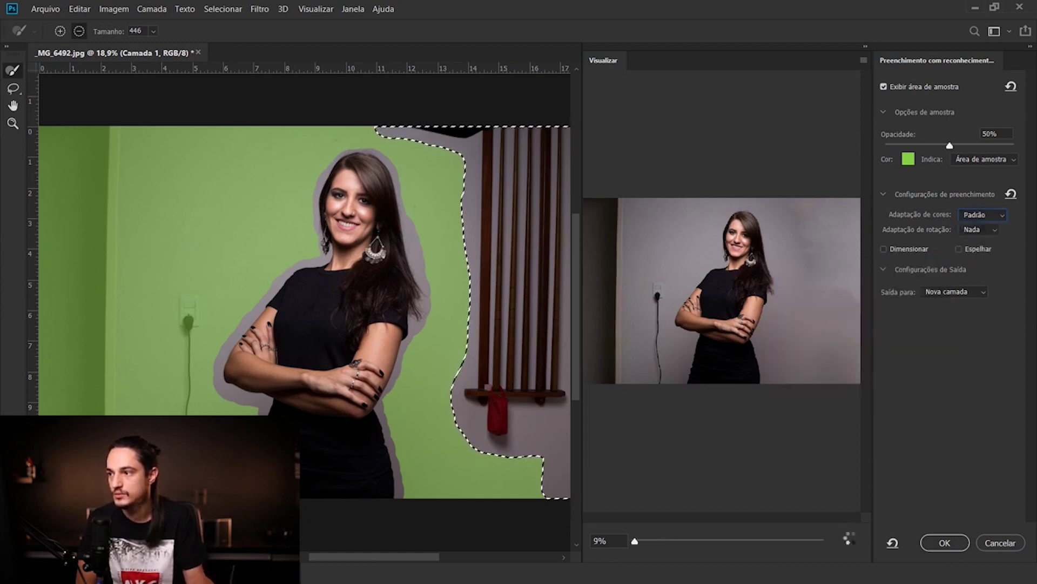
{"action": "left_click", "coordinate": [975, 215]}
{"action": "left_click", "coordinate": [971, 249]}
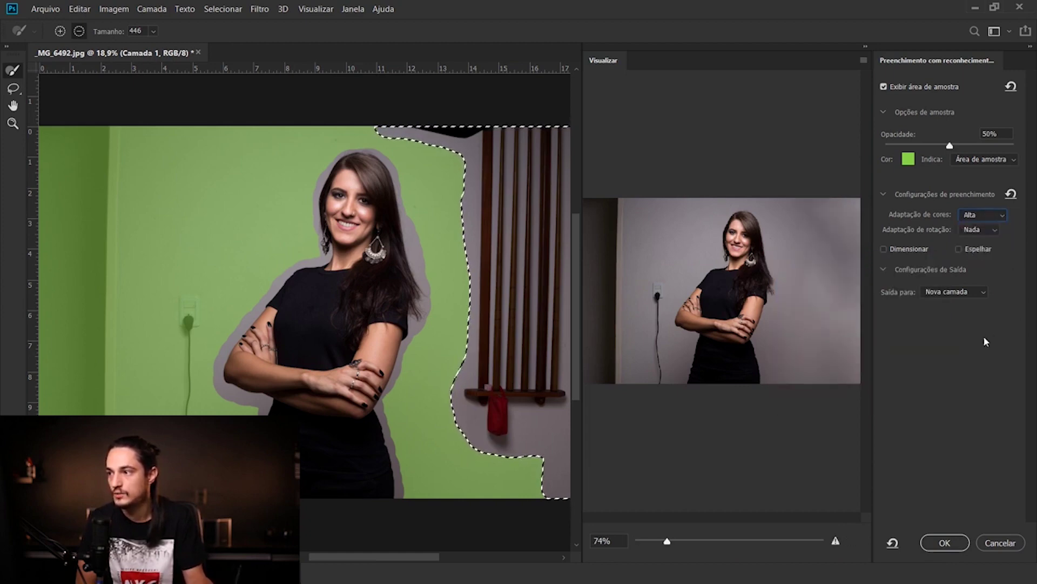
{"action": "left_click", "coordinate": [990, 216]}
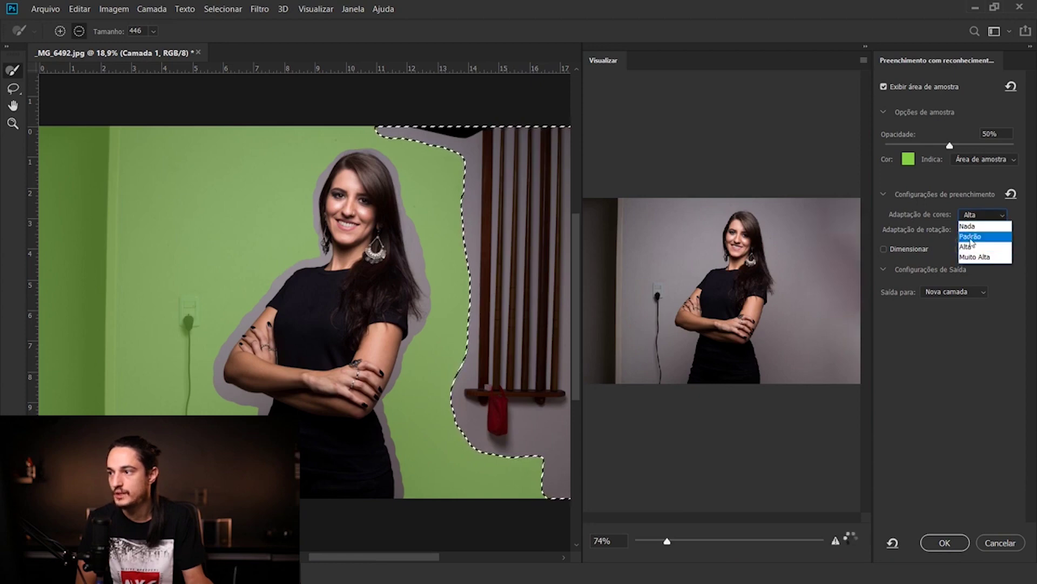
{"action": "left_click", "coordinate": [973, 237]}
Step: Set rotation adaptation to Médio and apply the fill to a new layer
{"action": "left_click", "coordinate": [979, 229]}
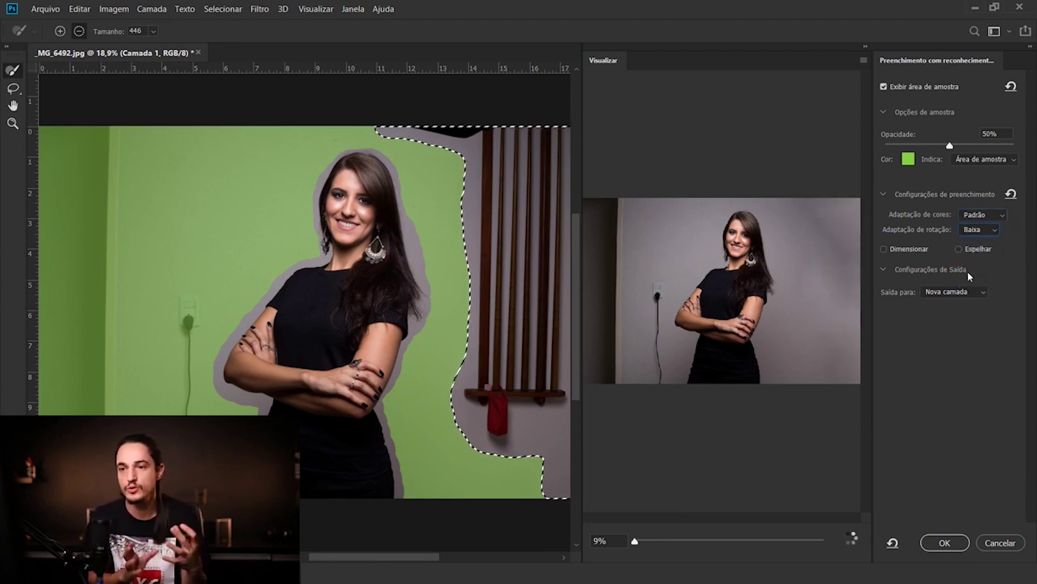
{"action": "left_click", "coordinate": [979, 229]}
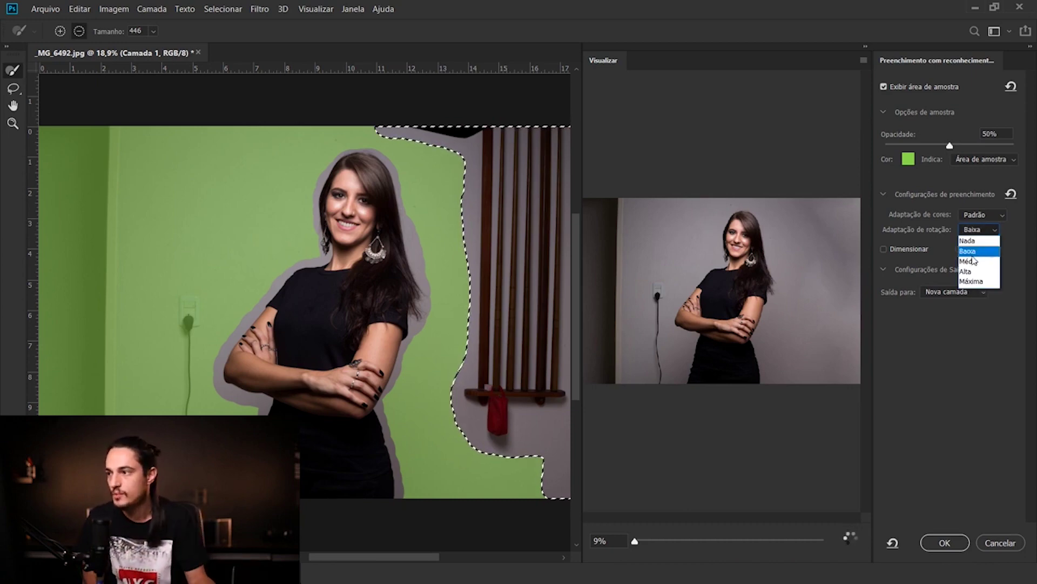
{"action": "left_click", "coordinate": [970, 262]}
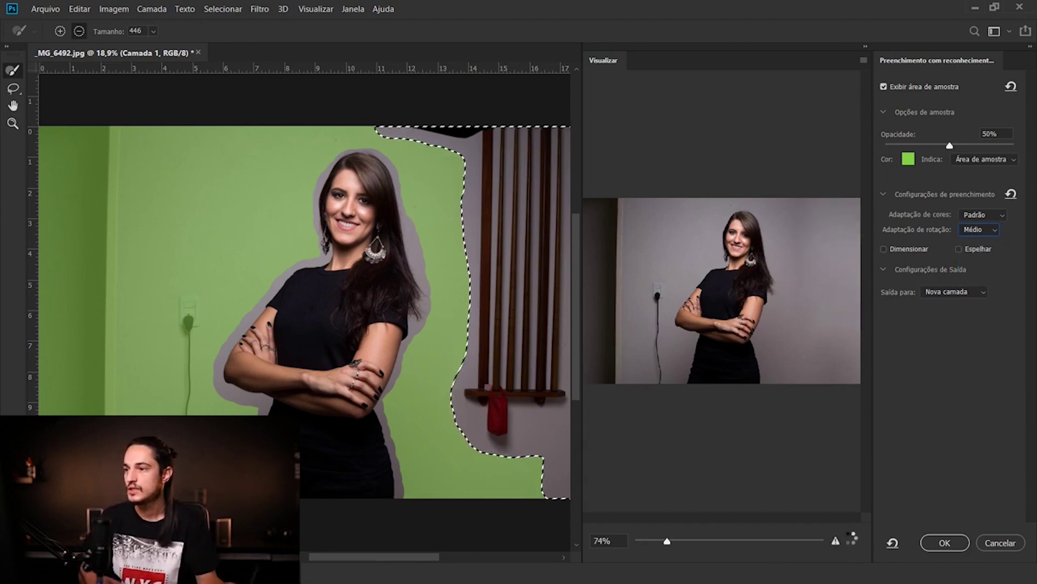
{"action": "left_click", "coordinate": [945, 543]}
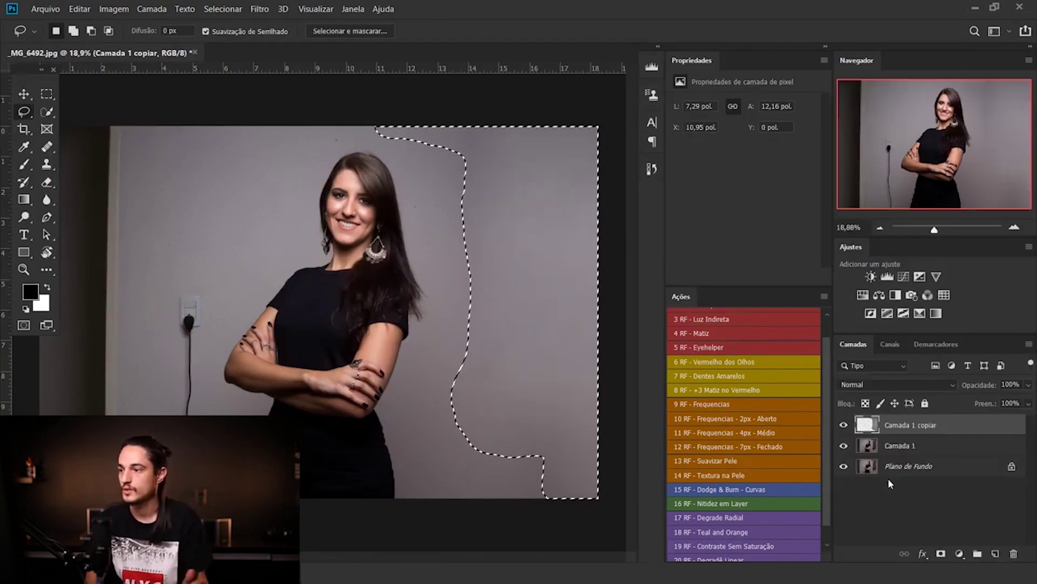
Step: Deselect and brush a faint stroke of sampled grey wall colour over the backdrop
{"action": "key", "text": "ctrl+d"}
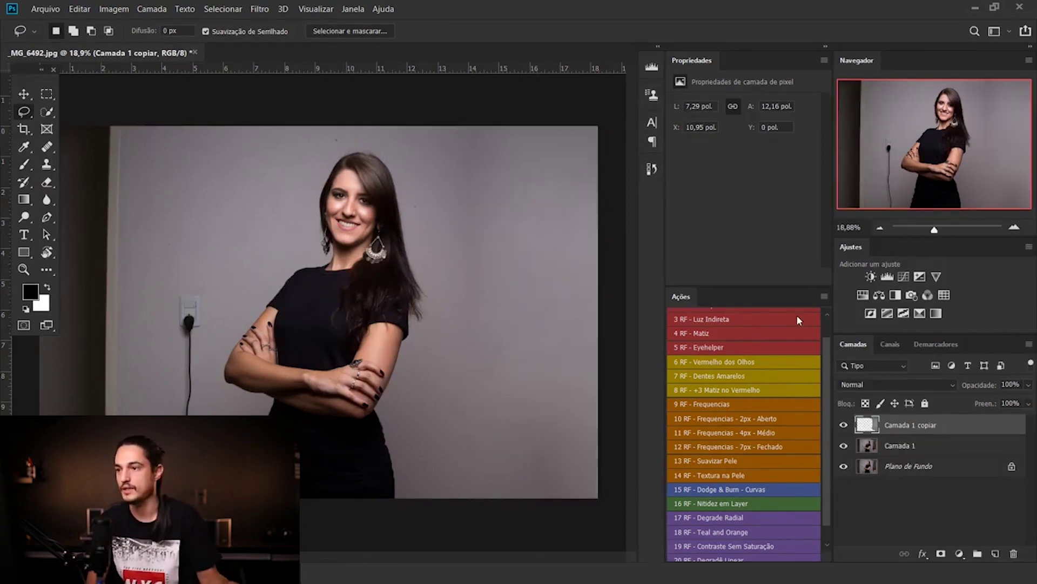
{"action": "key", "text": "b"}
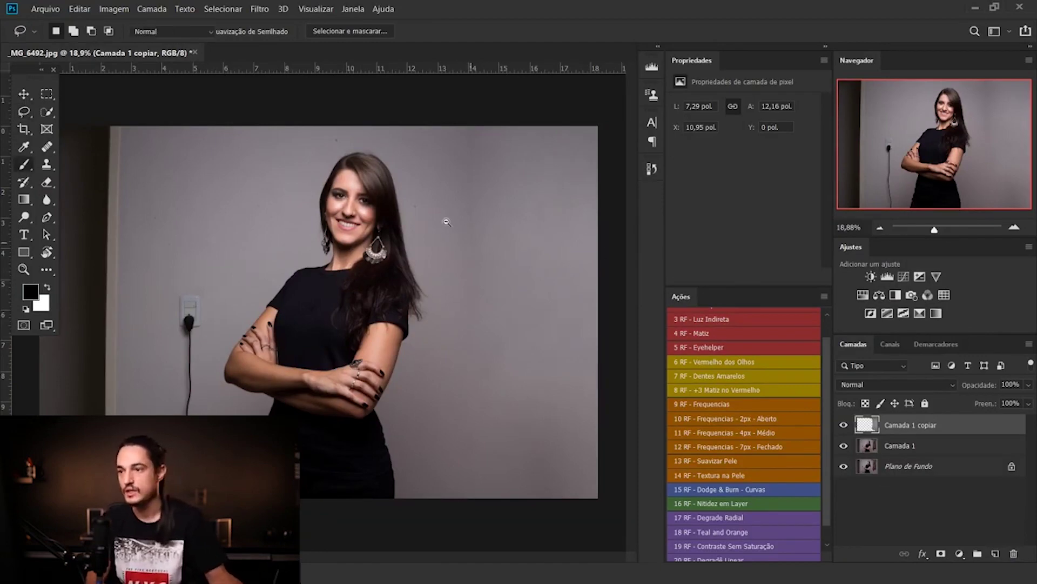
{"action": "scroll", "coordinate": [486, 186], "scroll_direction": "up", "scroll_amount": 5}
{"action": "scroll", "coordinate": [478, 300], "scroll_direction": "down", "scroll_amount": 2}
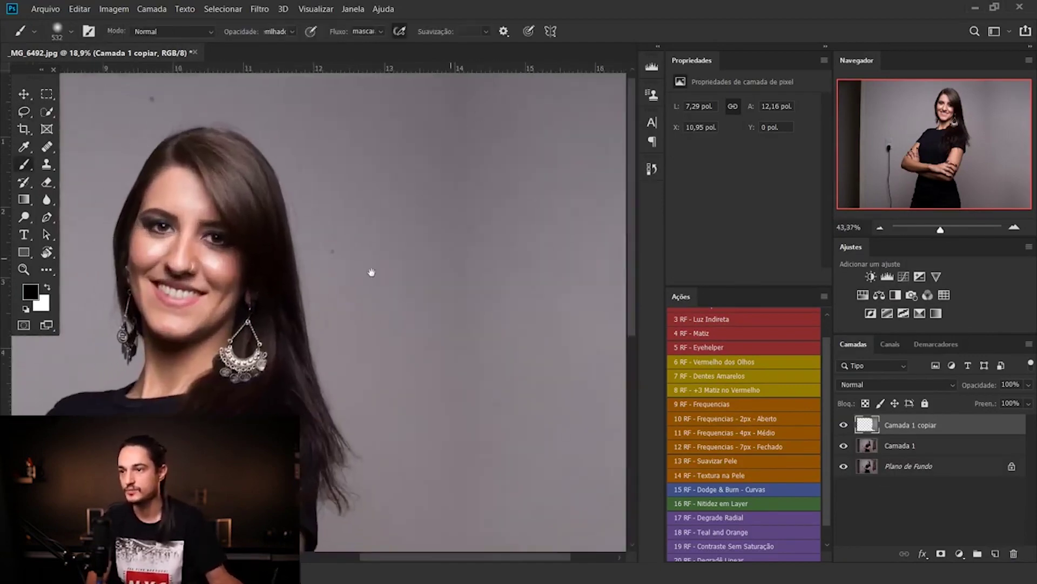
{"action": "scroll", "coordinate": [371, 274], "scroll_direction": "down", "scroll_amount": 2}
{"action": "scroll", "coordinate": [336, 308], "scroll_direction": "down", "scroll_amount": 3}
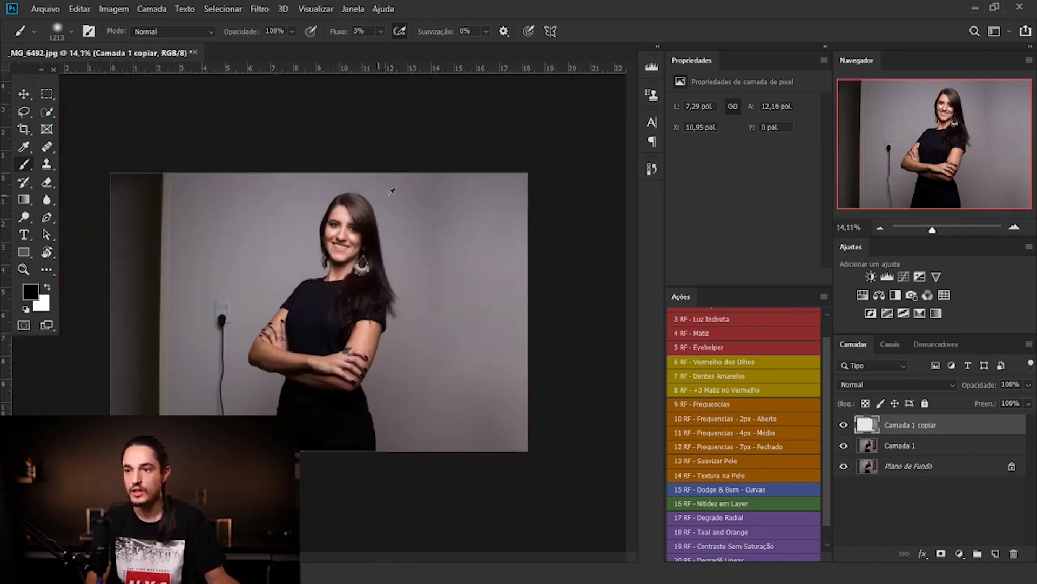
{"action": "left_click", "coordinate": [406, 199], "text": "alt"}
{"action": "left_click", "coordinate": [410, 202], "text": "alt"}
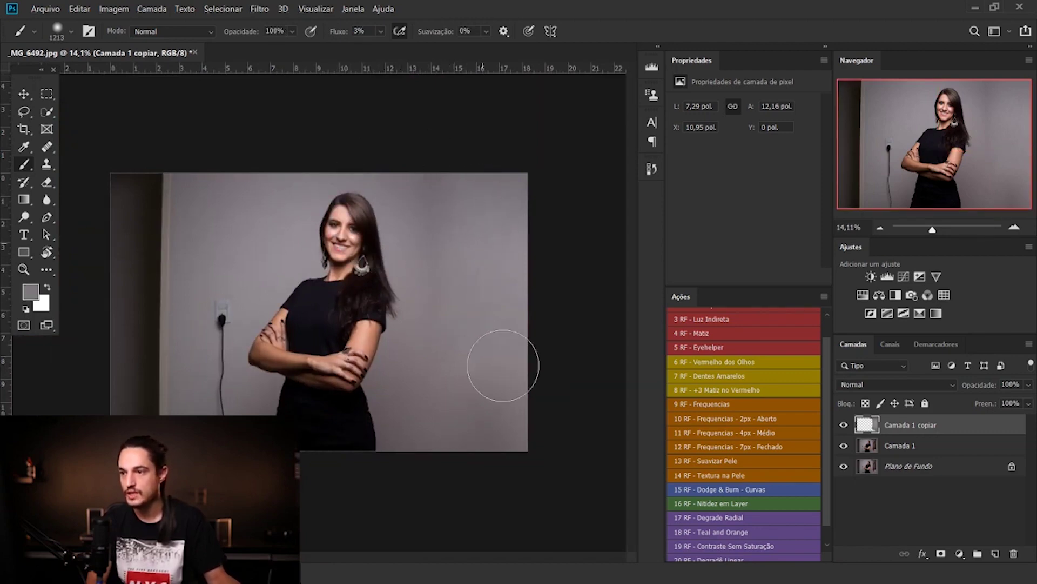
{"action": "left_click_drag", "start_coordinate": [442, 294], "coordinate": [446, 246]}
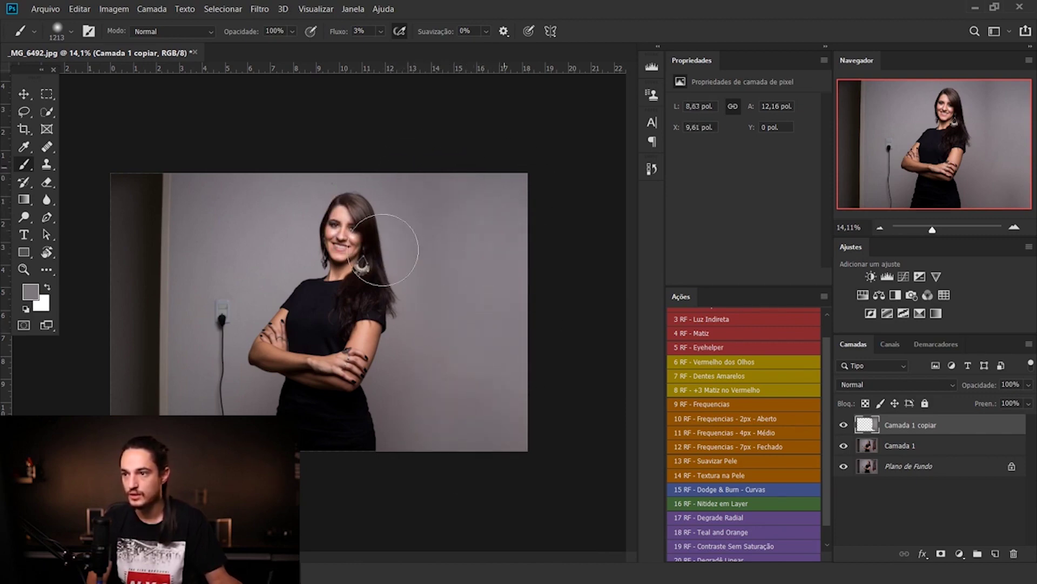
Step: Inspect the backdrop beside her face up close and reduce the brush size to 897
{"action": "mouse_move", "coordinate": [468, 270]}
{"action": "left_mouse_down"}
{"action": "mouse_move", "coordinate": [527, 294]}
{"action": "mouse_move", "coordinate": [371, 243]}
{"action": "left_mouse_up"}
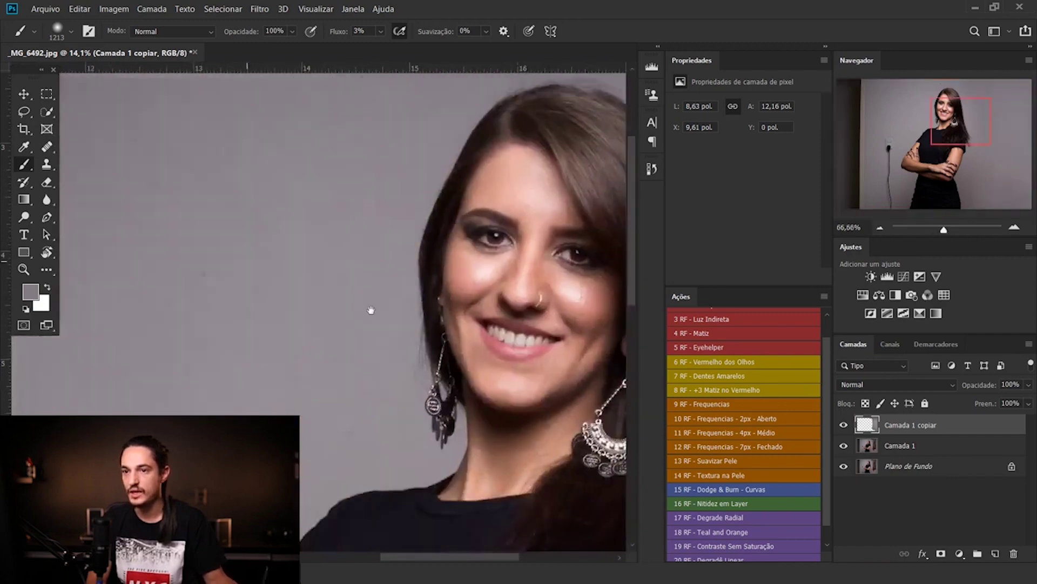
{"action": "left_click_drag", "start_coordinate": [371, 309], "coordinate": [280, 313]}
{"action": "scroll", "coordinate": [281, 314], "scroll_direction": "down", "scroll_amount": 5}
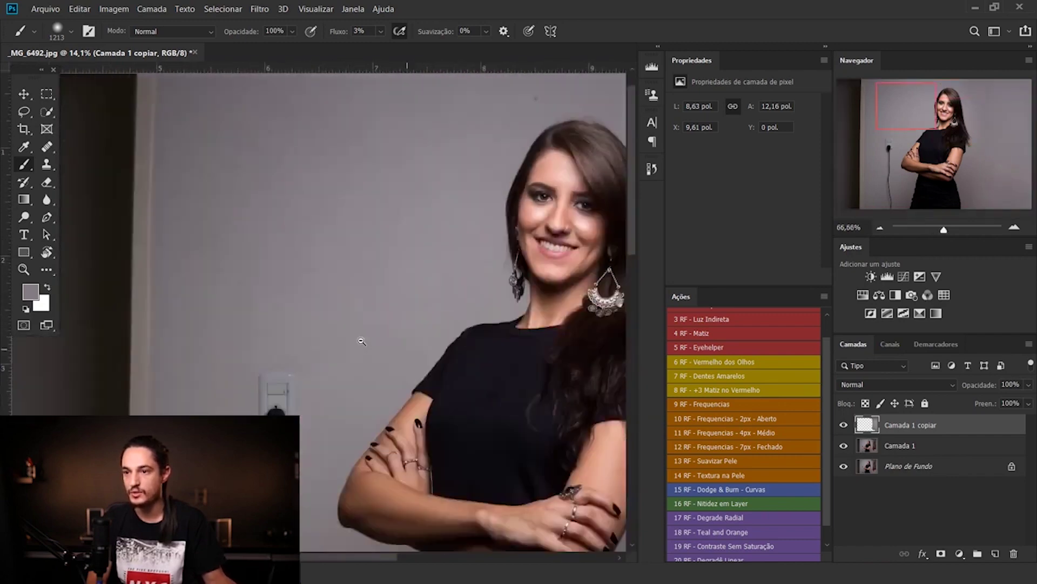
{"action": "left_click_drag", "start_coordinate": [324, 341], "coordinate": [187, 343]}
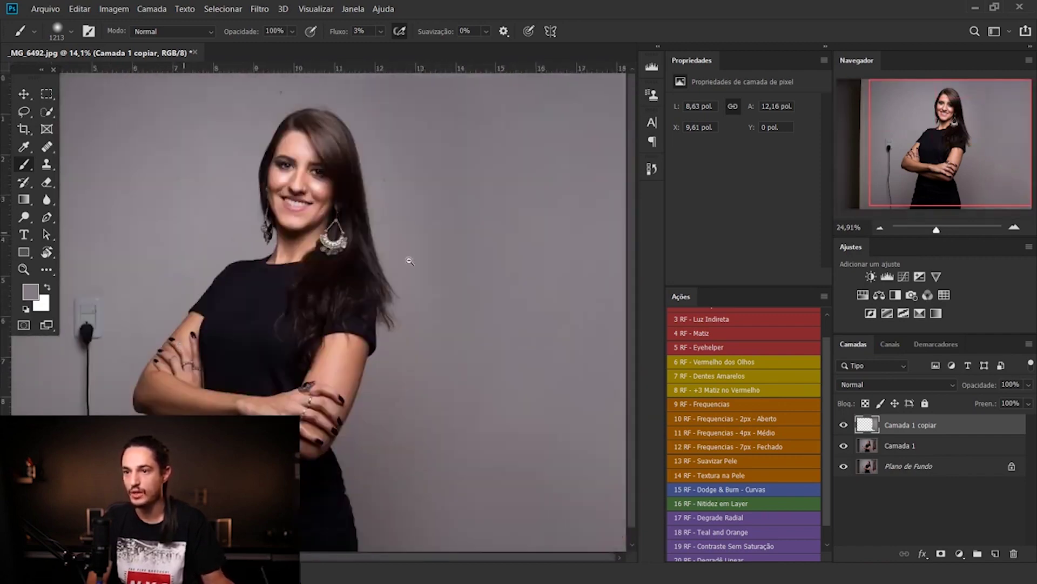
{"action": "scroll", "coordinate": [413, 250], "scroll_direction": "up", "scroll_amount": 5}
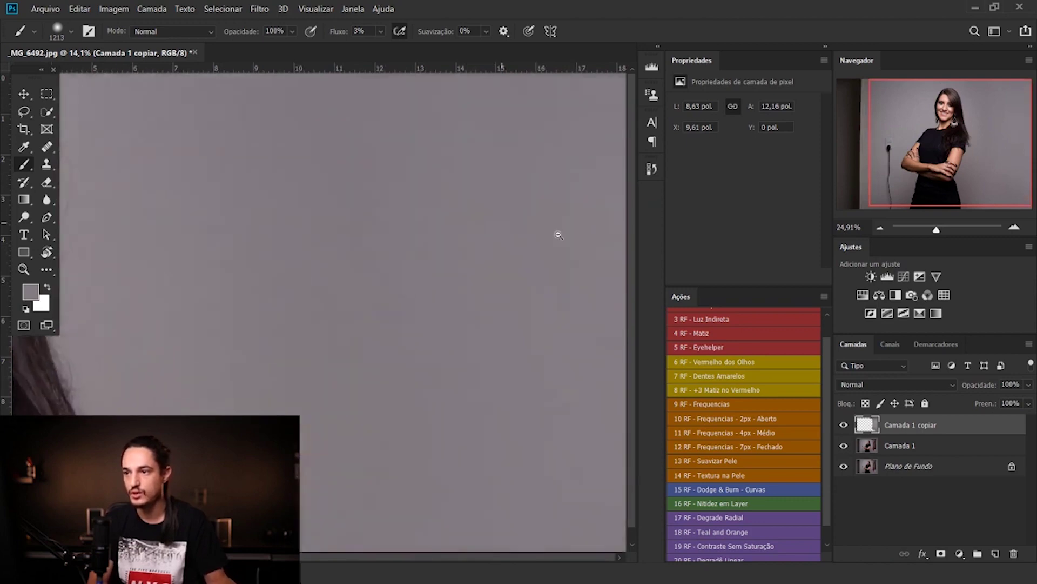
{"action": "scroll", "coordinate": [493, 233], "scroll_direction": "down", "scroll_amount": 6}
{"action": "key", "text": "bracketleft"}
{"action": "key", "text": "bracketleft"}
{"action": "key", "text": "bracketleft"}
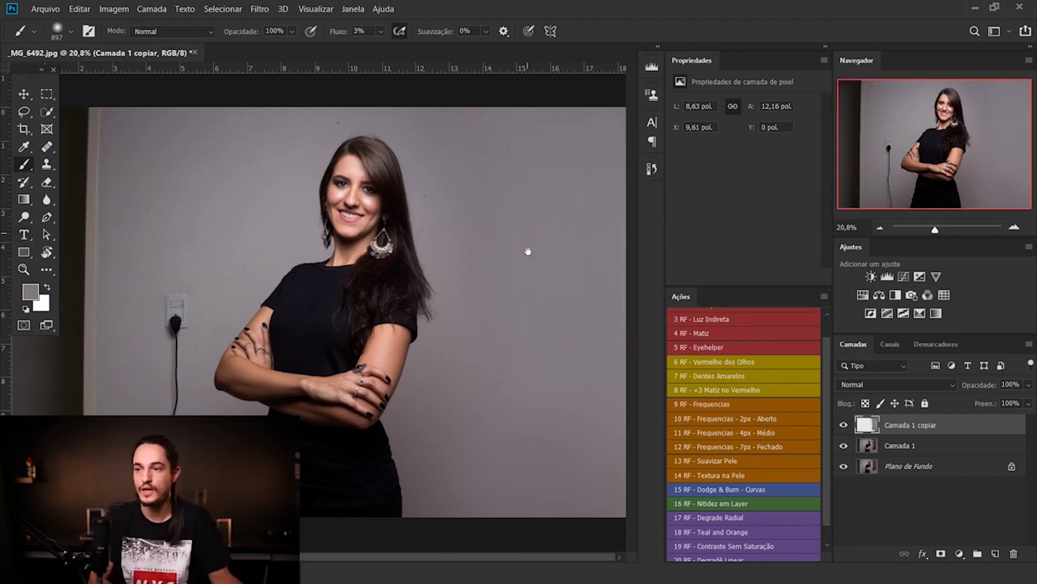
{"action": "scroll", "coordinate": [528, 251], "scroll_direction": "down", "scroll_amount": 2}
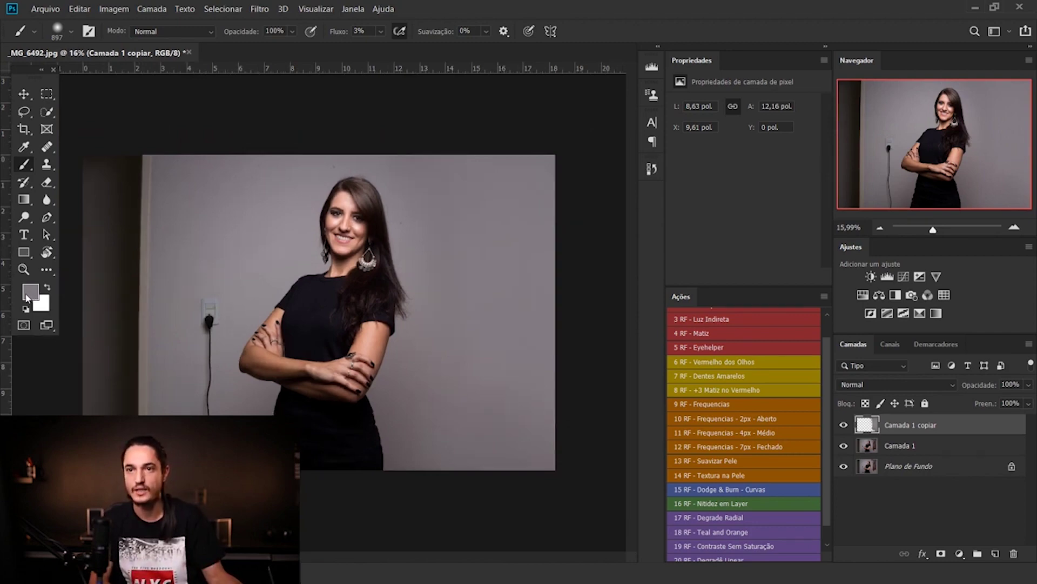
Step: Set the foreground colour to dark grey 606060
{"action": "left_click", "coordinate": [30, 296]}
{"action": "mouse_move", "coordinate": [796, 124]}
{"action": "left_mouse_down"}
{"action": "mouse_move", "coordinate": [560, 147]}
{"action": "mouse_move", "coordinate": [576, 105]}
{"action": "left_mouse_up"}
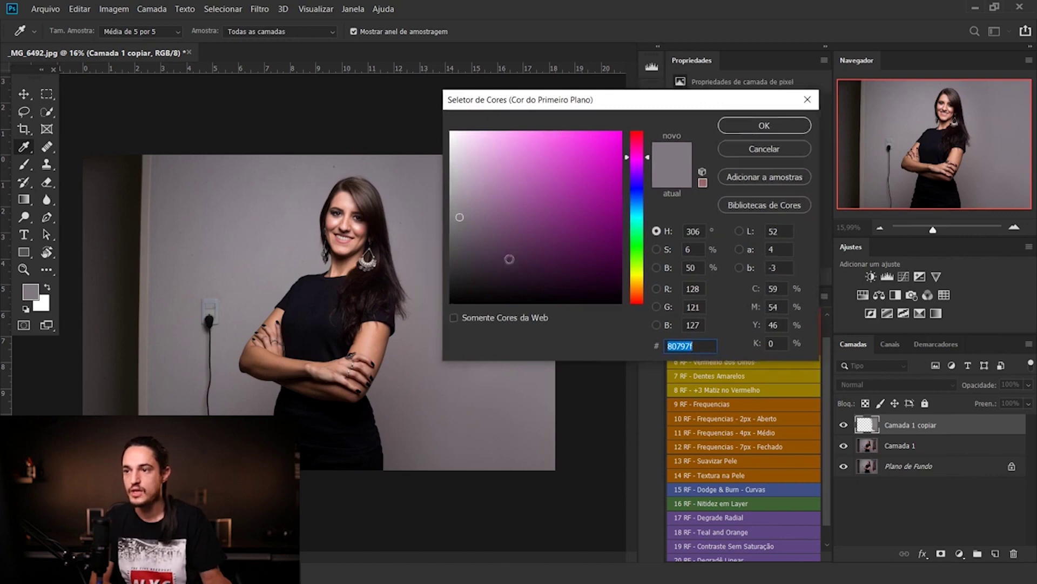
{"action": "left_click", "coordinate": [460, 218]}
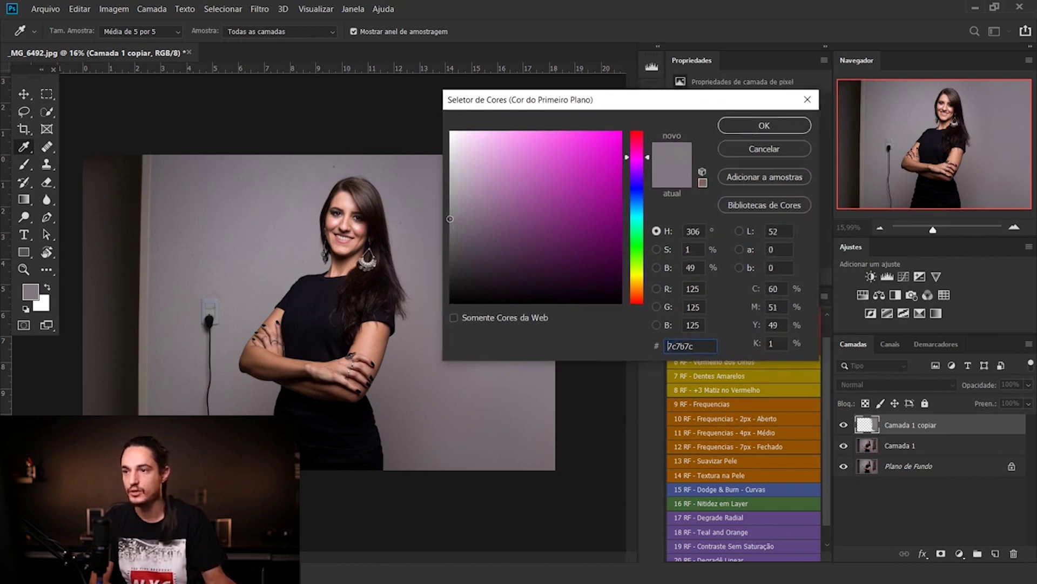
{"action": "left_click_drag", "start_coordinate": [451, 219], "coordinate": [444, 247]}
{"action": "left_click", "coordinate": [764, 126]}
Step: Paint faint dark grey and black strokes along the backdrop's right edge, then activate Camada 1
{"action": "key", "text": "b"}
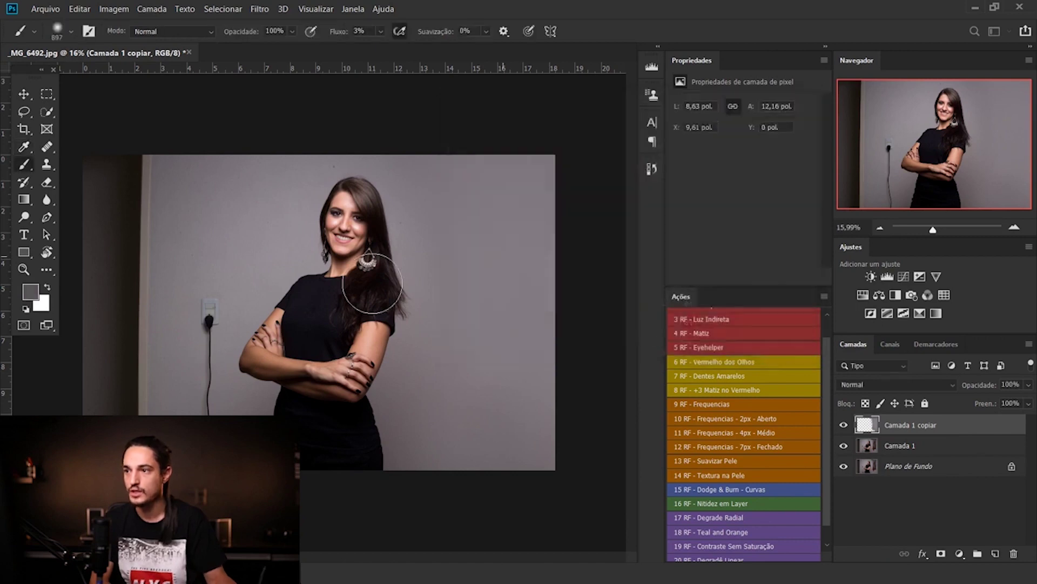
{"action": "scroll", "coordinate": [441, 260], "scroll_direction": "down", "scroll_amount": 2}
{"action": "scroll", "coordinate": [463, 239], "scroll_direction": "down", "scroll_amount": 2}
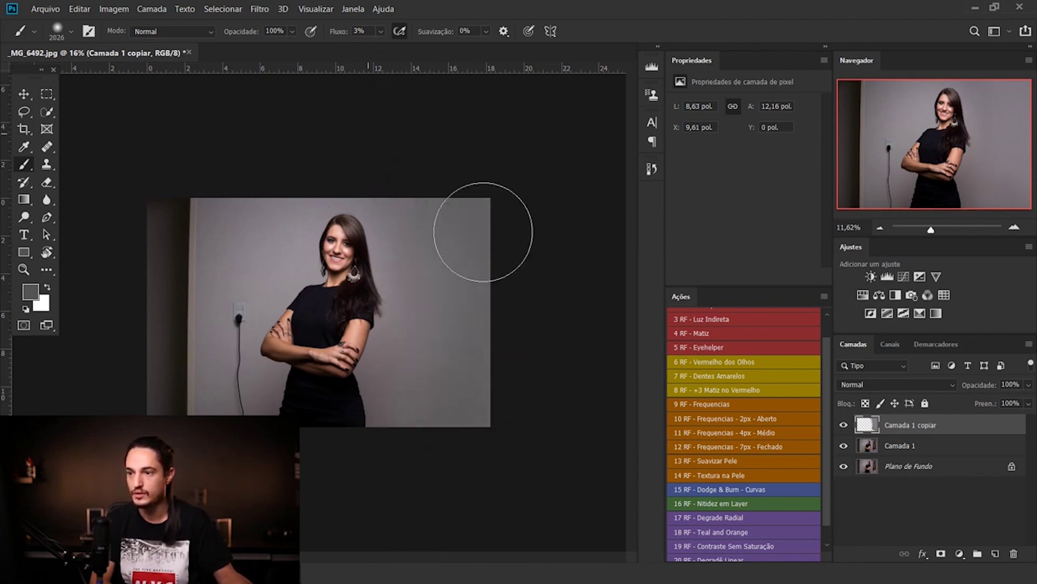
{"action": "left_click_drag", "start_coordinate": [512, 348], "coordinate": [266, 151]}
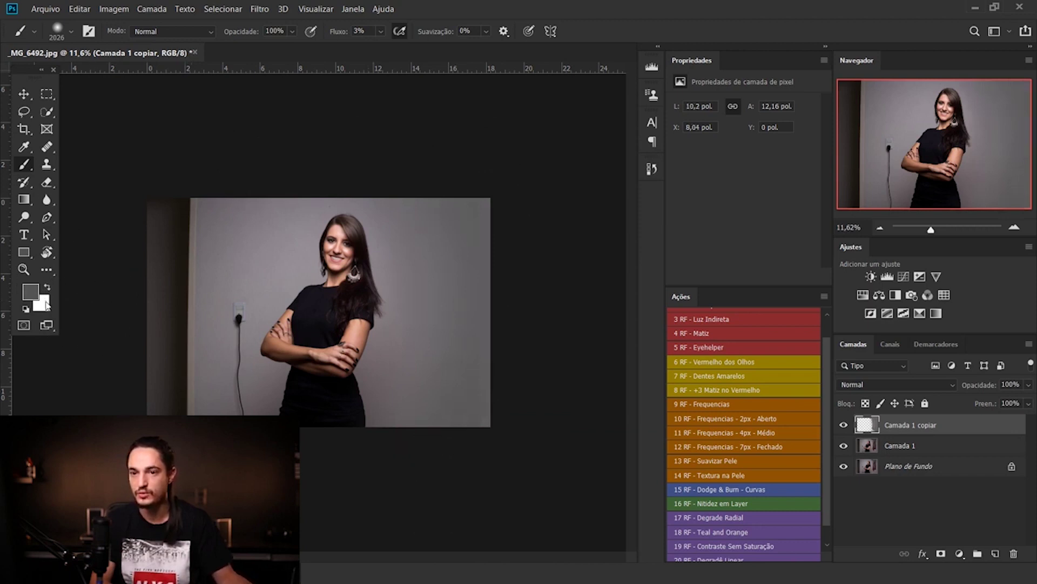
{"action": "key", "text": "d"}
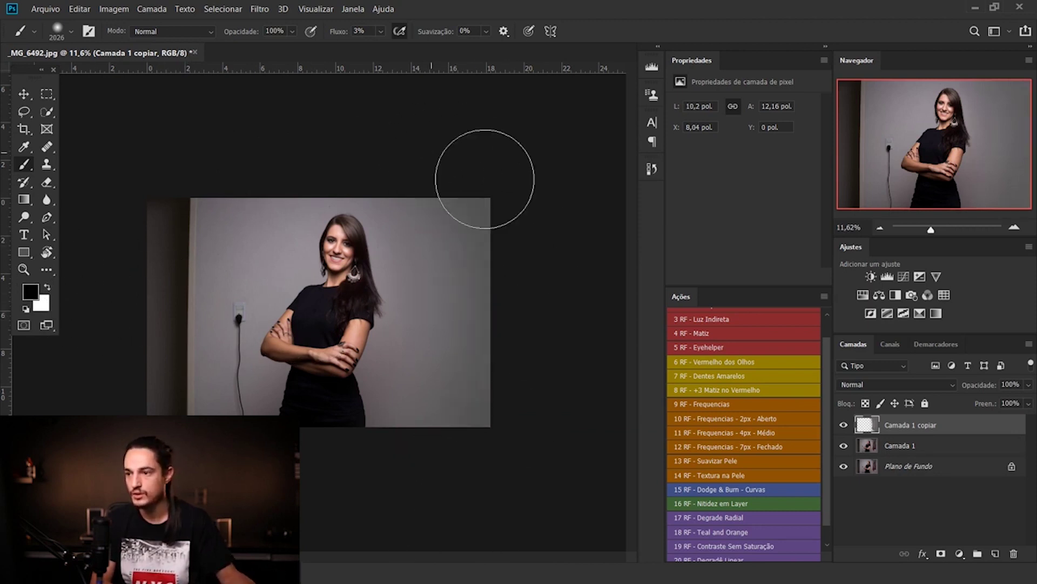
{"action": "left_click_drag", "start_coordinate": [486, 173], "coordinate": [475, 174]}
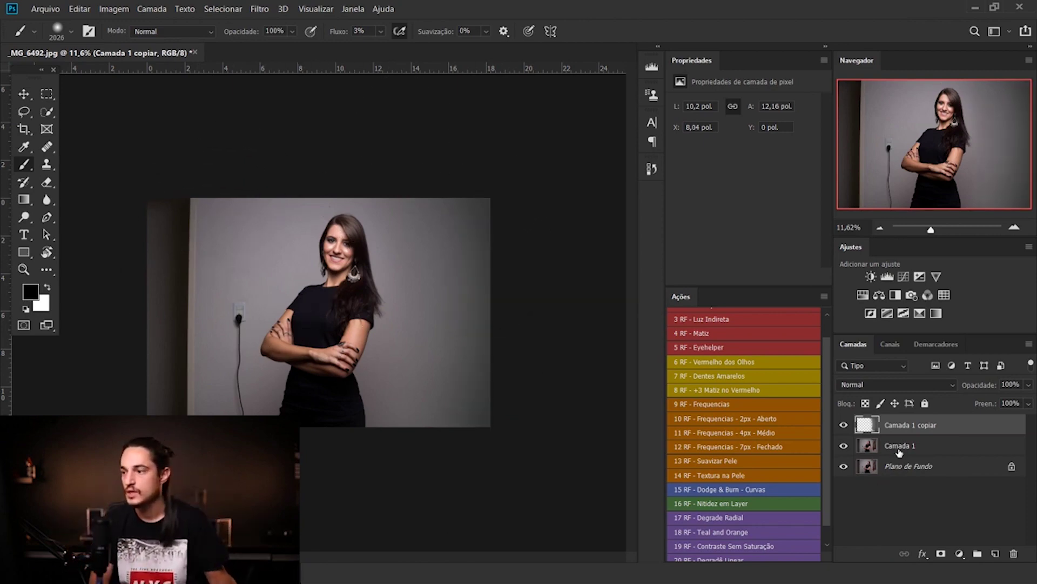
{"action": "key", "text": "alt+bracketleft"}
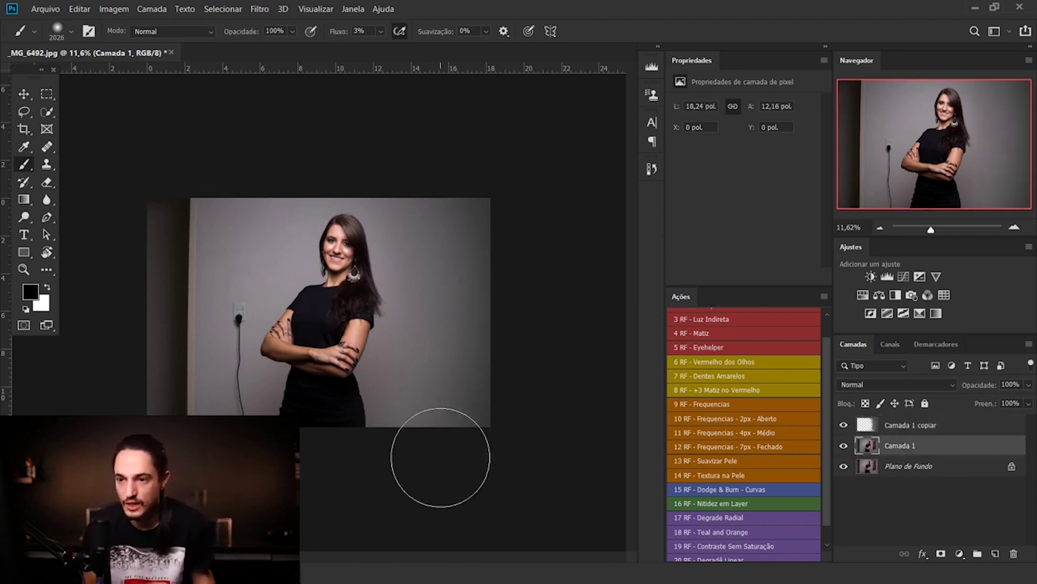
Step: On Camada 1 copiar, apply Adicionar Ruído at 2%, Gaussiana, Monocromático, then fit the image on screen
{"action": "key", "text": "l"}
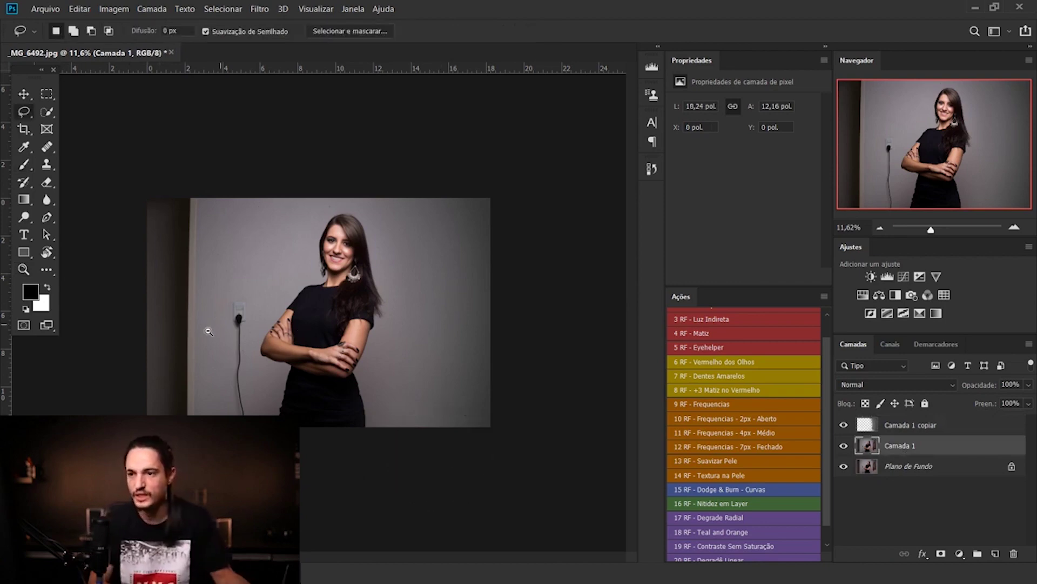
{"action": "scroll", "coordinate": [209, 331], "scroll_direction": "up", "scroll_amount": 2}
{"action": "left_click", "coordinate": [923, 432]}
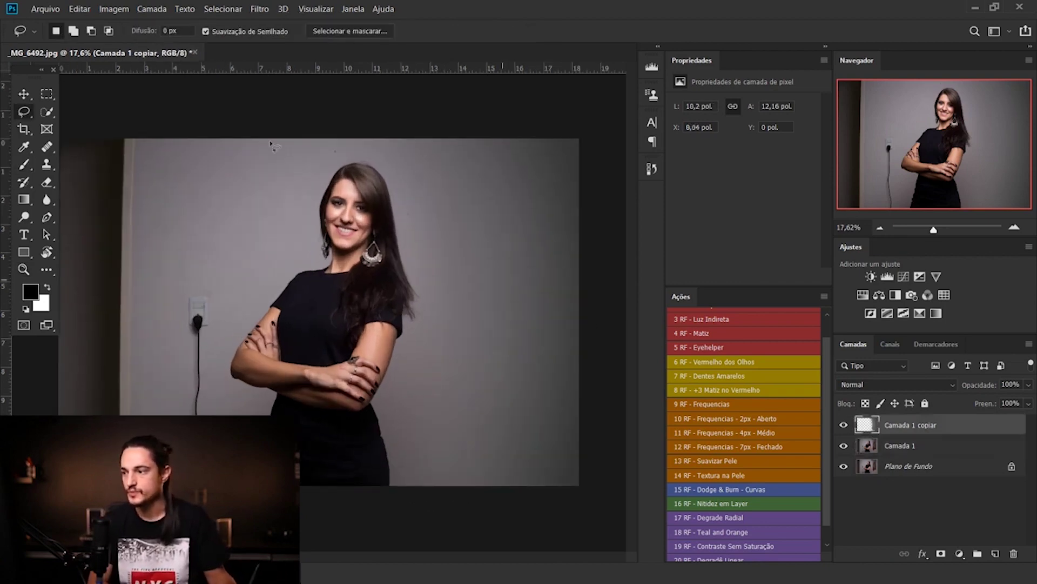
{"action": "left_click", "coordinate": [261, 9]}
{"action": "mouse_move", "coordinate": [270, 227]}
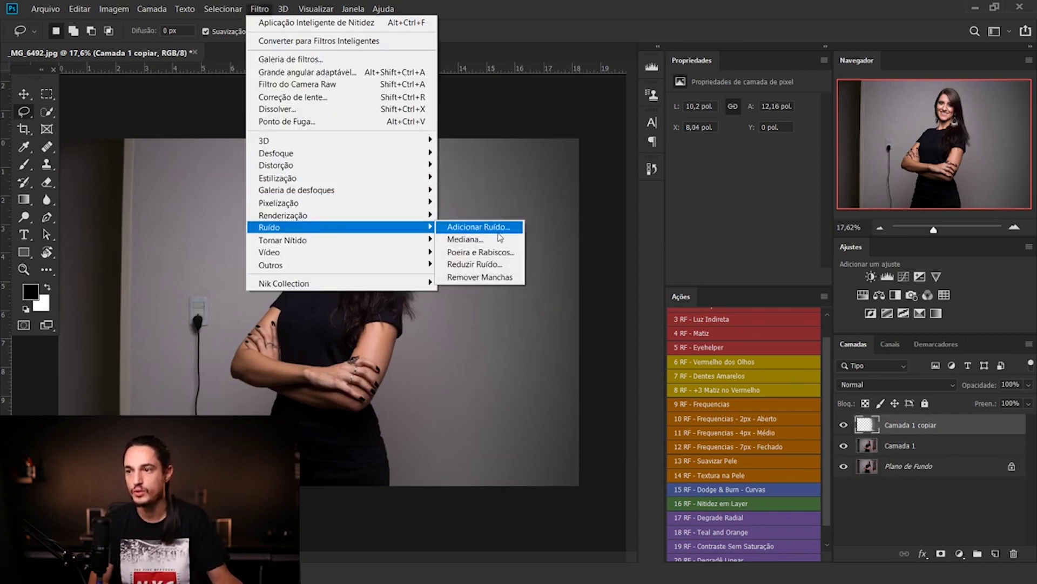
{"action": "left_click", "coordinate": [498, 231]}
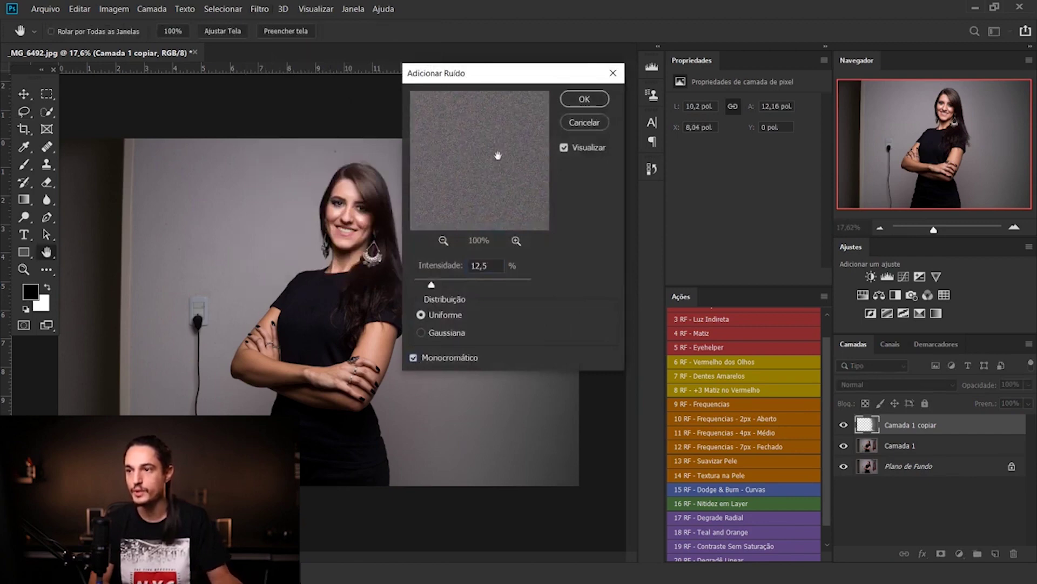
{"action": "left_click_drag", "start_coordinate": [510, 77], "coordinate": [161, 134]}
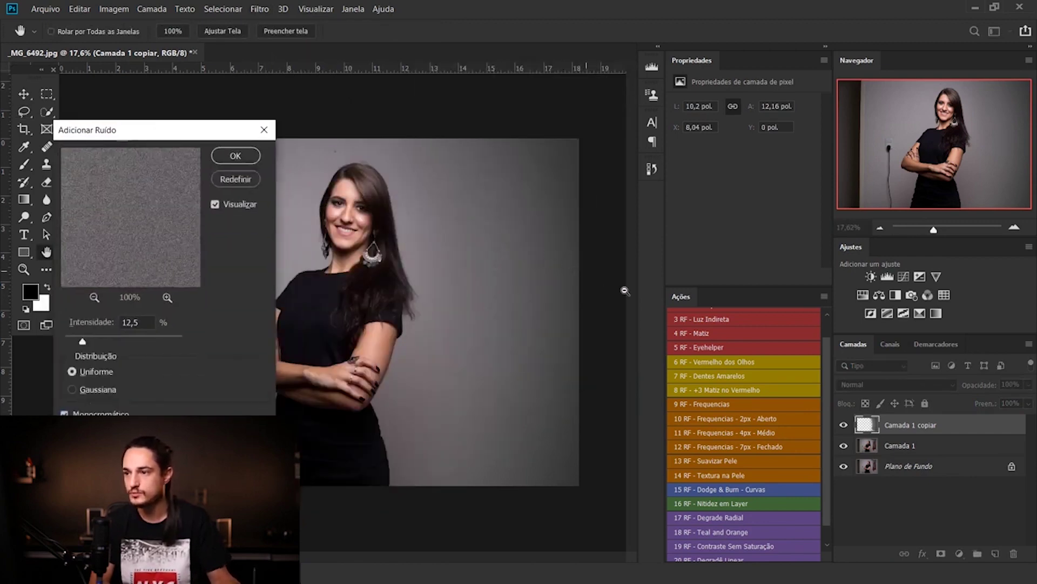
{"action": "left_click_drag", "start_coordinate": [487, 249], "coordinate": [586, 259]}
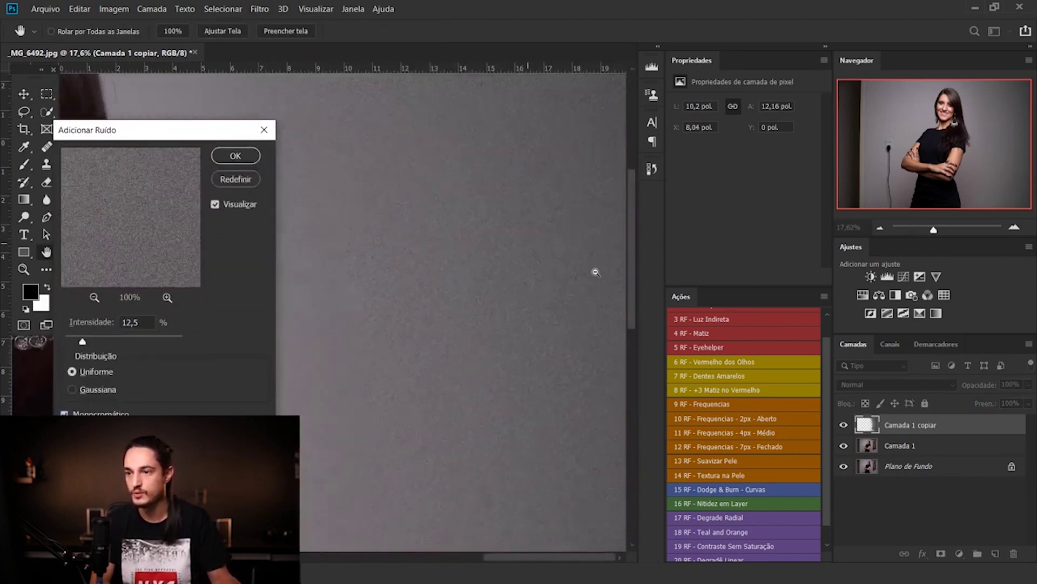
{"action": "double_click", "coordinate": [130, 322]}
{"action": "type", "text": "1"}
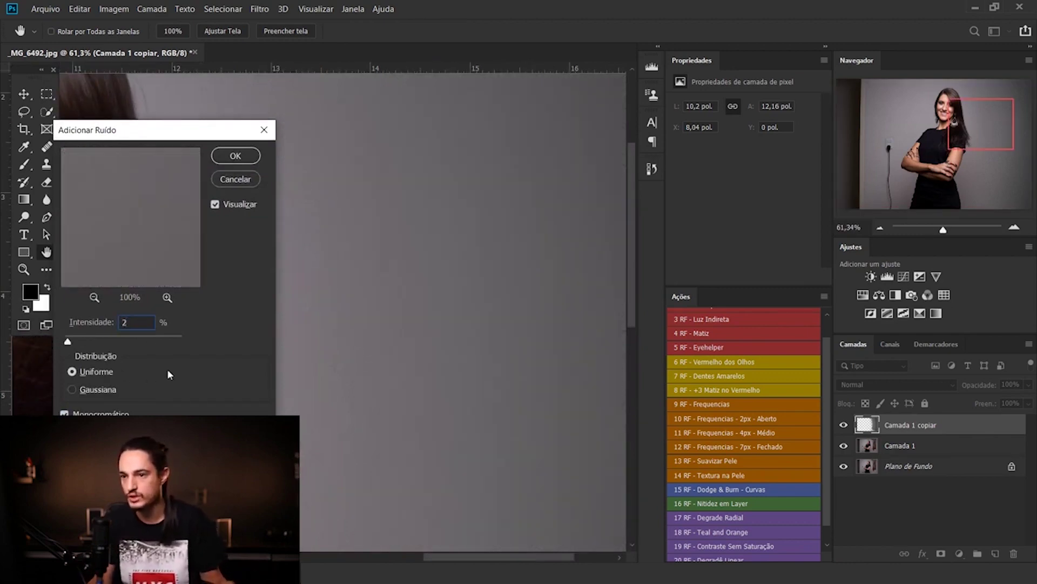
{"action": "left_click", "coordinate": [93, 390]}
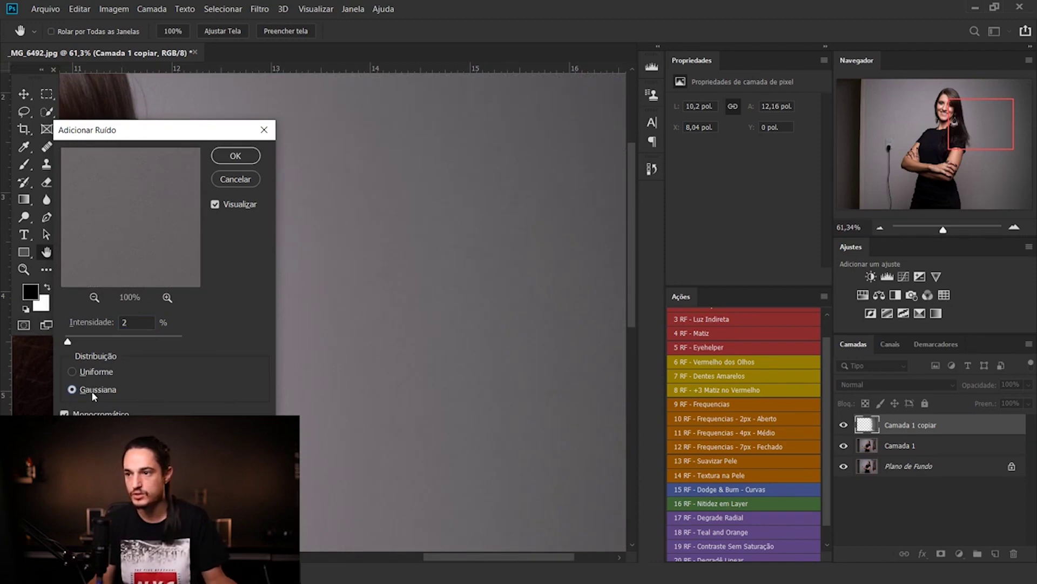
{"action": "key", "text": "Return"}
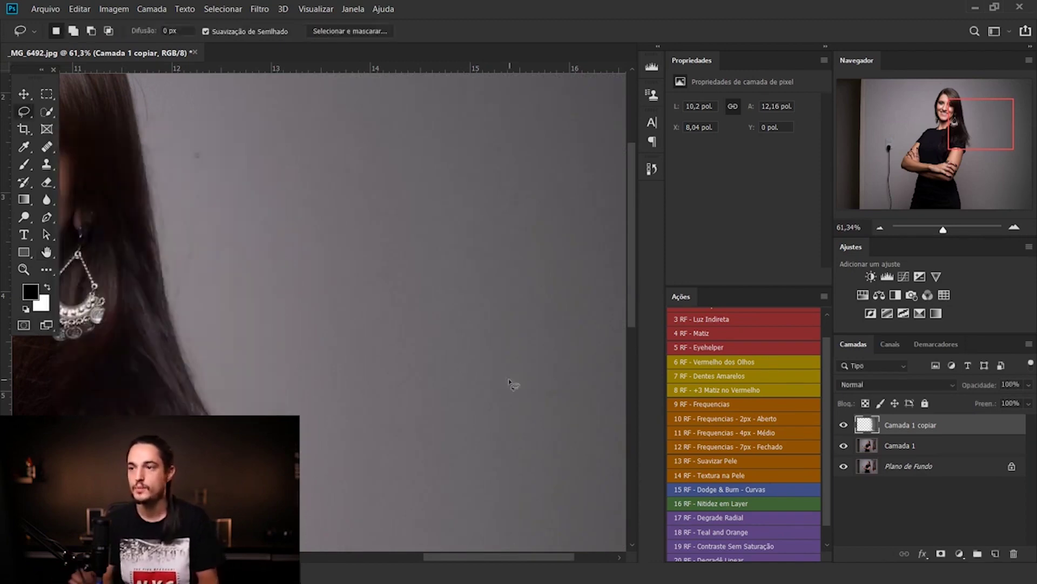
{"action": "key", "text": "ctrl+0"}
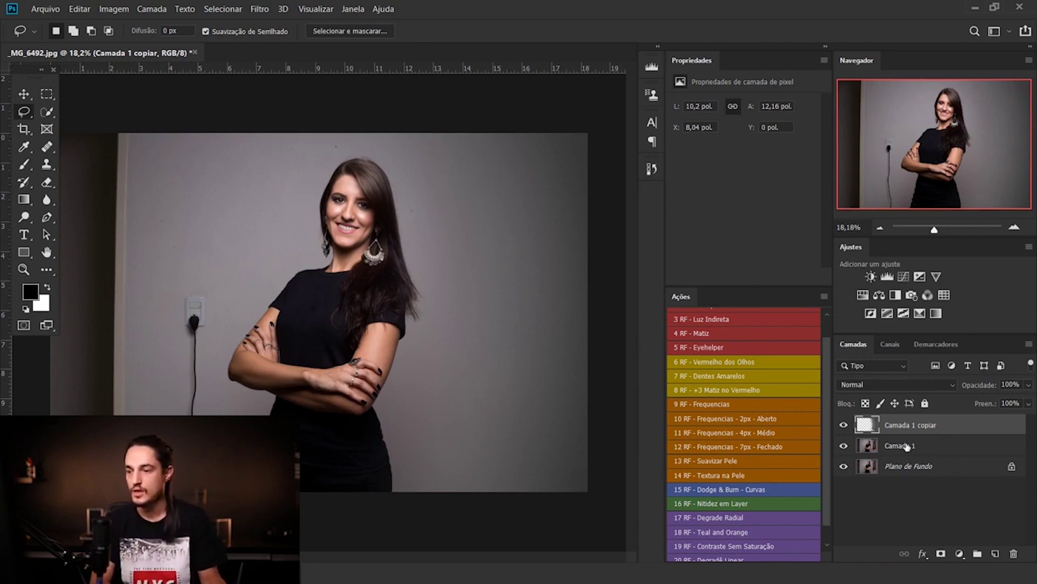
Step: Delete Camada 1 copiar and content-aware fill away the wall outlet and its cable
{"action": "key", "text": "ctrl+e"}
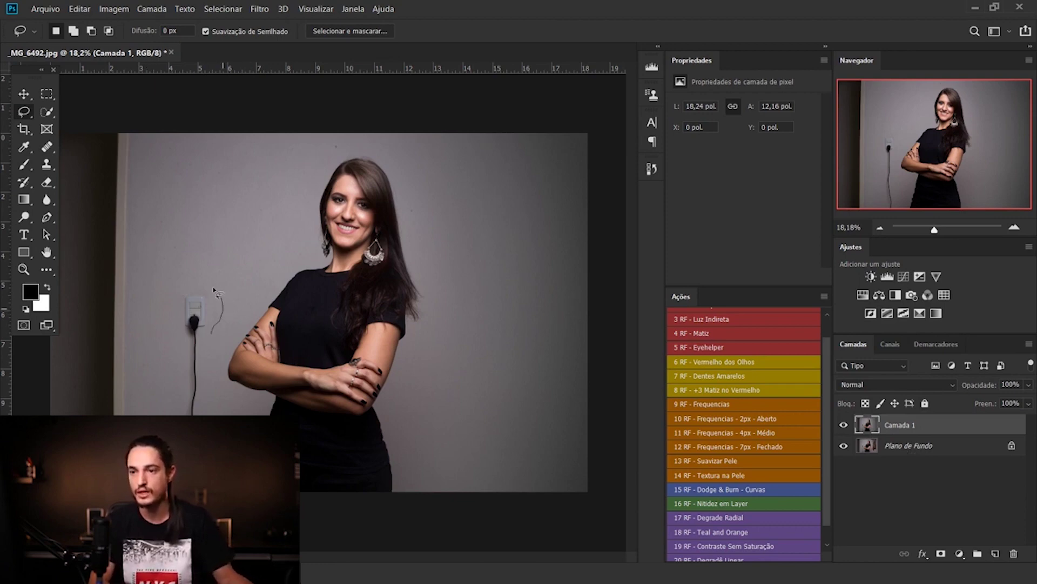
{"action": "left_click_drag", "start_coordinate": [213, 332], "coordinate": [222, 411]}
{"action": "key", "text": "shift+F5"}
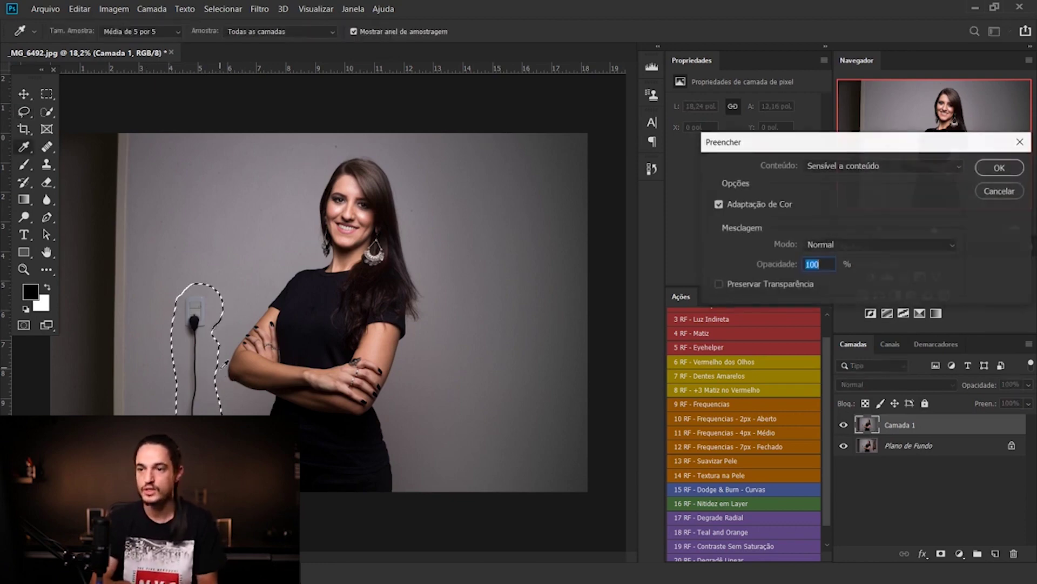
{"action": "key", "text": "Return"}
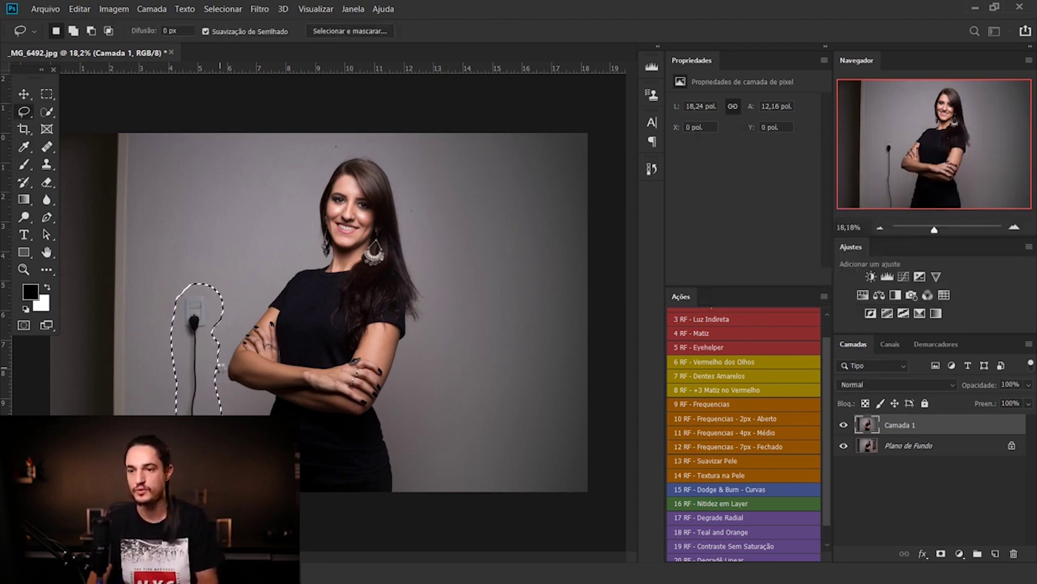
{"action": "key", "text": "ctrl+d"}
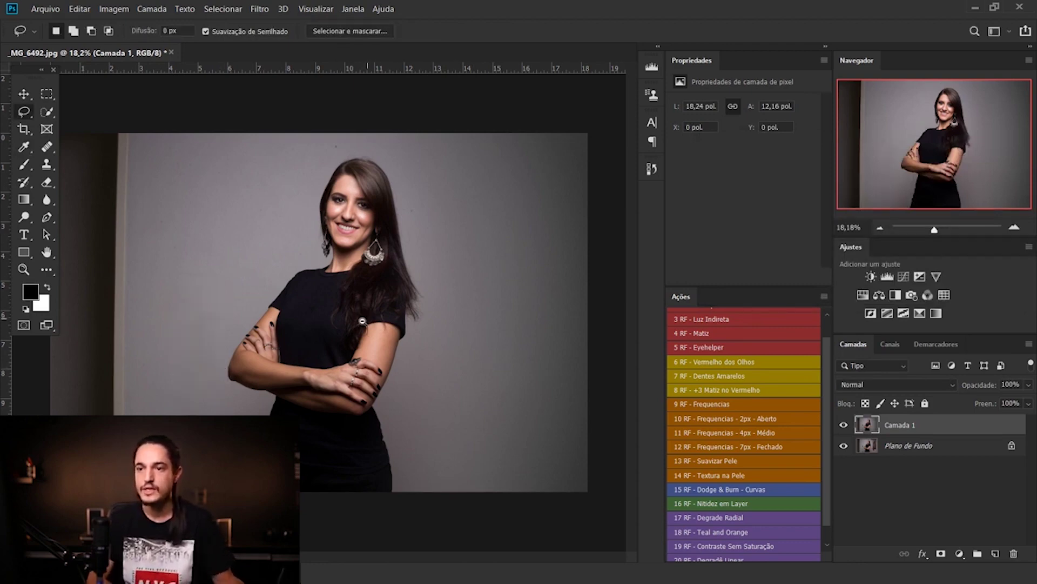
{"action": "scroll", "coordinate": [319, 307], "scroll_direction": "down", "scroll_amount": 1}
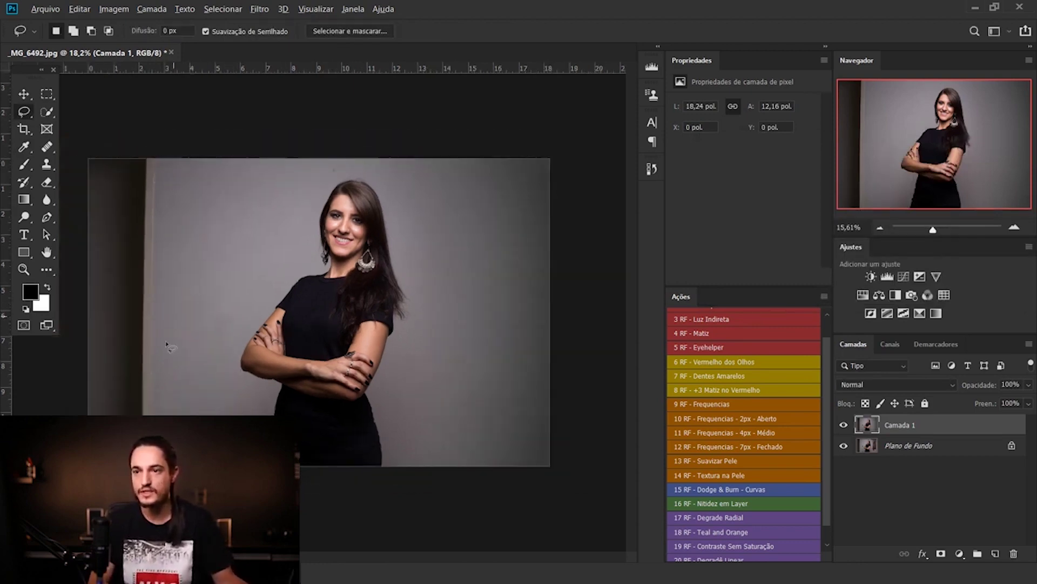
{"action": "key", "text": "m"}
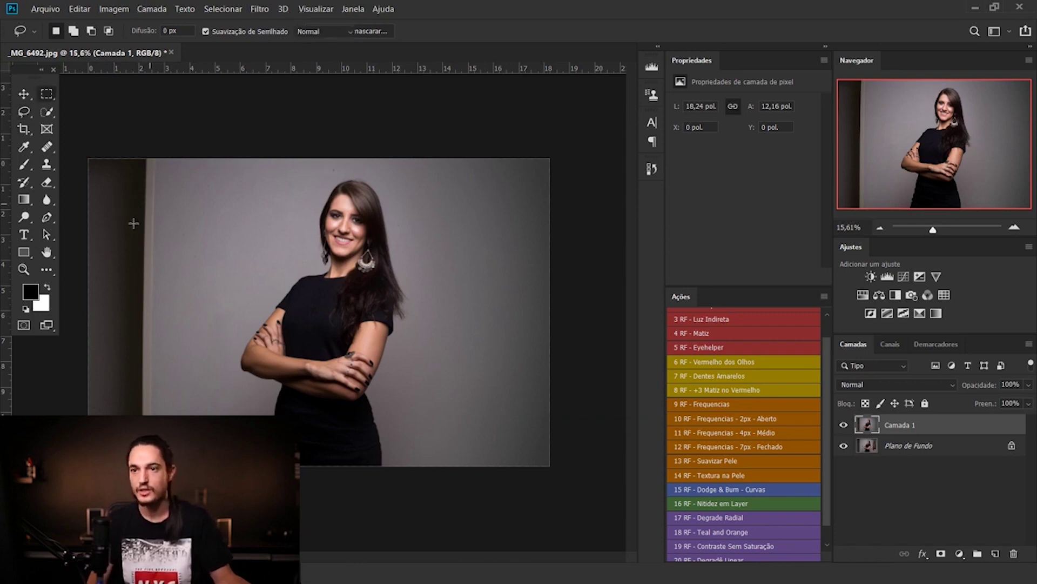
{"action": "key", "text": "l"}
{"action": "left_click_drag", "start_coordinate": [183, 139], "coordinate": [88, 382]}
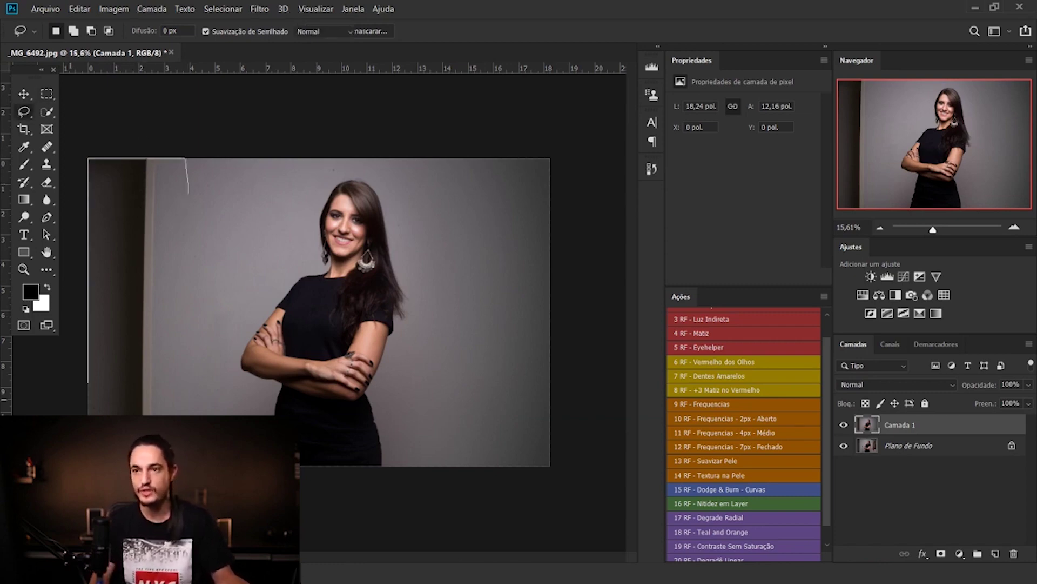
{"action": "left_click_drag", "start_coordinate": [188, 192], "coordinate": [190, 415]}
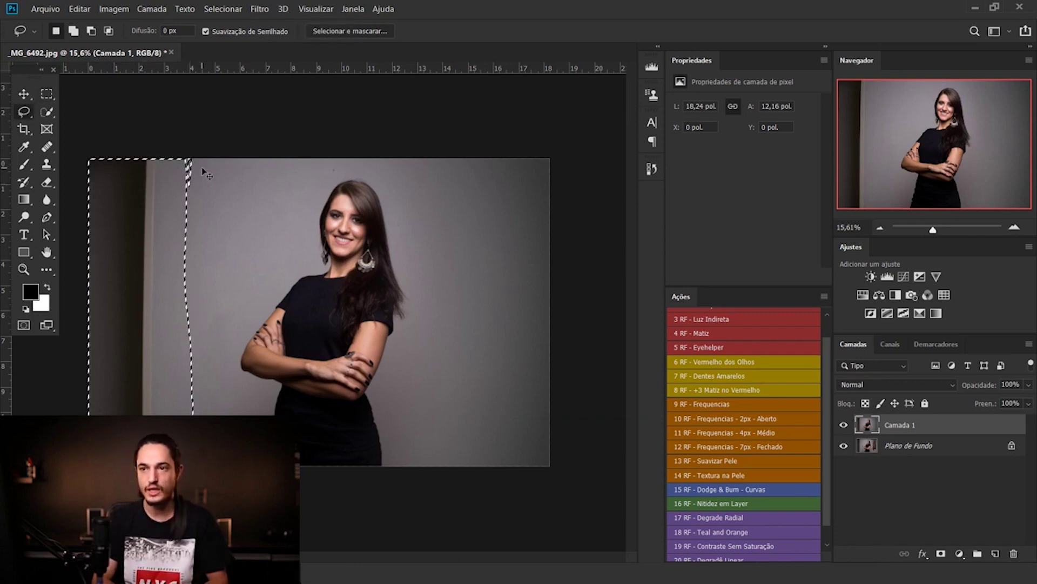
{"action": "key", "text": "ctrl+d"}
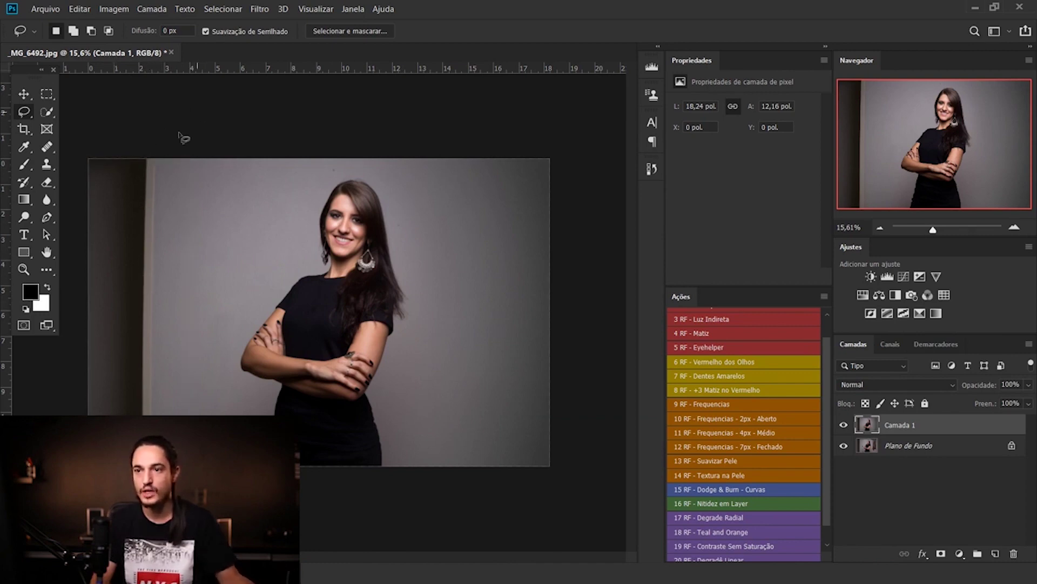
{"action": "left_click_drag", "start_coordinate": [167, 157], "coordinate": [154, 415]}
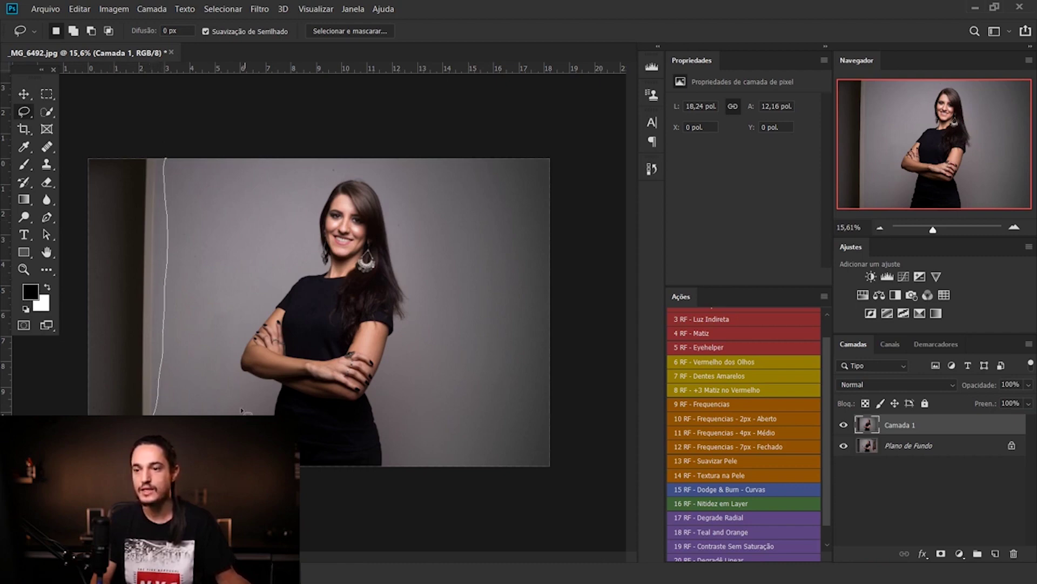
{"action": "left_click_drag", "start_coordinate": [242, 410], "coordinate": [184, 155]}
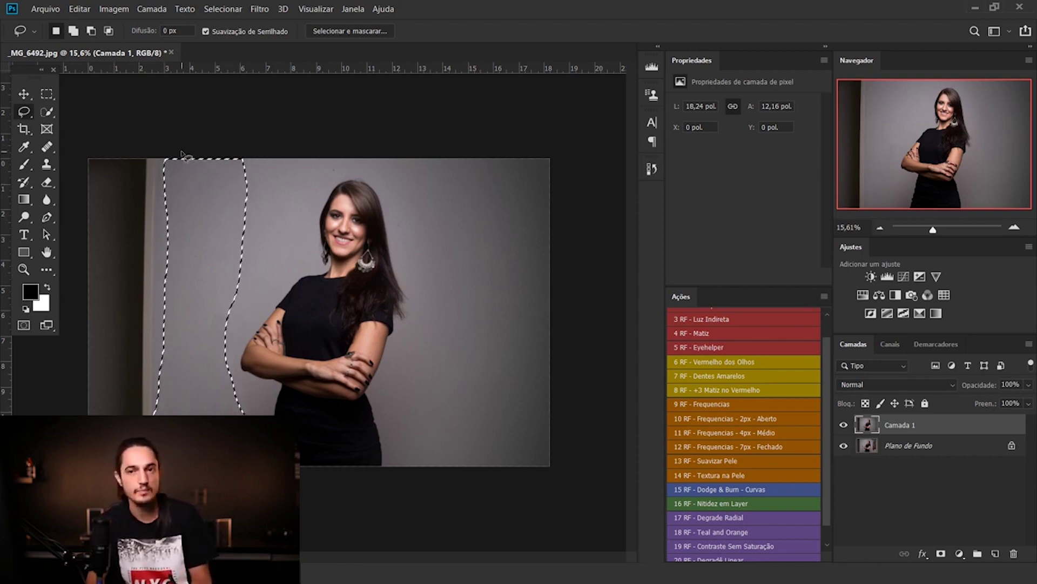
{"action": "key", "text": "ctrl+d"}
{"action": "key", "text": "m"}
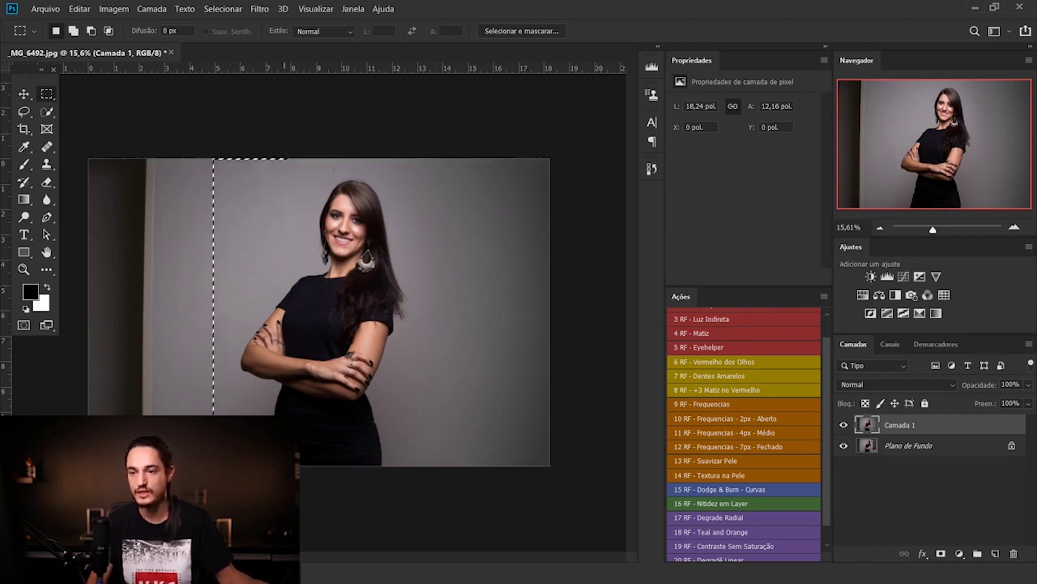
Step: Try stretching a wall strip leftward, cancelling when it distorts her arm
{"action": "left_click_drag", "start_coordinate": [214, 143], "coordinate": [287, 508]}
{"action": "key", "text": "ctrl+t"}
{"action": "left_click_drag", "start_coordinate": [215, 333], "coordinate": [84, 335]}
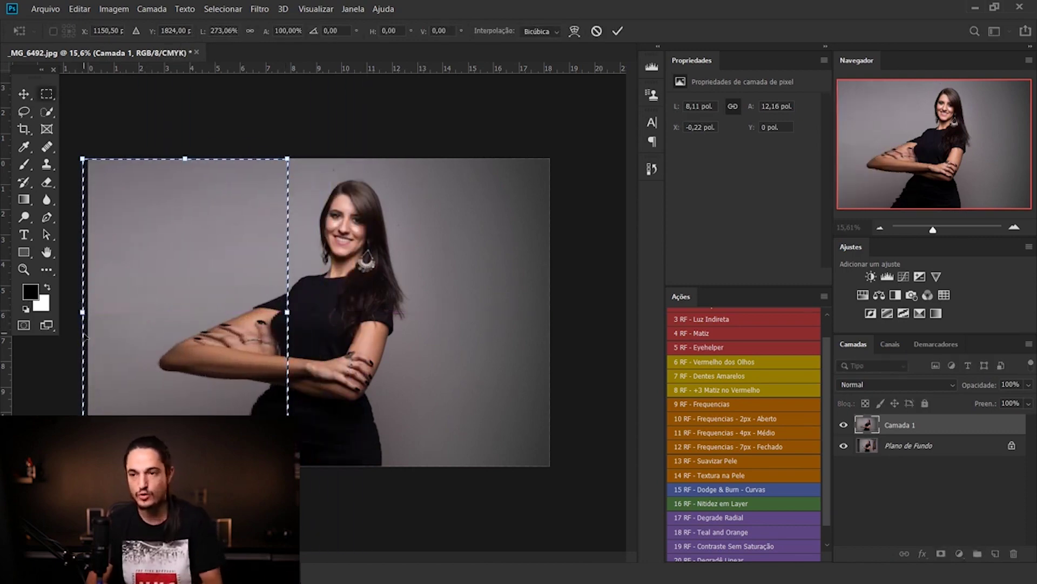
{"action": "key", "text": "Escape"}
{"action": "key", "text": "ctrl+d"}
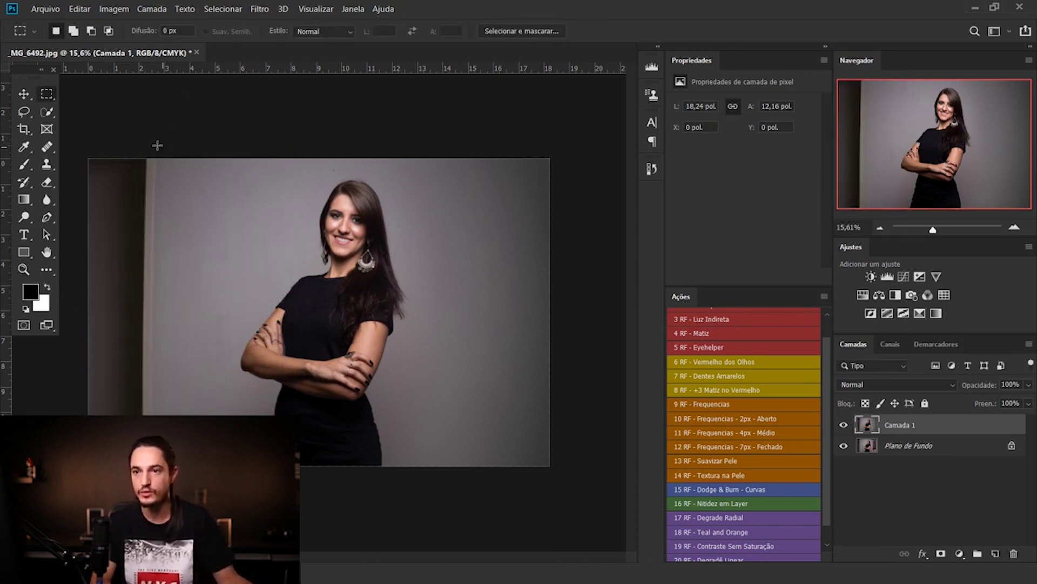
Step: Stretch a wall strip clear of her arm 182% leftward to the image edge, then deselect
{"action": "left_click_drag", "start_coordinate": [140, 158], "coordinate": [234, 464]}
{"action": "key", "text": "ctrl+t"}
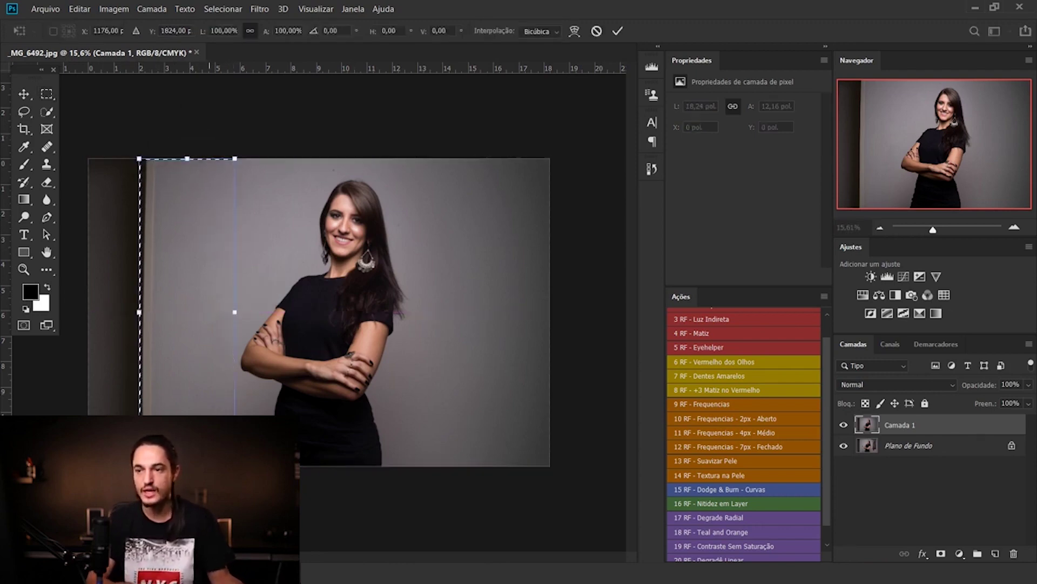
{"action": "mouse_move", "coordinate": [137, 312]}
{"action": "left_mouse_down"}
{"action": "mouse_move", "coordinate": [54, 324]}
{"action": "mouse_move", "coordinate": [129, 334]}
{"action": "mouse_move", "coordinate": [109, 369]}
{"action": "left_mouse_up"}
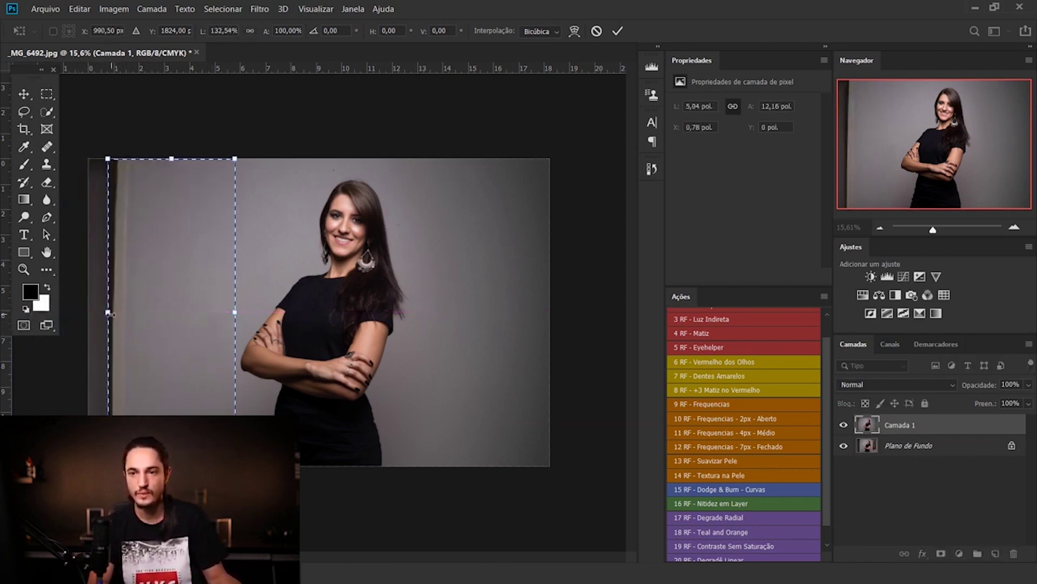
{"action": "left_click_drag", "start_coordinate": [108, 311], "coordinate": [61, 311]}
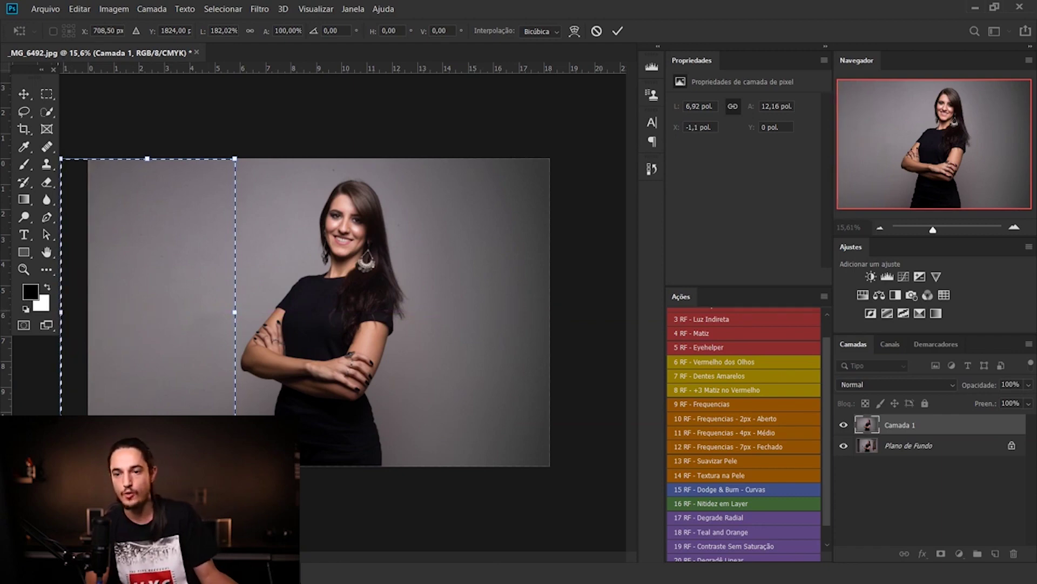
{"action": "left_click_drag", "start_coordinate": [61, 311], "coordinate": [54, 318]}
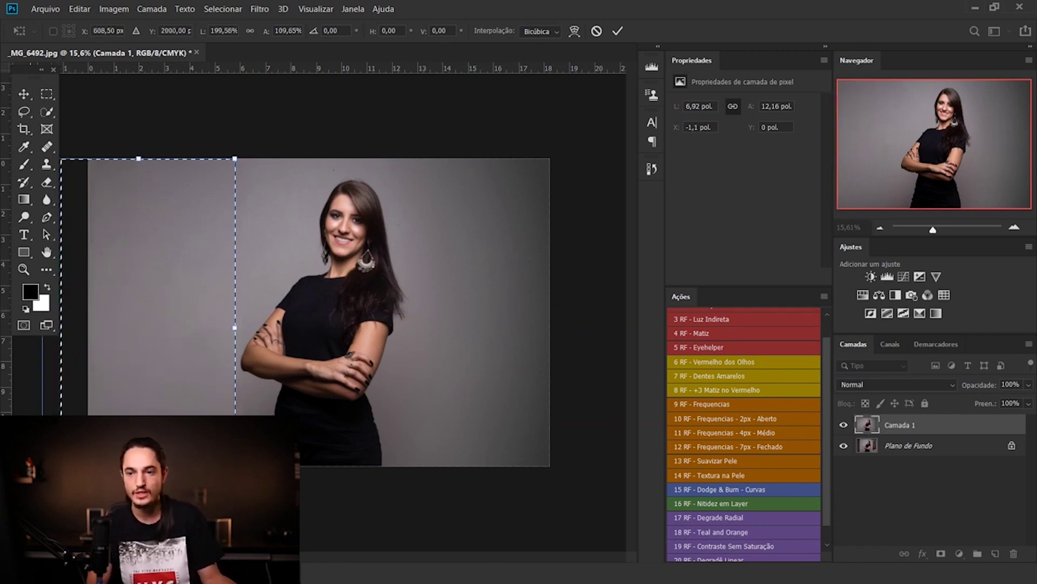
{"action": "key", "text": "ctrl+z"}
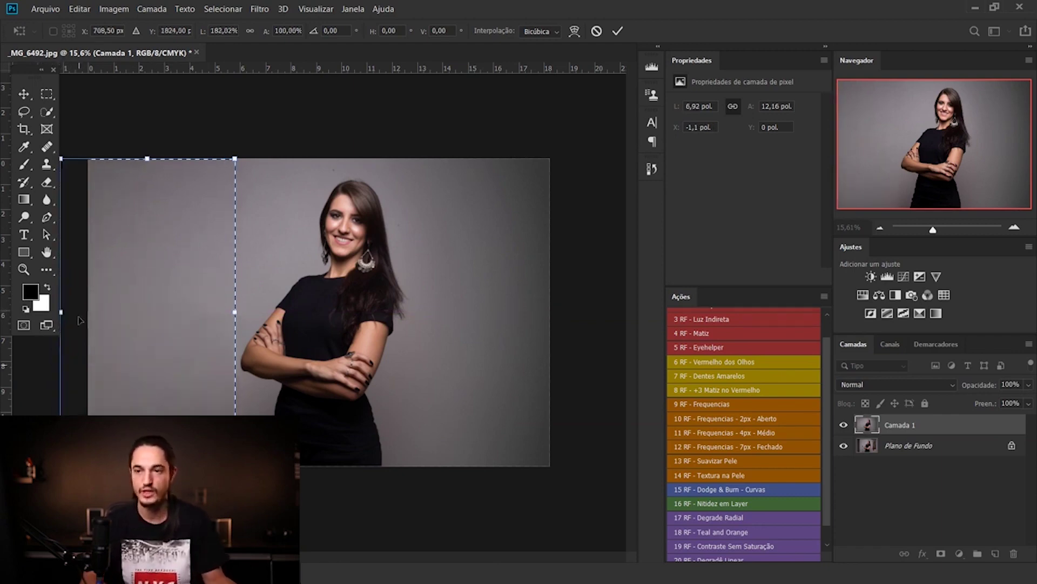
{"action": "key", "text": "Return"}
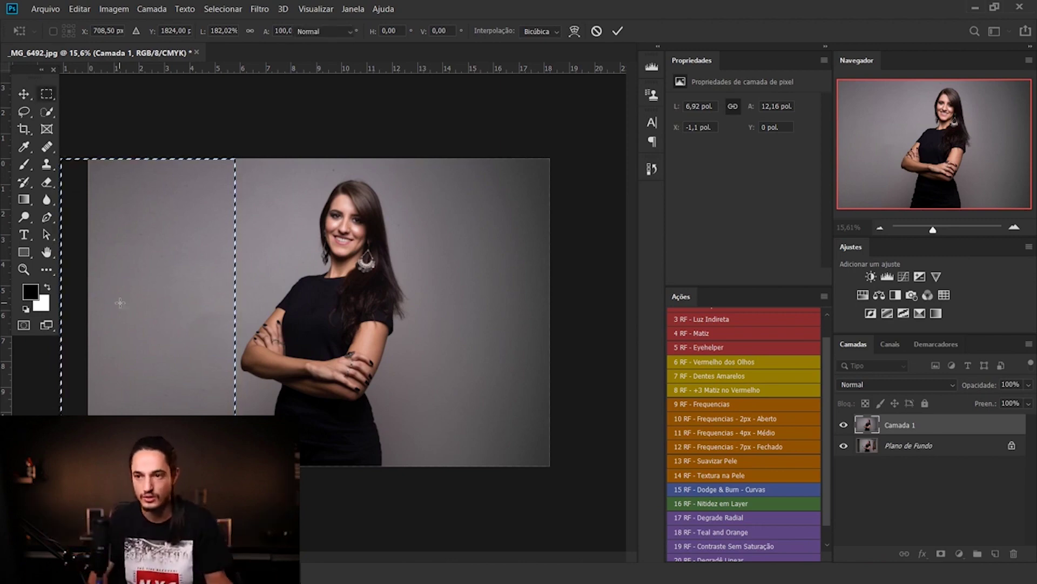
{"action": "key", "text": "ctrl+d"}
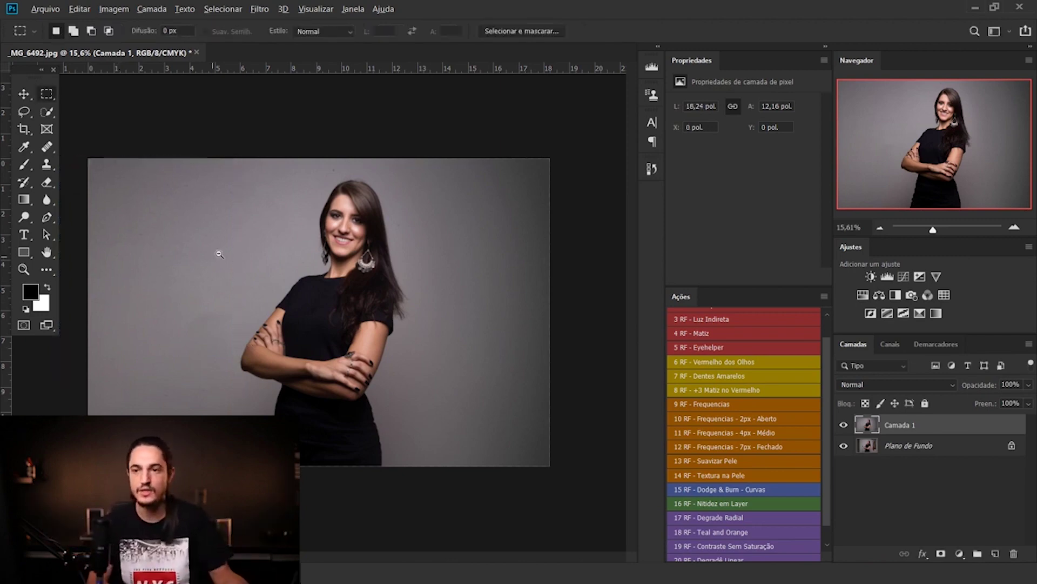
{"action": "left_click_drag", "start_coordinate": [219, 254], "coordinate": [190, 262]}
{"action": "left_click_drag", "start_coordinate": [114, 211], "coordinate": [319, 403]}
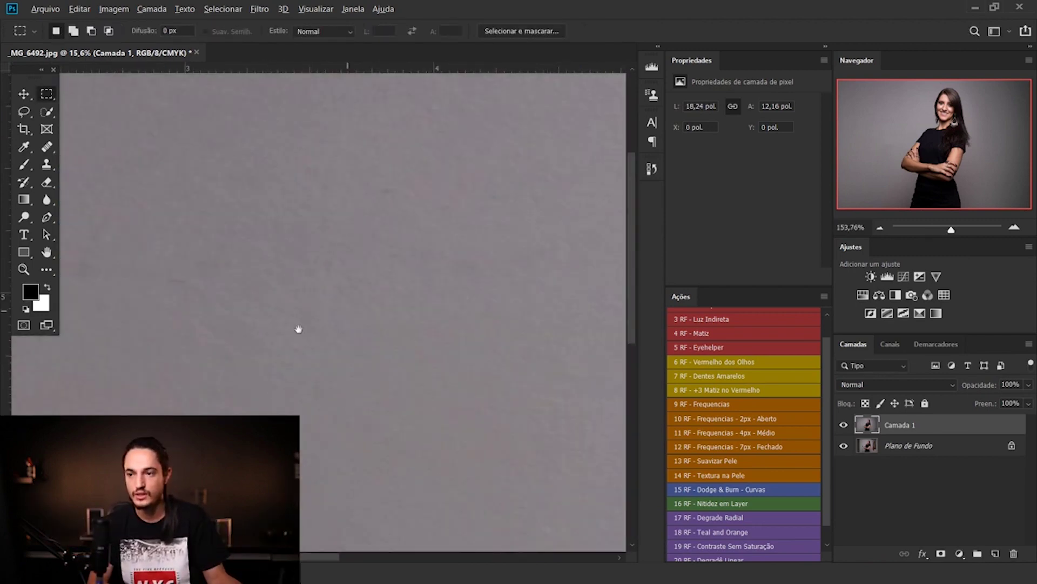
{"action": "scroll", "coordinate": [202, 287], "scroll_direction": "down", "scroll_amount": 3}
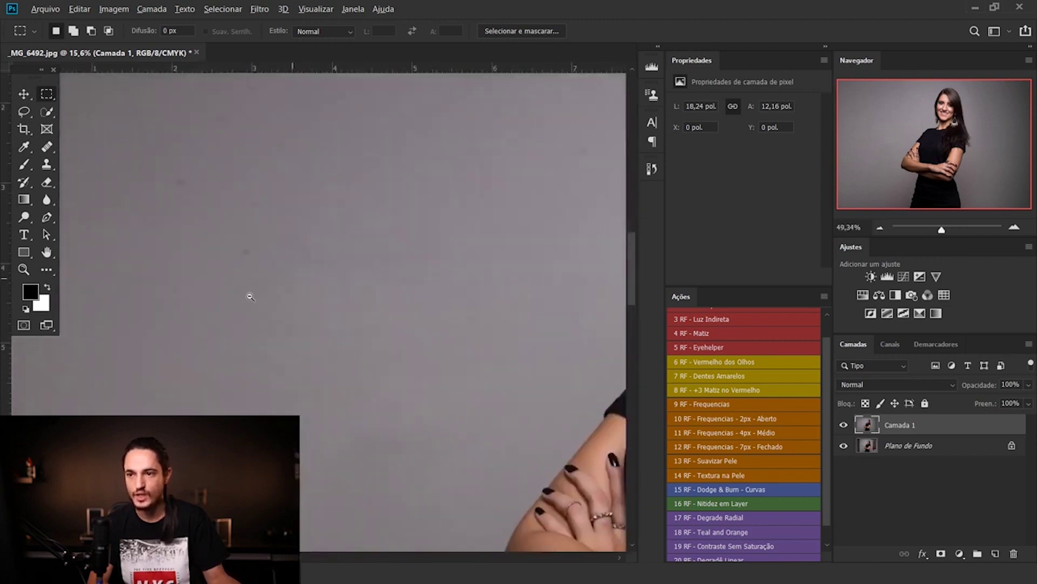
{"action": "scroll", "coordinate": [251, 296], "scroll_direction": "up", "scroll_amount": 2}
{"action": "left_click_drag", "start_coordinate": [311, 448], "coordinate": [407, 139]}
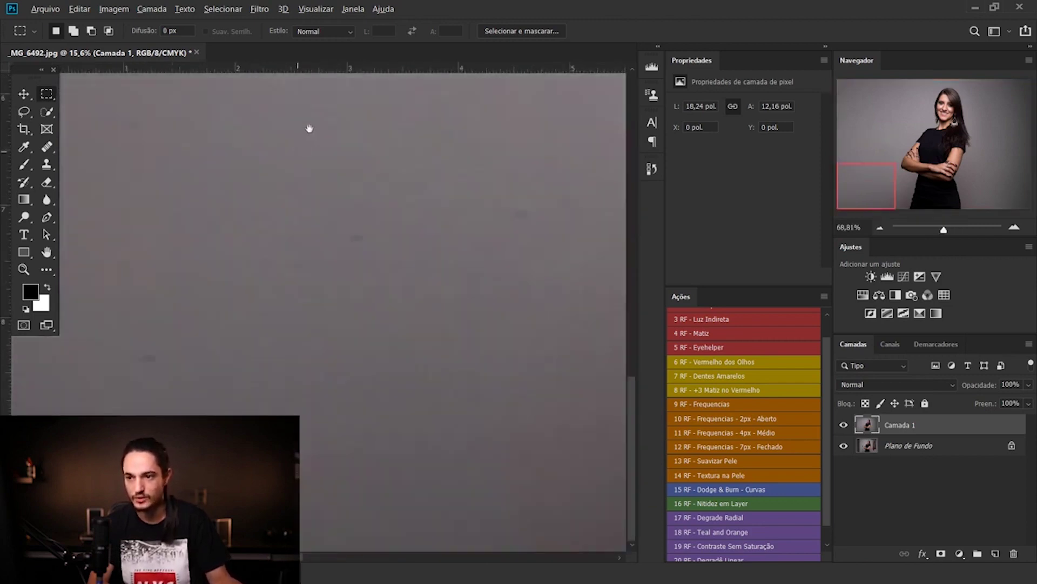
{"action": "left_click_drag", "start_coordinate": [308, 128], "coordinate": [123, 314]}
{"action": "left_click_drag", "start_coordinate": [232, 81], "coordinate": [231, 282]}
{"action": "left_click_drag", "start_coordinate": [378, 162], "coordinate": [162, 270]}
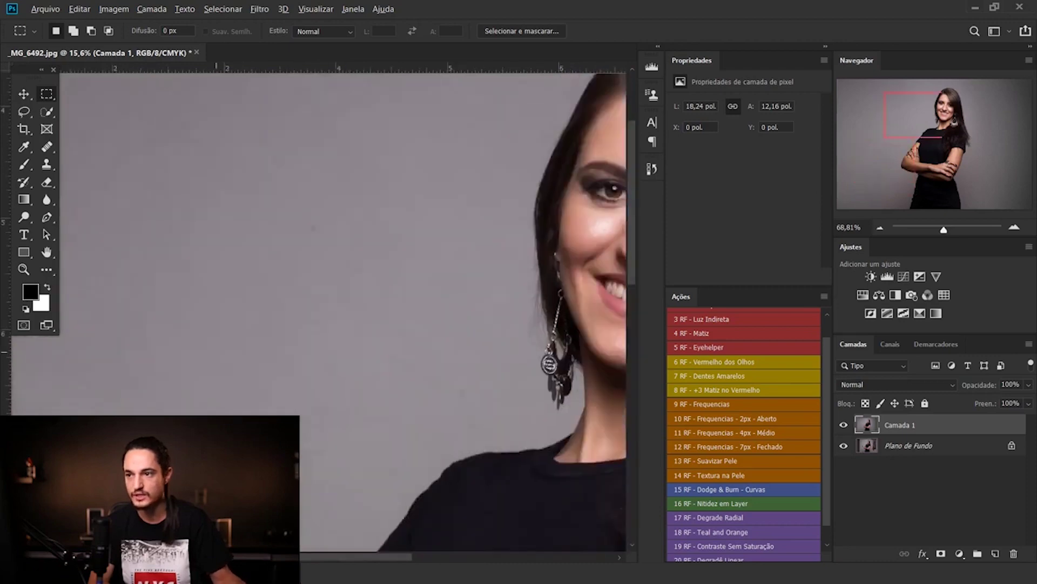
{"action": "left_click_drag", "start_coordinate": [231, 122], "coordinate": [346, 398]}
{"action": "scroll", "coordinate": [345, 398], "scroll_direction": "down", "scroll_amount": 3}
{"action": "scroll", "coordinate": [229, 290], "scroll_direction": "down", "scroll_amount": 2}
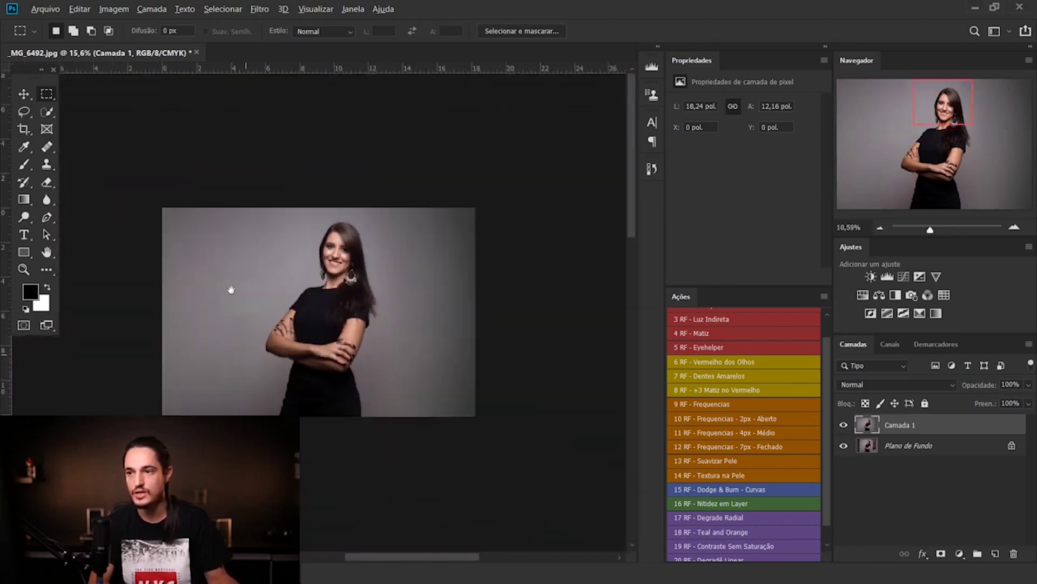
{"action": "scroll", "coordinate": [243, 292], "scroll_direction": "up", "scroll_amount": 2}
{"action": "scroll", "coordinate": [314, 296], "scroll_direction": "up", "scroll_amount": 3}
{"action": "scroll", "coordinate": [314, 296], "scroll_direction": "down", "scroll_amount": 3}
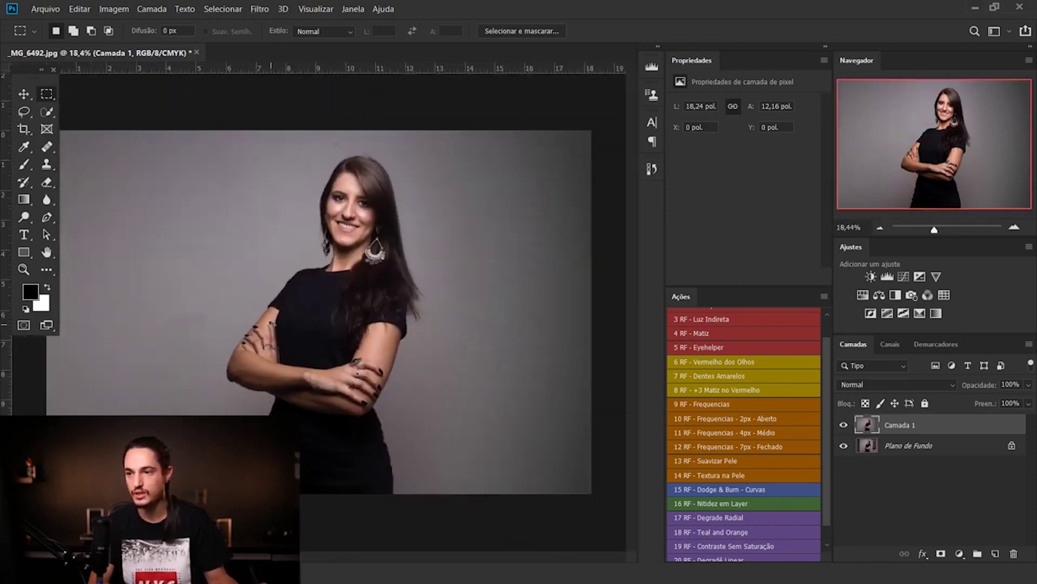
{"action": "key", "text": "ctrl+j"}
{"action": "key", "text": "ctrl+z"}
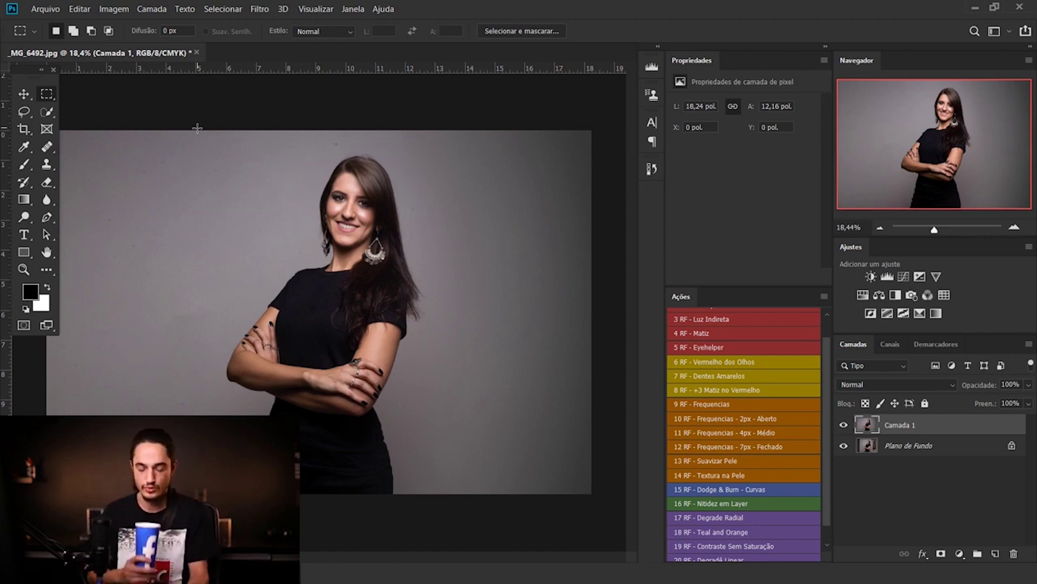
{"action": "scroll", "coordinate": [306, 221], "scroll_direction": "up", "scroll_amount": 2}
{"action": "scroll", "coordinate": [308, 223], "scroll_direction": "up", "scroll_amount": 1}
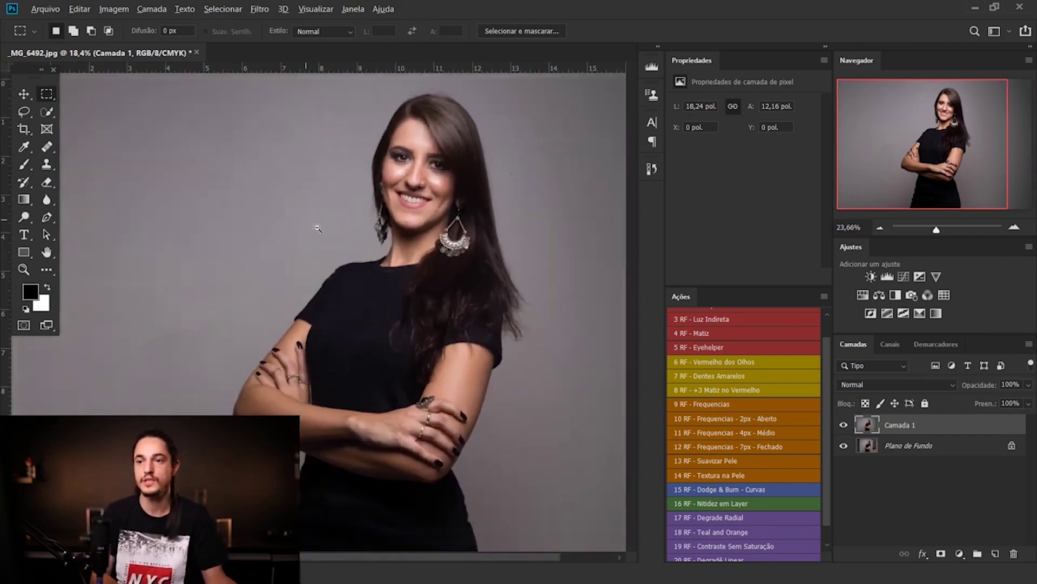
{"action": "scroll", "coordinate": [256, 237], "scroll_direction": "down", "scroll_amount": 1}
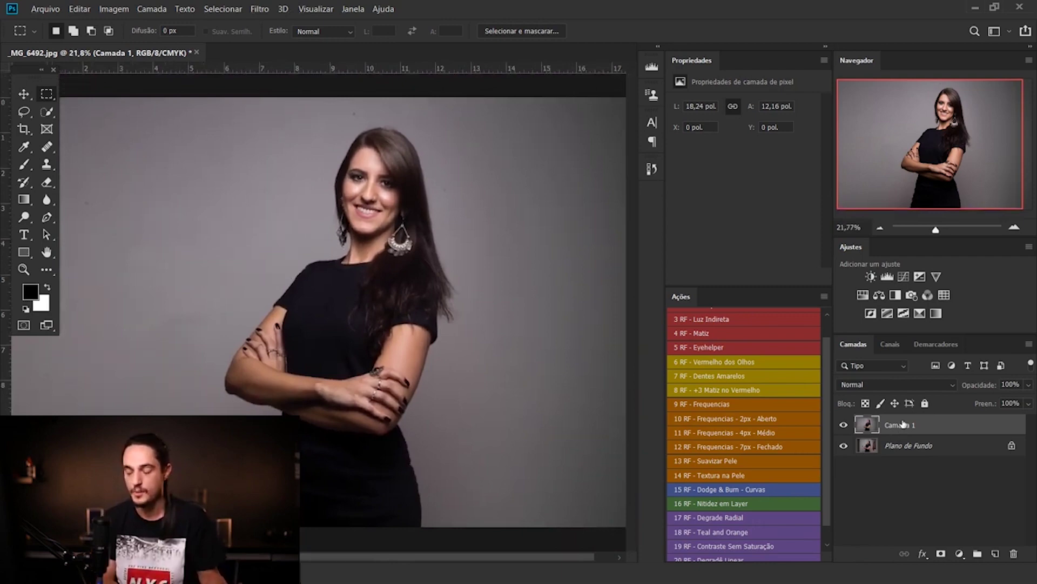
Step: Duplicate Camada 1 with Ctrl+J and open Filtro > Ruído > Poeira e Rabiscos for the copy
{"action": "key", "text": "ctrl+j"}
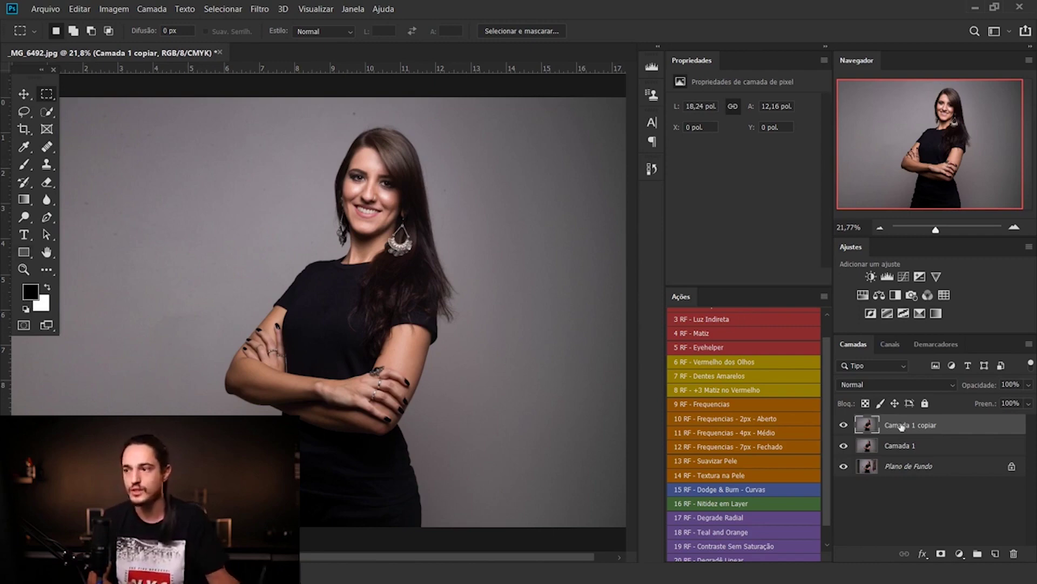
{"action": "left_click", "coordinate": [261, 9]}
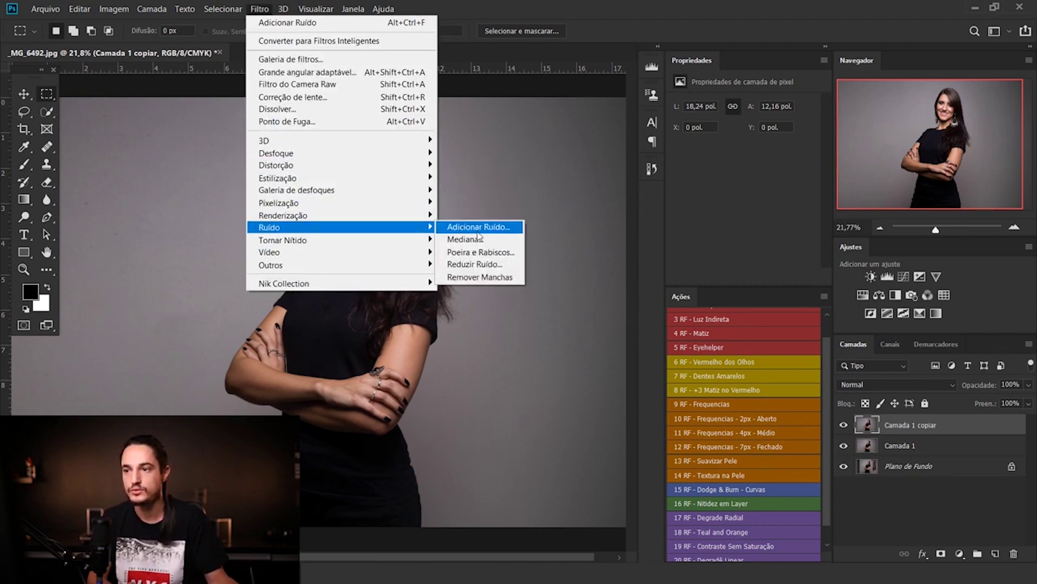
{"action": "mouse_move", "coordinate": [269, 227]}
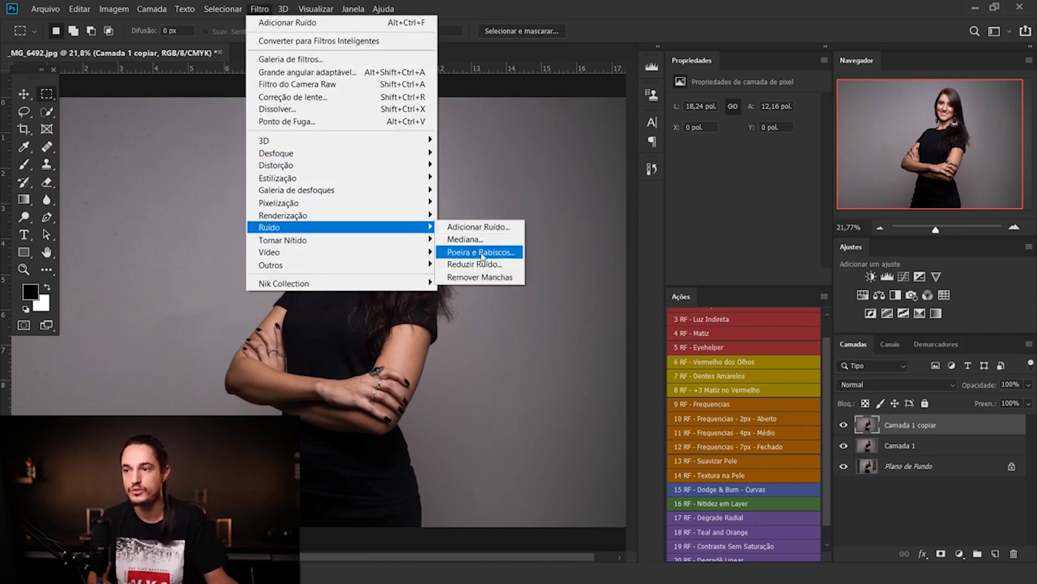
{"action": "left_click", "coordinate": [262, 9]}
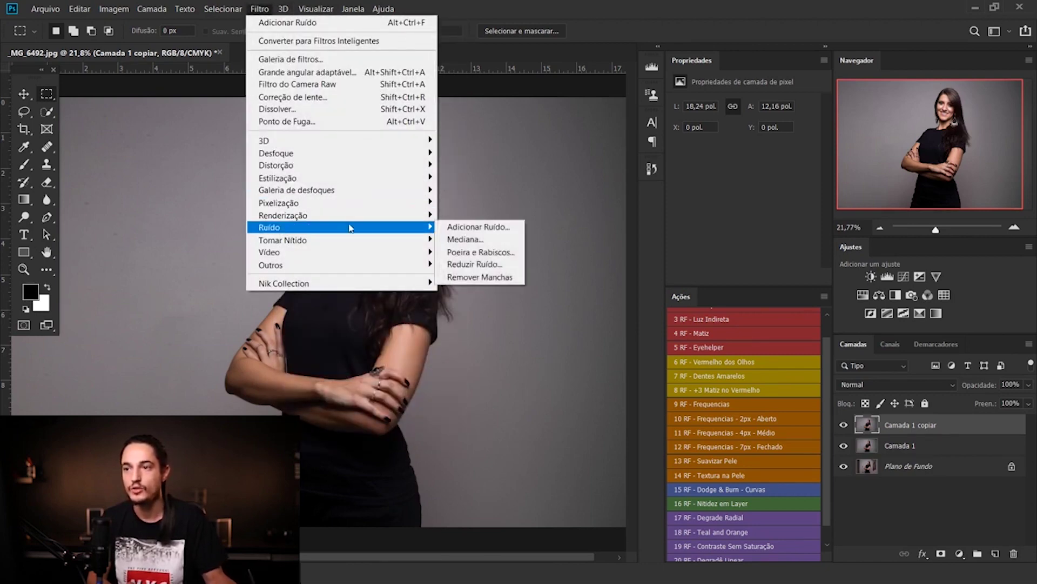
{"action": "left_click", "coordinate": [513, 259]}
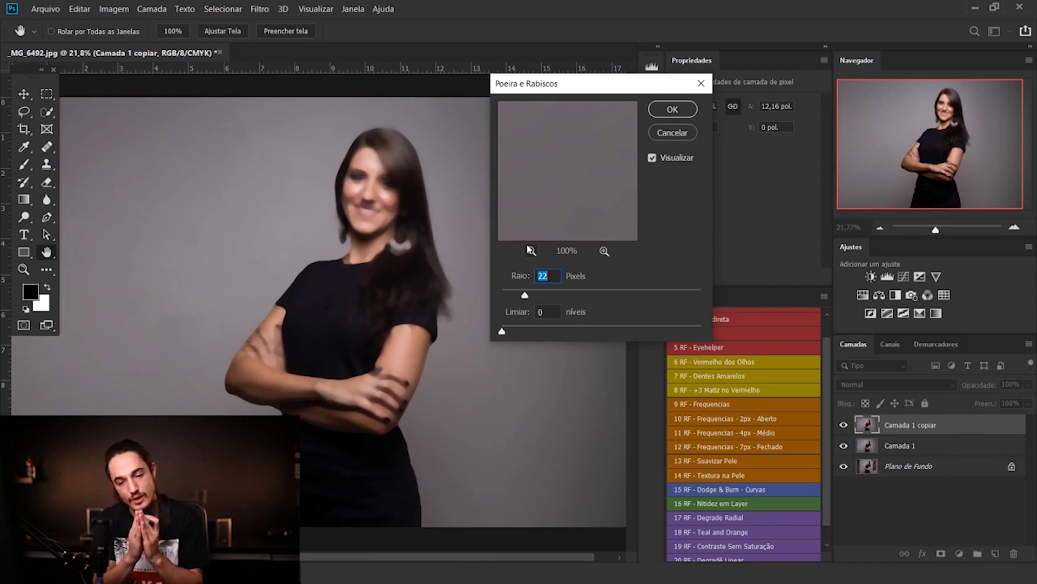
Step: Preview Poeira e Rabiscos on the copy, trying a 1-pixel radius before settling on 5 pixels
{"action": "left_click_drag", "start_coordinate": [525, 295], "coordinate": [502, 294]}
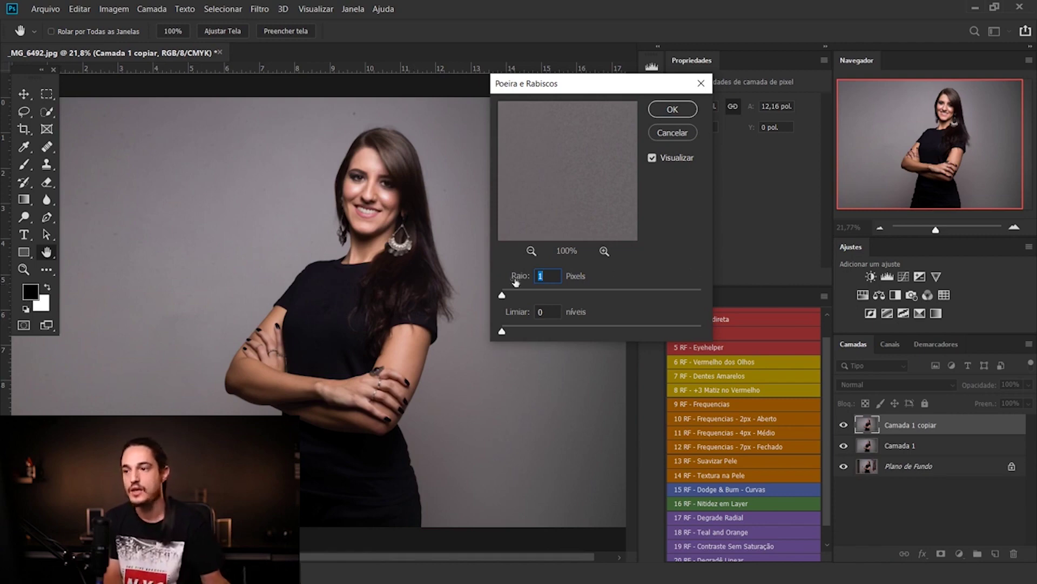
{"action": "left_click", "coordinate": [502, 295]}
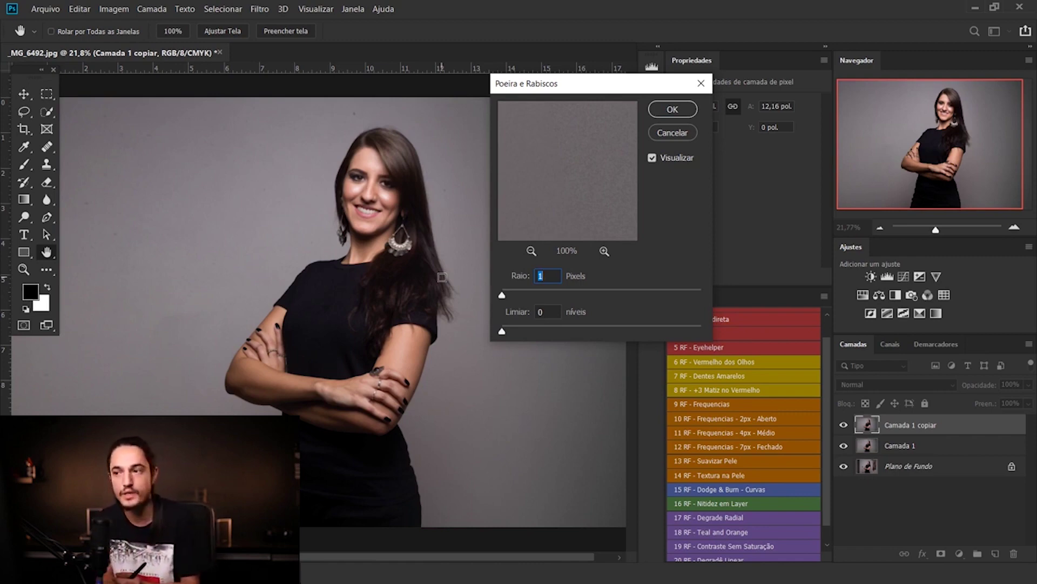
{"action": "left_click_drag", "start_coordinate": [516, 294], "coordinate": [454, 326]}
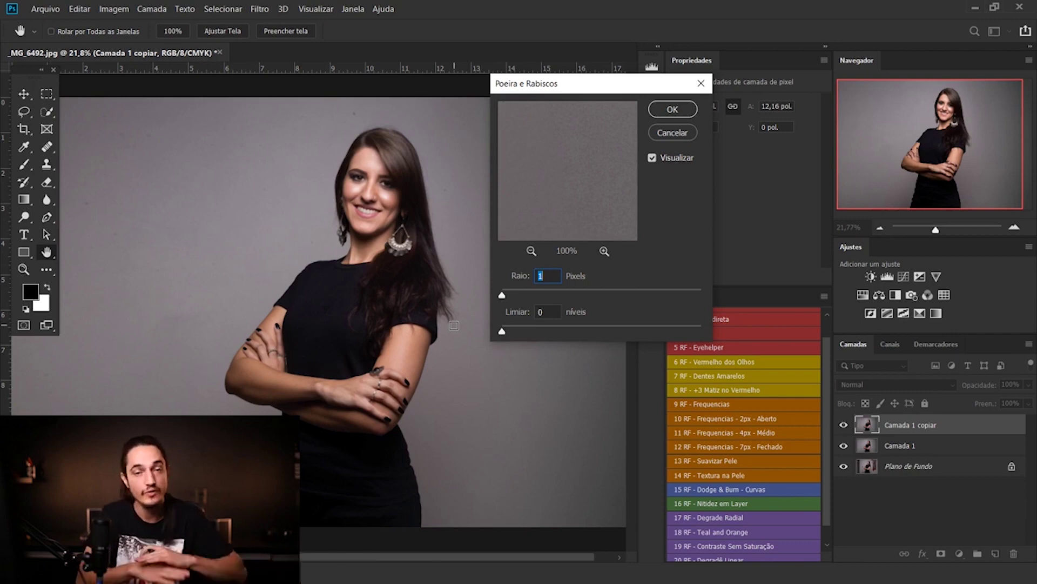
{"action": "scroll", "coordinate": [114, 238], "scroll_direction": "up", "scroll_amount": 5}
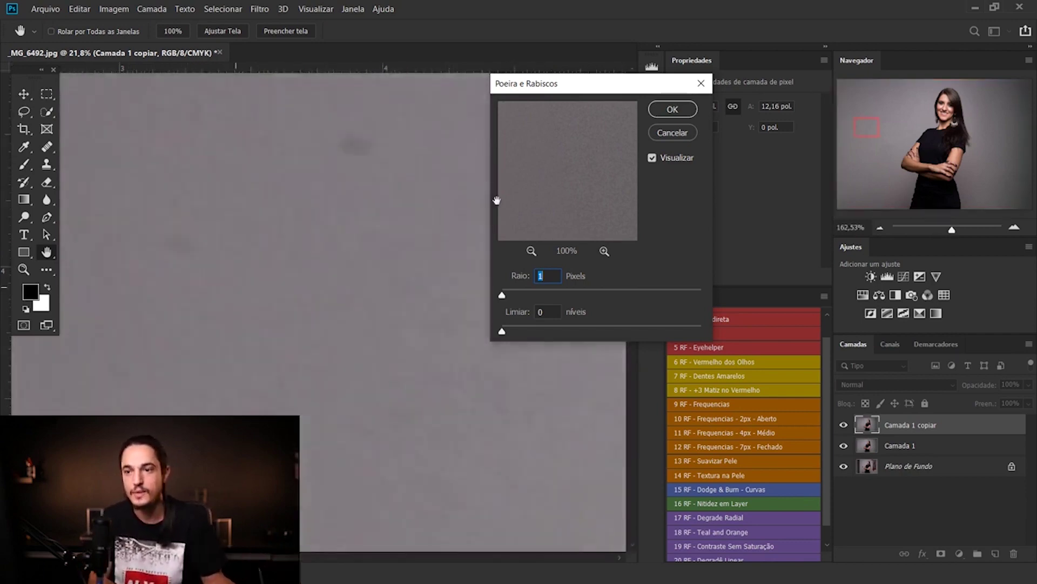
{"action": "scroll", "coordinate": [260, 357], "scroll_direction": "down", "scroll_amount": 1}
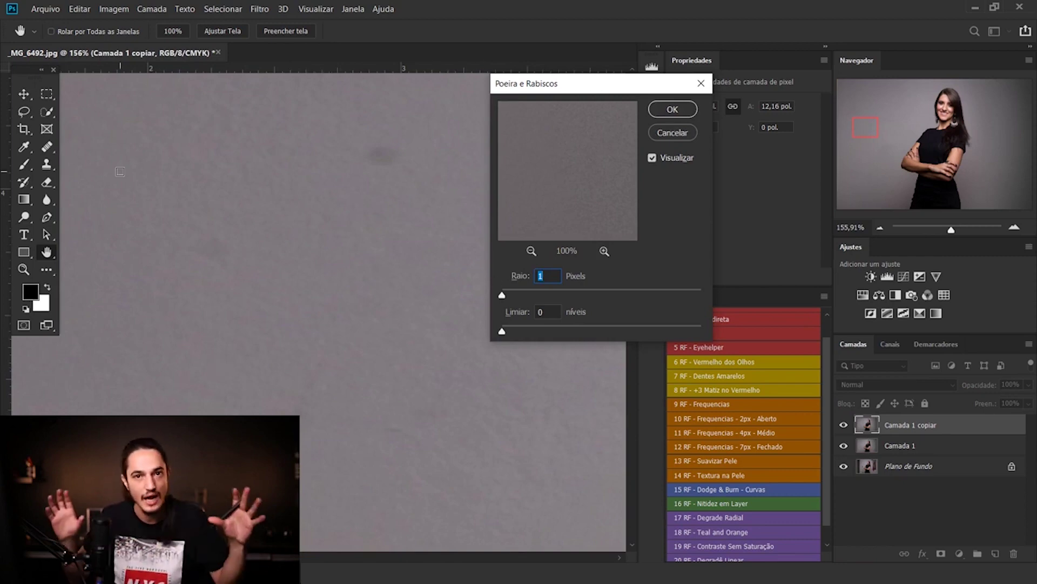
{"action": "left_click_drag", "start_coordinate": [502, 296], "coordinate": [507, 296]}
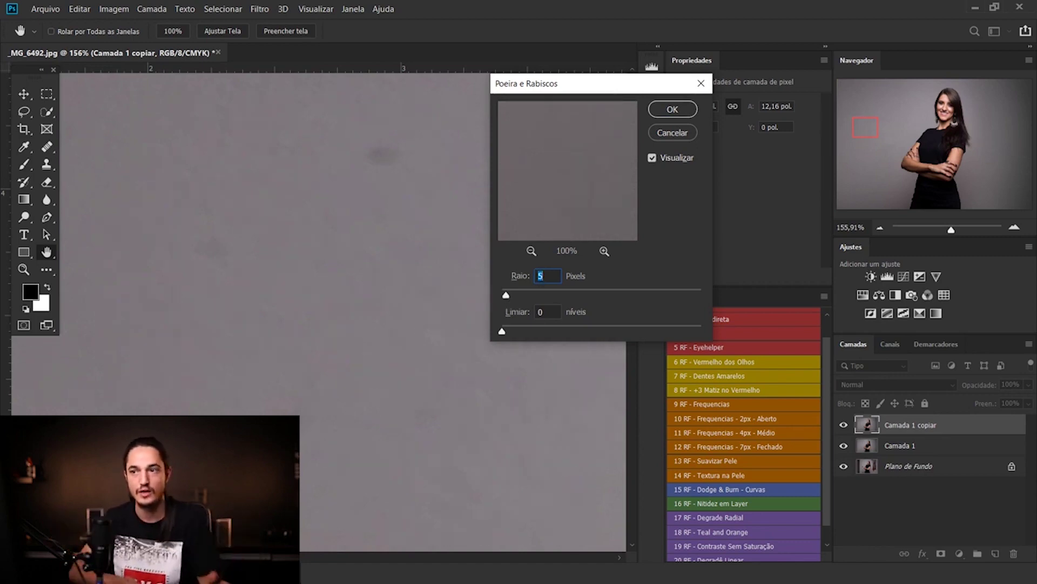
Step: Raise the Poeira e Rabiscos radius to 31 pixels and check the blur on the background and arms
{"action": "scroll", "coordinate": [308, 276], "scroll_direction": "down", "scroll_amount": 3}
{"action": "scroll", "coordinate": [298, 274], "scroll_direction": "down", "scroll_amount": 1}
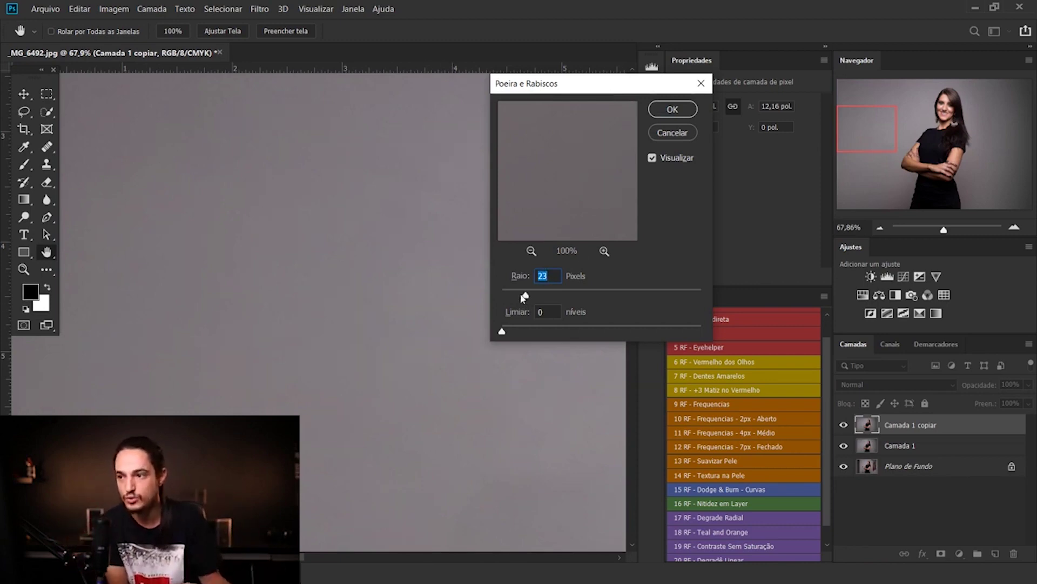
{"action": "left_click_drag", "start_coordinate": [524, 296], "coordinate": [535, 297]}
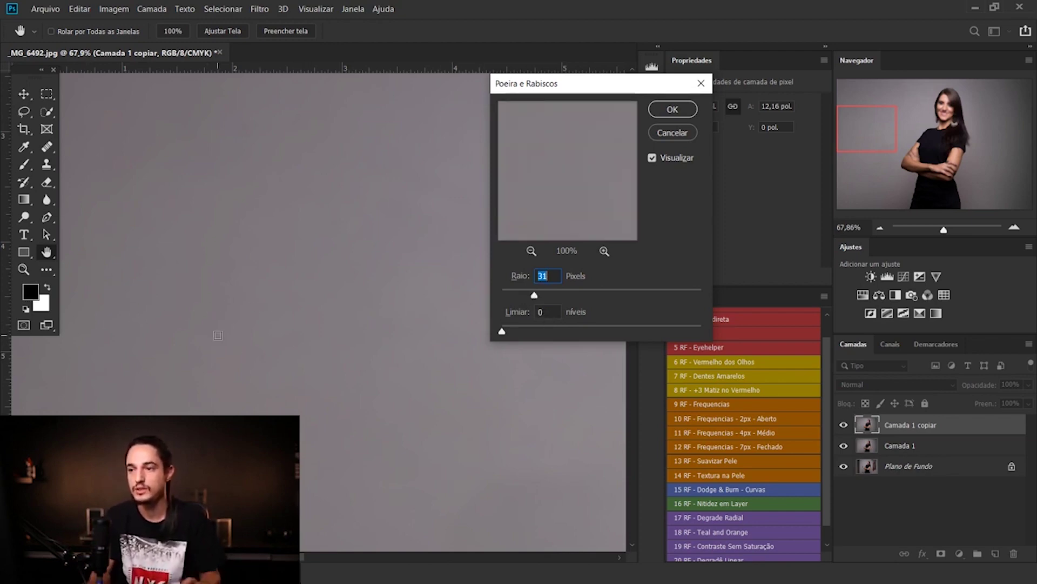
{"action": "scroll", "coordinate": [213, 346], "scroll_direction": "down", "scroll_amount": 5}
{"action": "scroll", "coordinate": [354, 187], "scroll_direction": "up", "scroll_amount": 5}
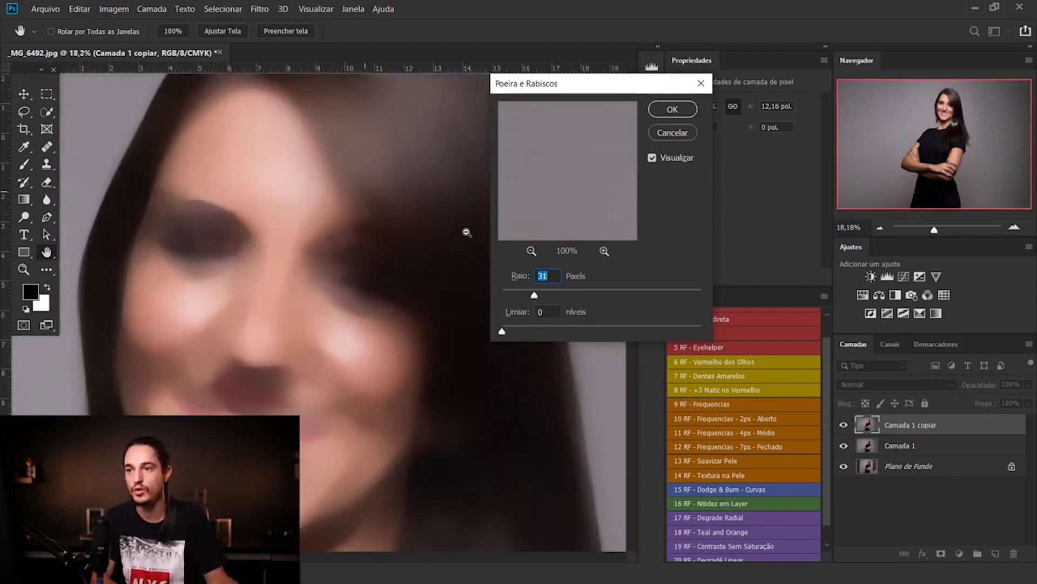
{"action": "scroll", "coordinate": [394, 317], "scroll_direction": "down", "scroll_amount": 3}
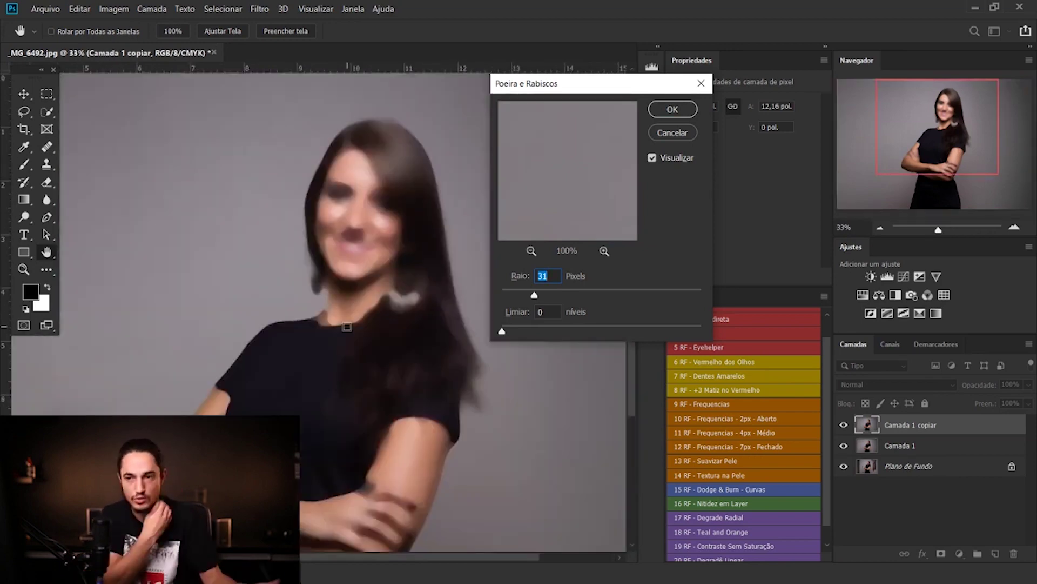
{"action": "left_click_drag", "start_coordinate": [204, 280], "coordinate": [444, 200]}
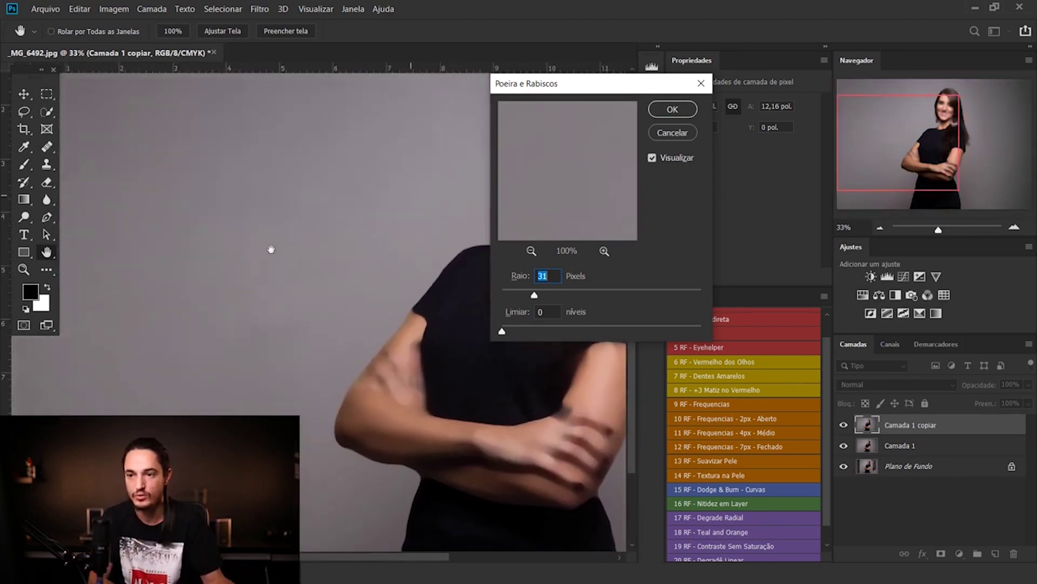
{"action": "scroll", "coordinate": [338, 262], "scroll_direction": "up", "scroll_amount": 3}
{"action": "scroll", "coordinate": [338, 261], "scroll_direction": "down", "scroll_amount": 3}
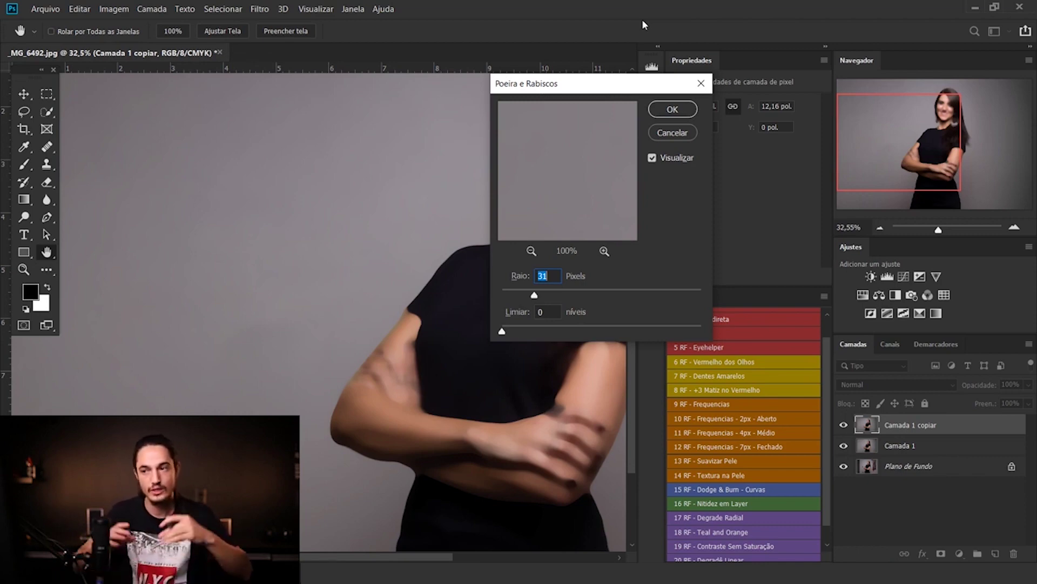
Step: Keep threshold at 0, set the radius to 30 pixels and apply Poeira e Rabiscos
{"action": "left_click_drag", "start_coordinate": [504, 334], "coordinate": [510, 334]}
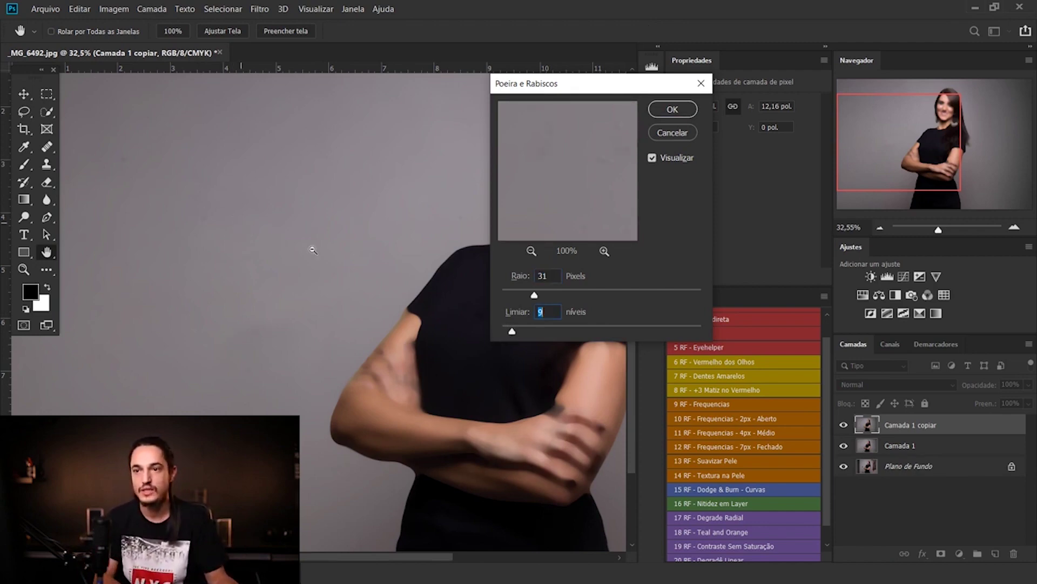
{"action": "left_click_drag", "start_coordinate": [312, 250], "coordinate": [363, 278]}
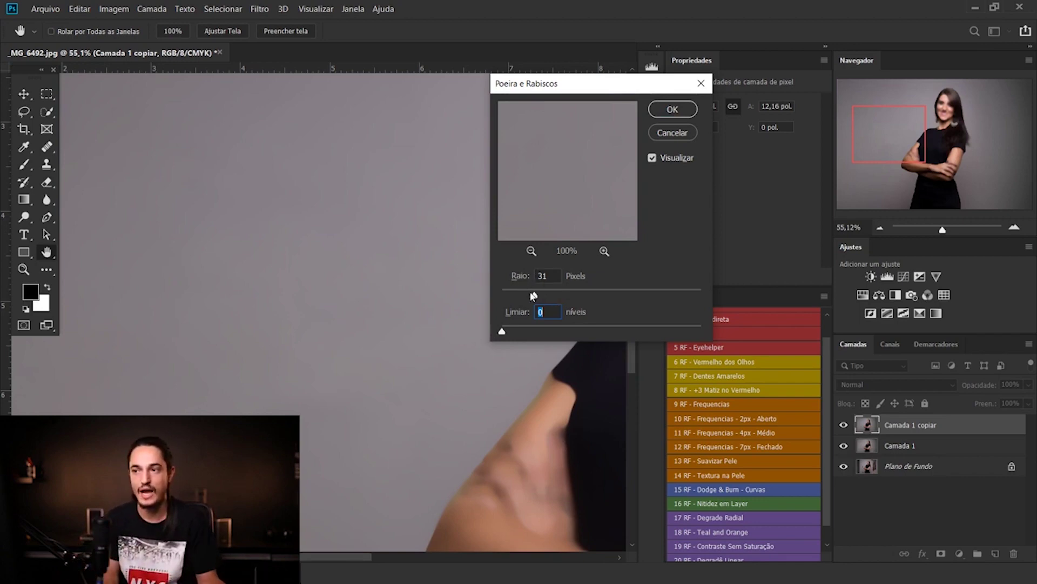
{"action": "left_click_drag", "start_coordinate": [534, 295], "coordinate": [532, 295]}
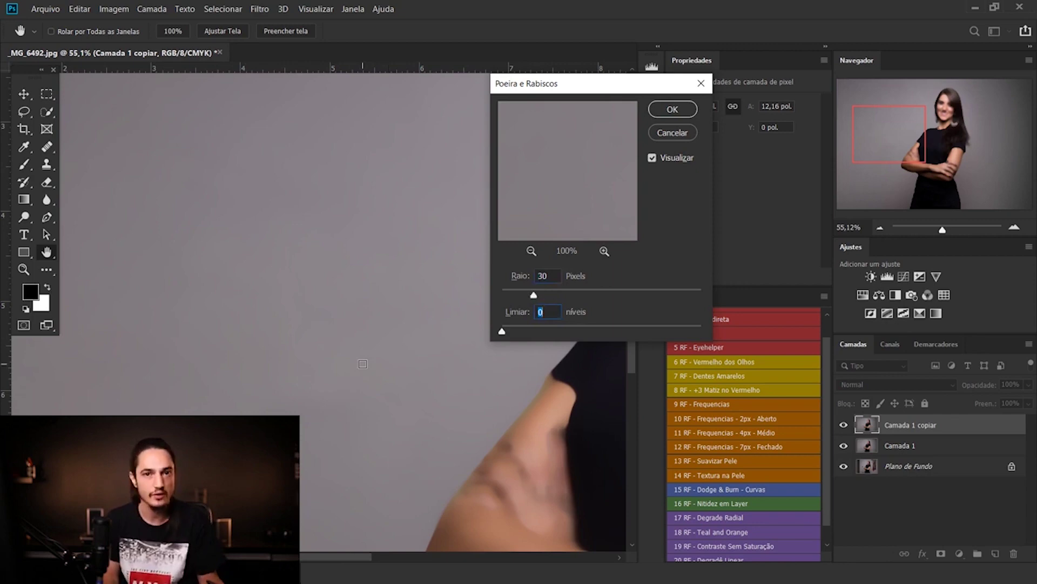
{"action": "left_click_drag", "start_coordinate": [608, 93], "coordinate": [588, 107]}
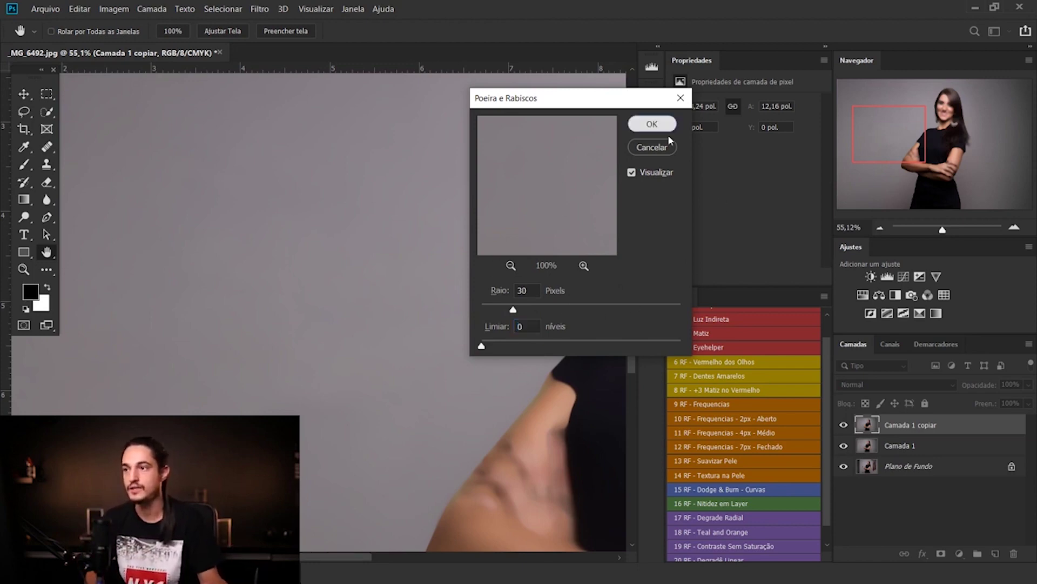
{"action": "left_click", "coordinate": [652, 124]}
Step: Fit the photo in view and switch from the Brush to the Mixer Brush tool
{"action": "key", "text": "ctrl+0"}
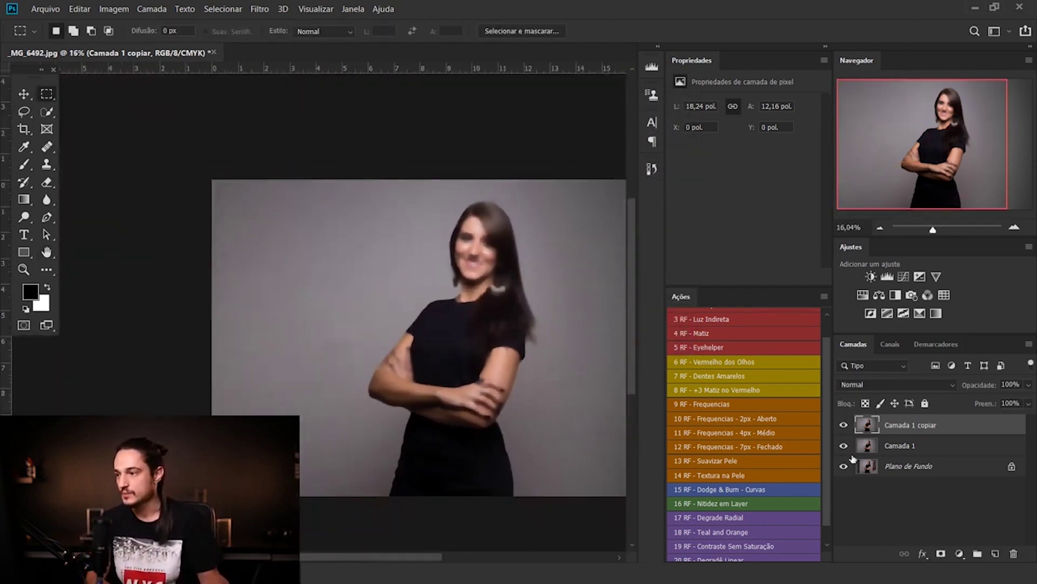
{"action": "mouse_move", "coordinate": [346, 270]}
{"action": "left_mouse_down"}
{"action": "mouse_move", "coordinate": [339, 383]}
{"action": "mouse_move", "coordinate": [393, 436]}
{"action": "left_mouse_up"}
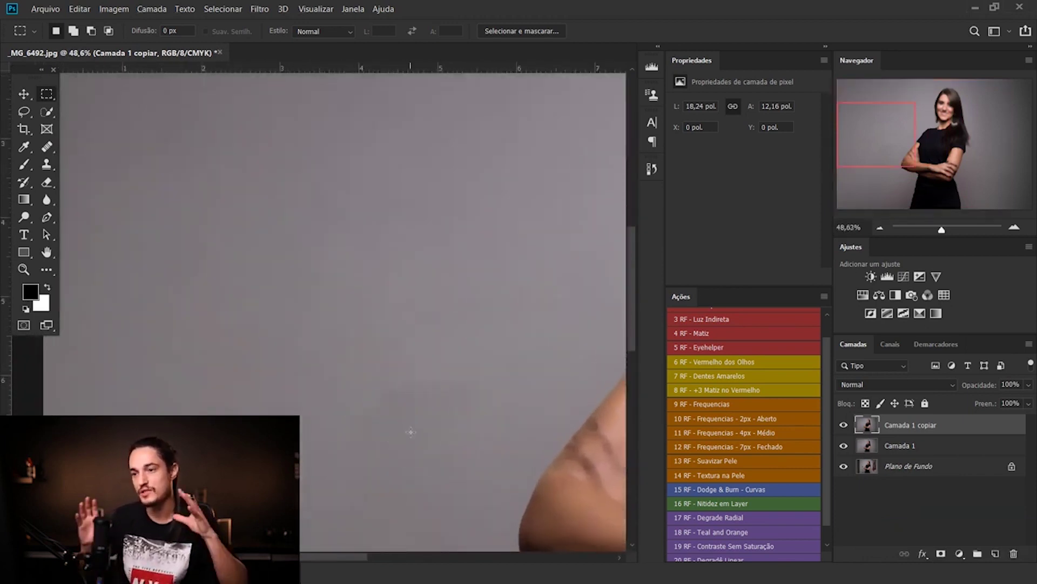
{"action": "key", "text": "b"}
{"action": "mouse_move", "coordinate": [312, 231]}
{"action": "left_mouse_down"}
{"action": "mouse_move", "coordinate": [461, 372]}
{"action": "mouse_move", "coordinate": [305, 338]}
{"action": "left_mouse_up"}
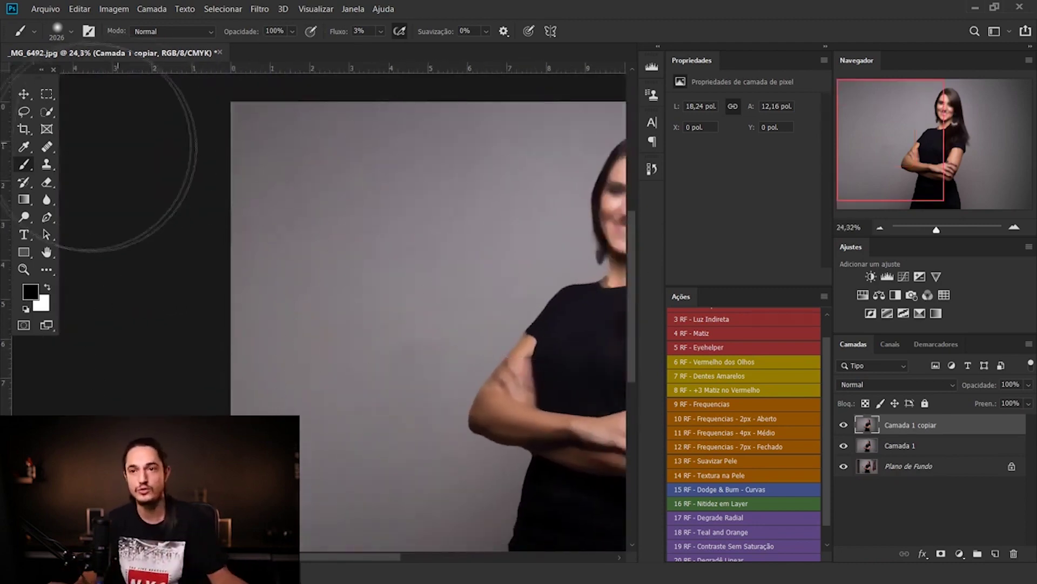
{"action": "right_click", "coordinate": [28, 160]}
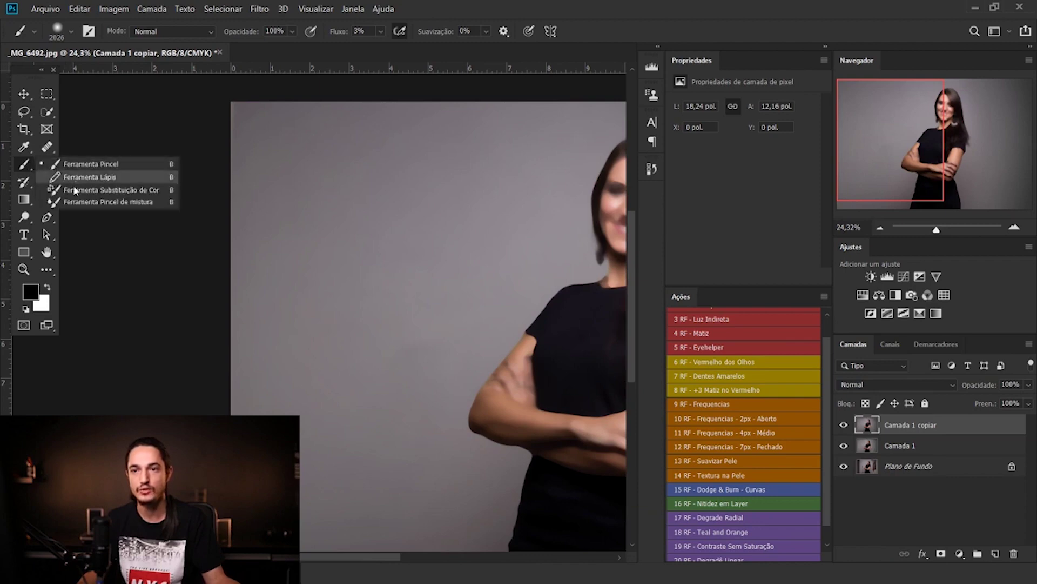
{"action": "left_click", "coordinate": [76, 201]}
Step: Set the mixer brush size to 825 pixels and bring up the Ruído filter list
{"action": "scroll", "coordinate": [102, 255], "scroll_direction": "down", "scroll_amount": 2}
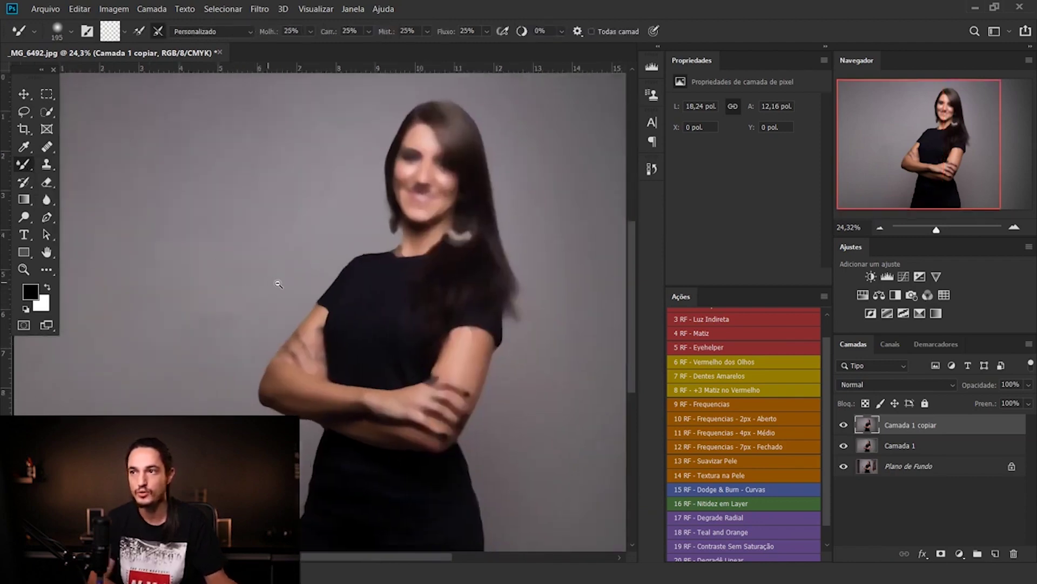
{"action": "scroll", "coordinate": [239, 285], "scroll_direction": "down", "scroll_amount": 3}
{"action": "scroll", "coordinate": [208, 291], "scroll_direction": "up", "scroll_amount": 3}
{"action": "left_click_drag", "start_coordinate": [208, 292], "coordinate": [225, 299]}
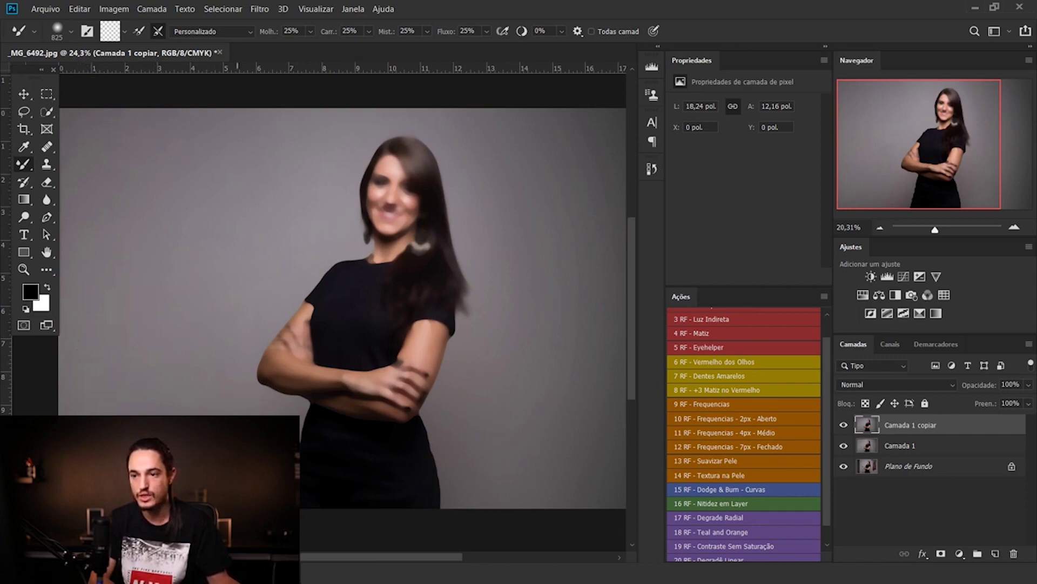
{"action": "left_click_drag", "start_coordinate": [509, 209], "coordinate": [426, 215]}
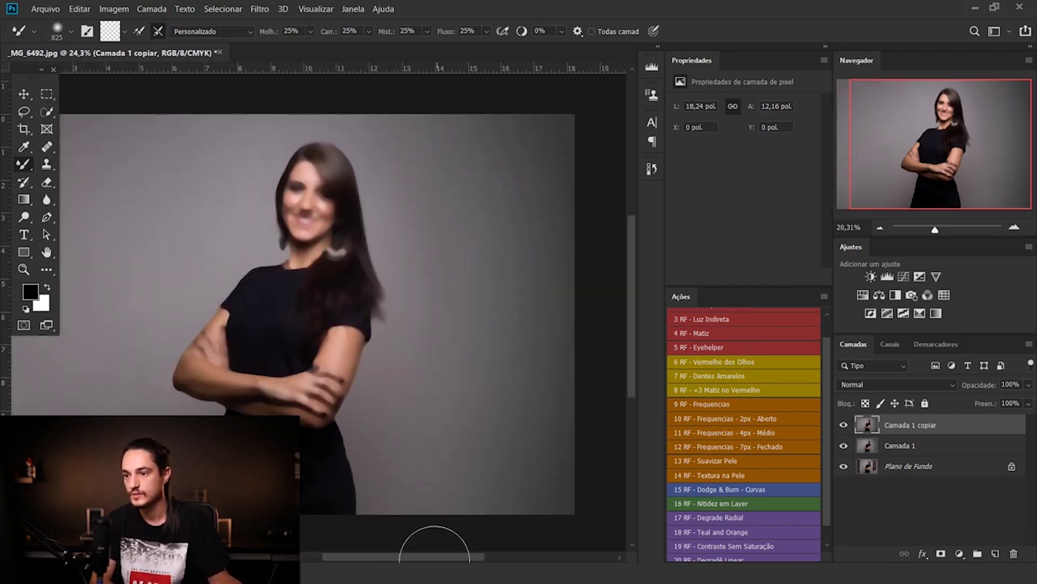
{"action": "left_click_drag", "start_coordinate": [186, 330], "coordinate": [315, 335]}
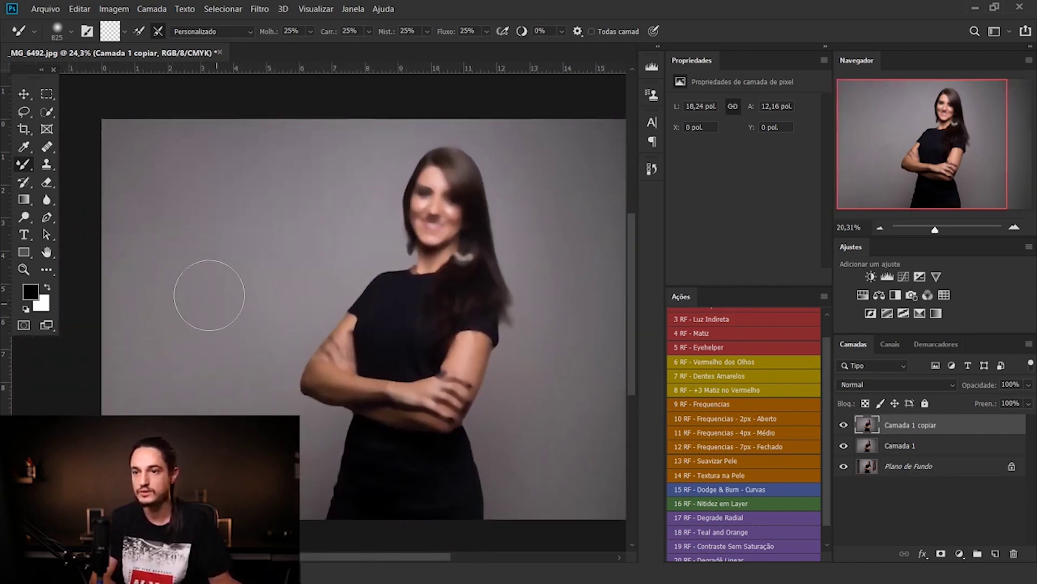
{"action": "scroll", "coordinate": [410, 540], "scroll_direction": "down", "scroll_amount": 5}
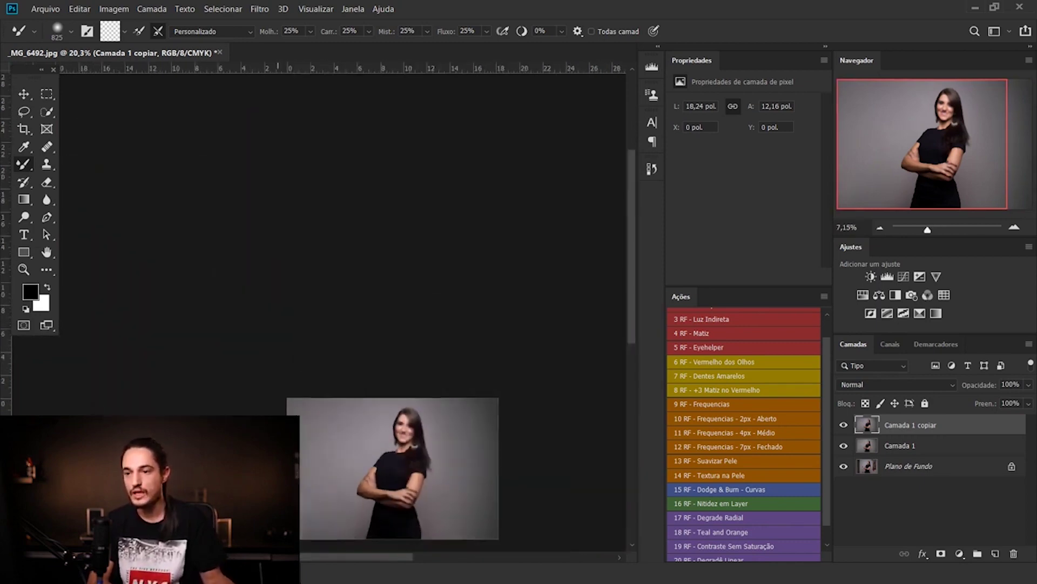
{"action": "left_click_drag", "start_coordinate": [335, 481], "coordinate": [465, 513]}
{"action": "scroll", "coordinate": [293, 185], "scroll_direction": "down", "scroll_amount": 5}
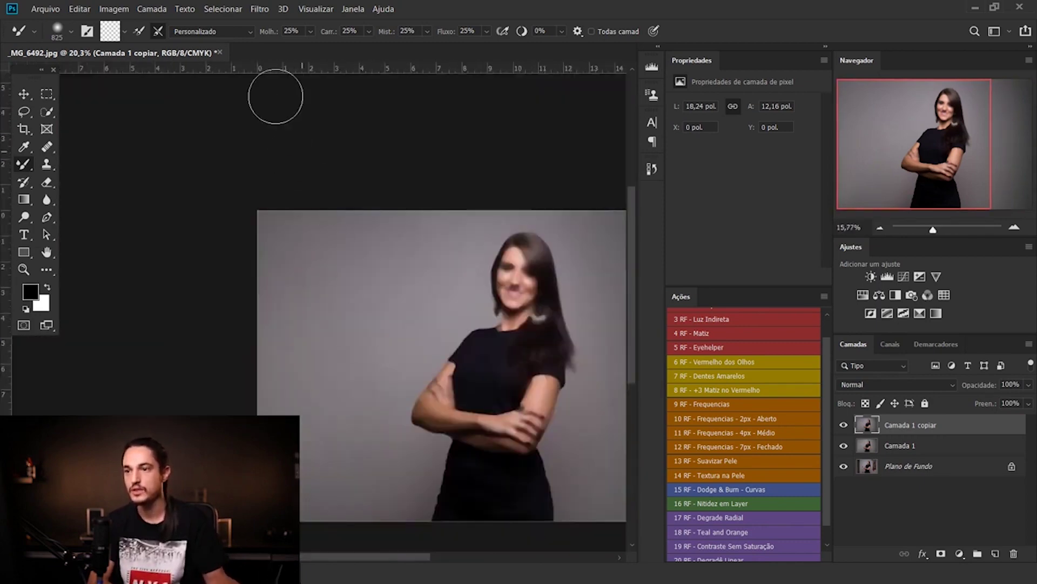
{"action": "left_click", "coordinate": [259, 9]}
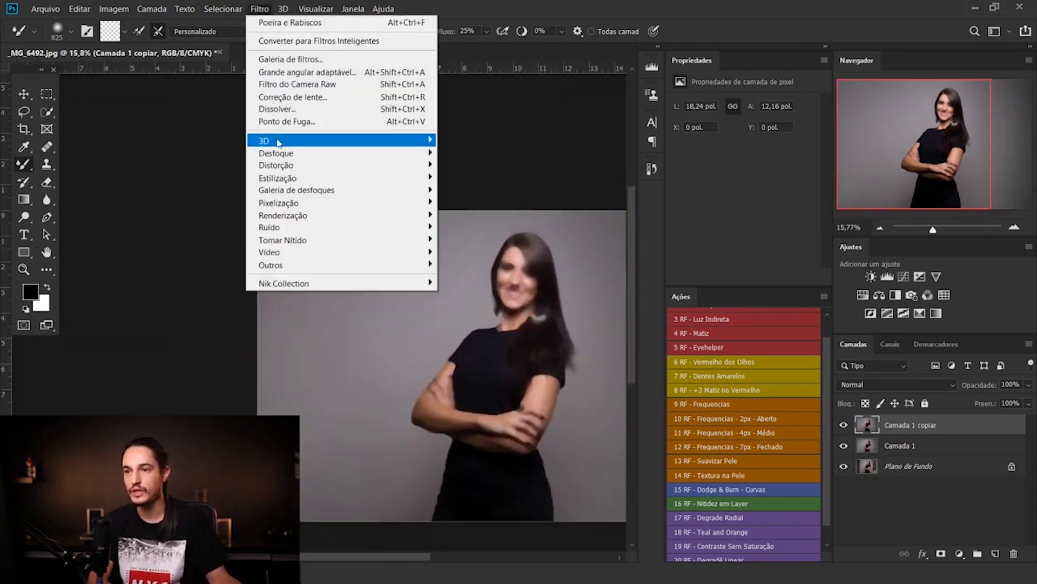
{"action": "mouse_move", "coordinate": [269, 227]}
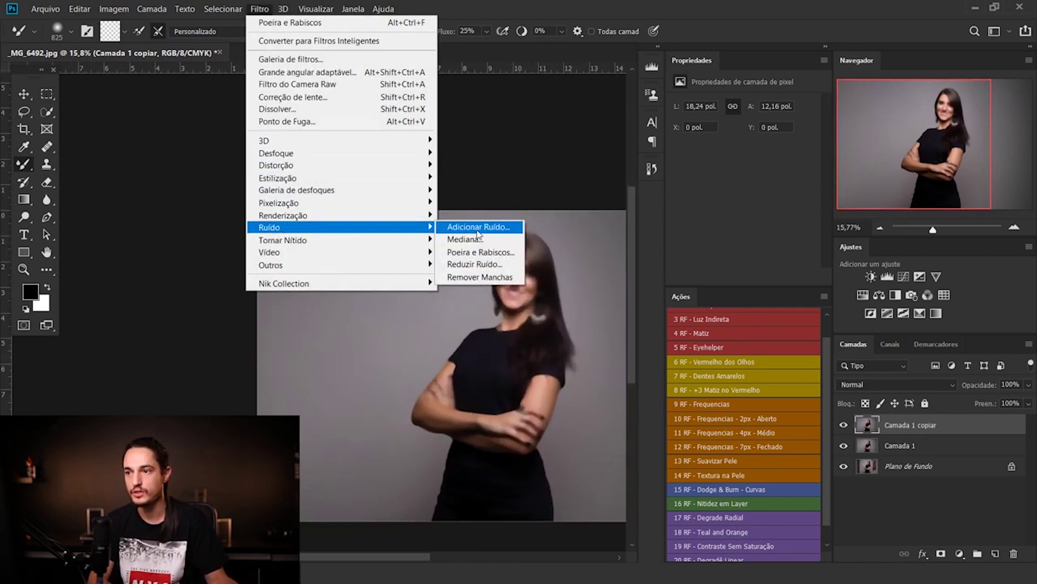
Step: Apply Adicionar Ruído at 2% Gaussian monochromatic noise, check the grain, and fit the image in view
{"action": "left_click", "coordinate": [477, 227]}
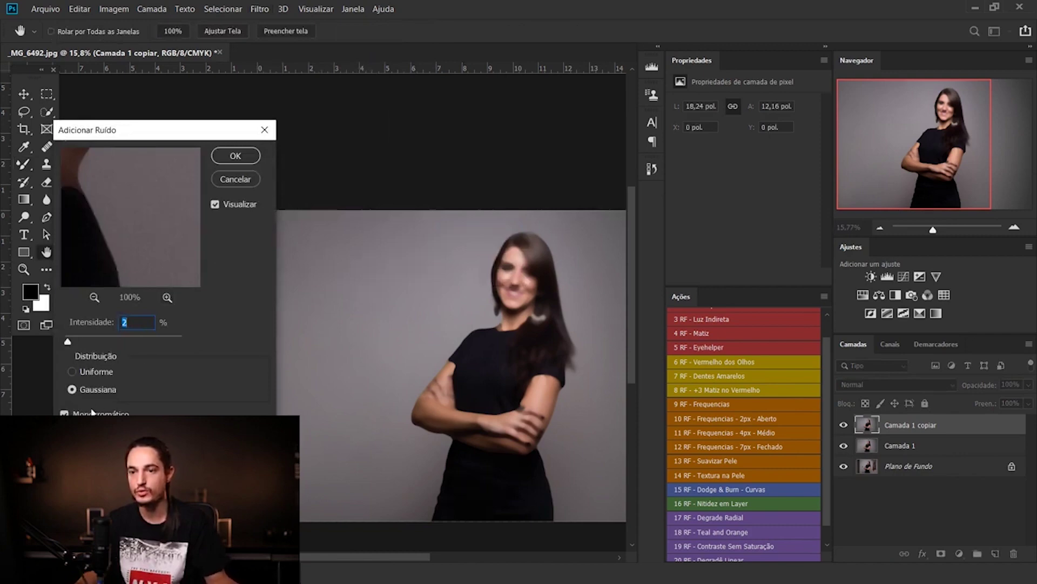
{"action": "left_click_drag", "start_coordinate": [162, 136], "coordinate": [268, 116]}
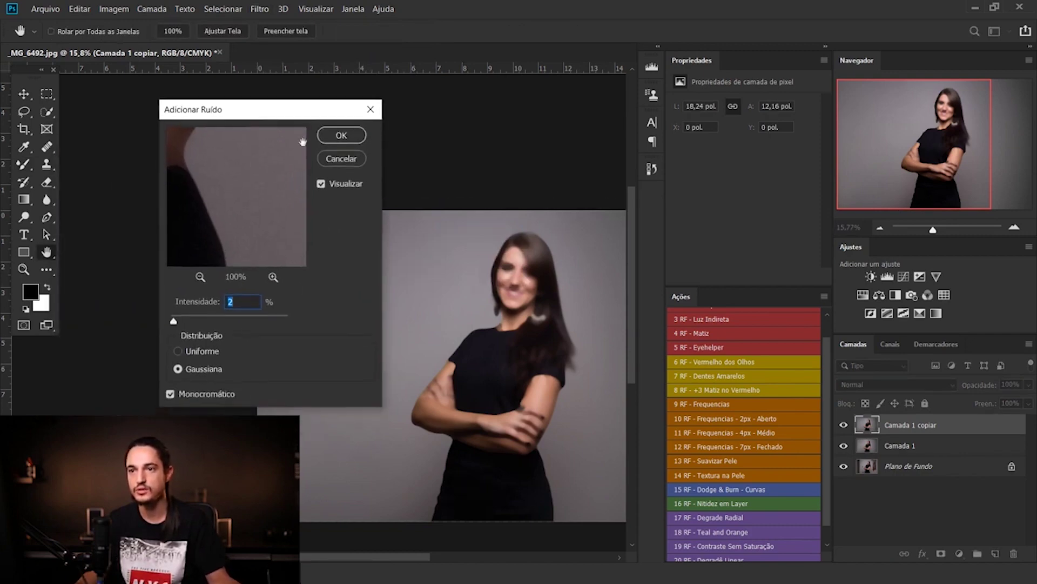
{"action": "left_click", "coordinate": [341, 141]}
{"action": "mouse_move", "coordinate": [333, 338]}
{"action": "left_mouse_down"}
{"action": "mouse_move", "coordinate": [399, 320]}
{"action": "mouse_move", "coordinate": [409, 331]}
{"action": "mouse_move", "coordinate": [397, 328]}
{"action": "left_mouse_up"}
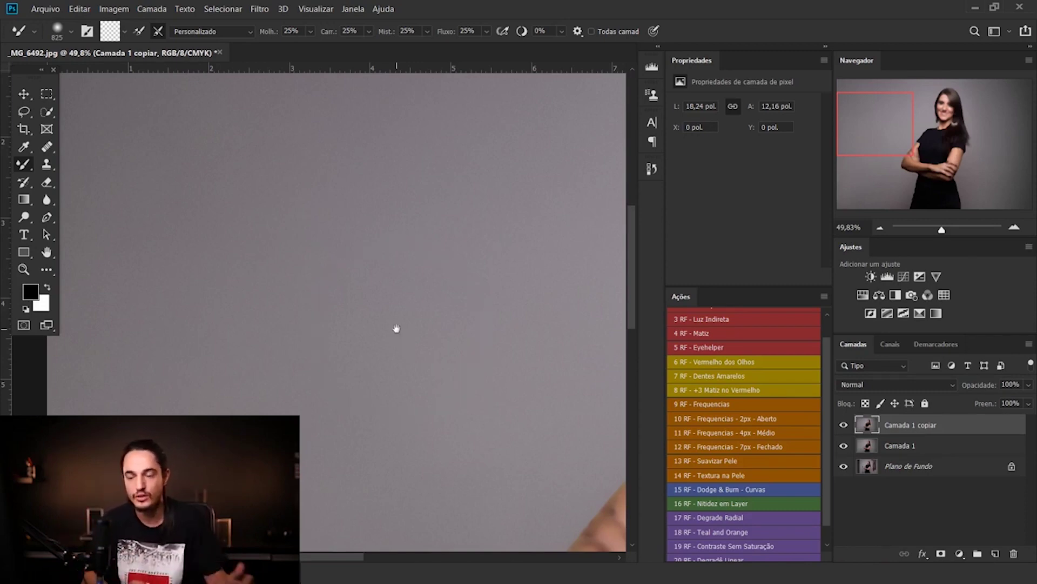
{"action": "key", "text": "ctrl+0"}
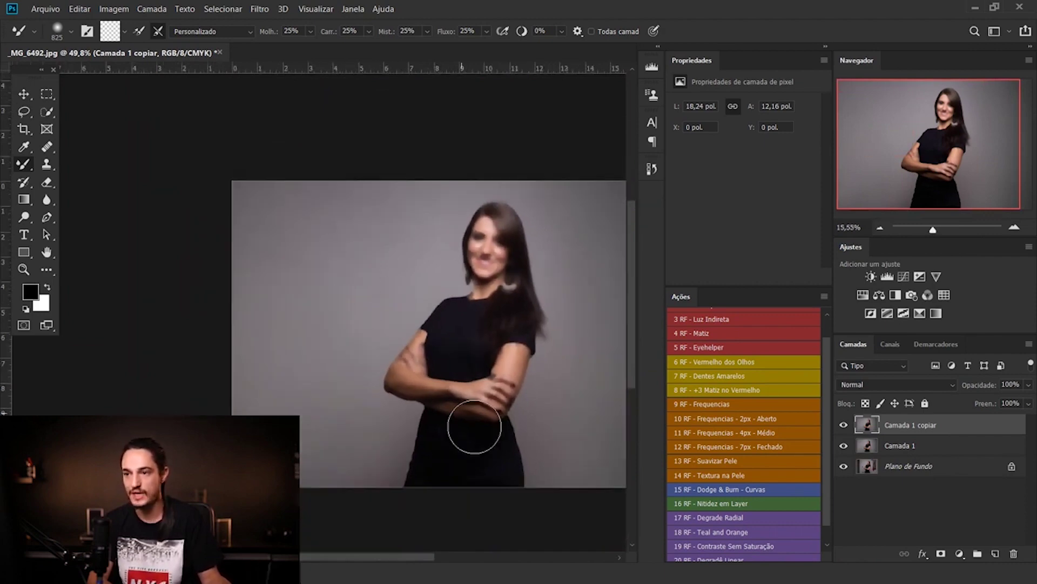
{"action": "left_click", "coordinate": [941, 555], "text": "alt"}
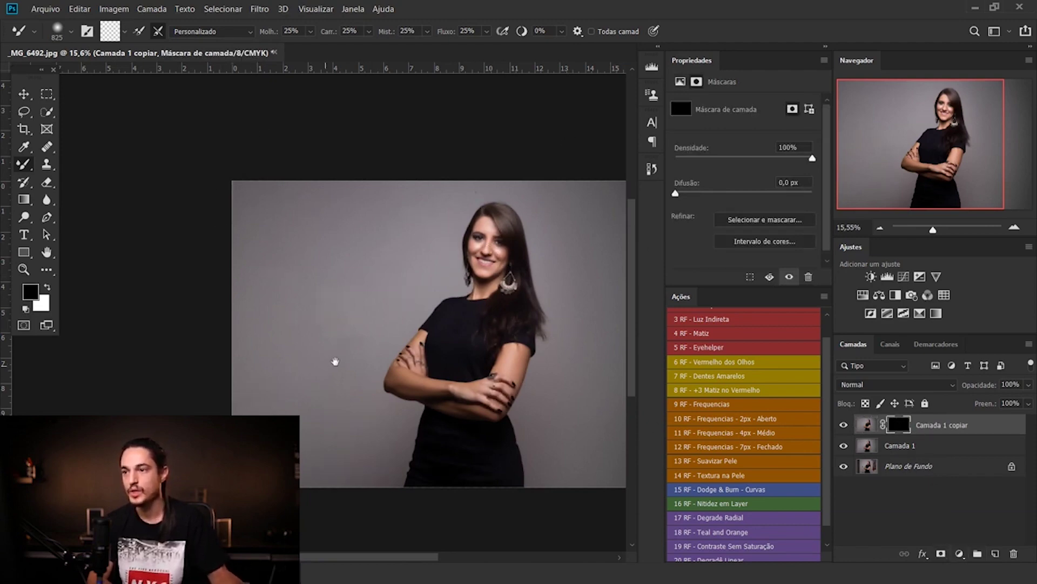
{"action": "left_click", "coordinate": [336, 364]}
{"action": "left_click", "coordinate": [281, 342]}
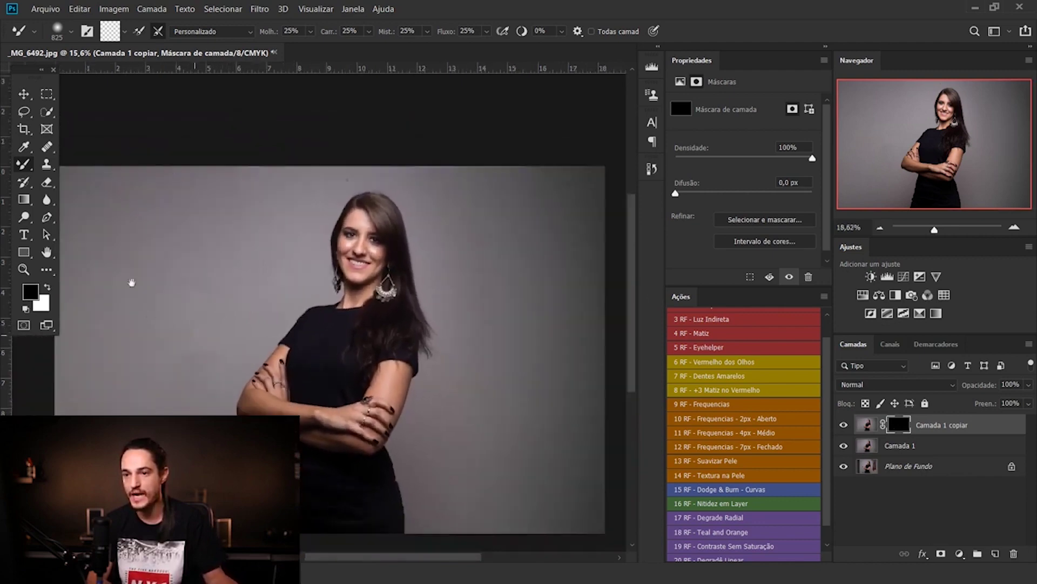
{"action": "scroll", "coordinate": [462, 172], "scroll_direction": "up", "scroll_amount": 2}
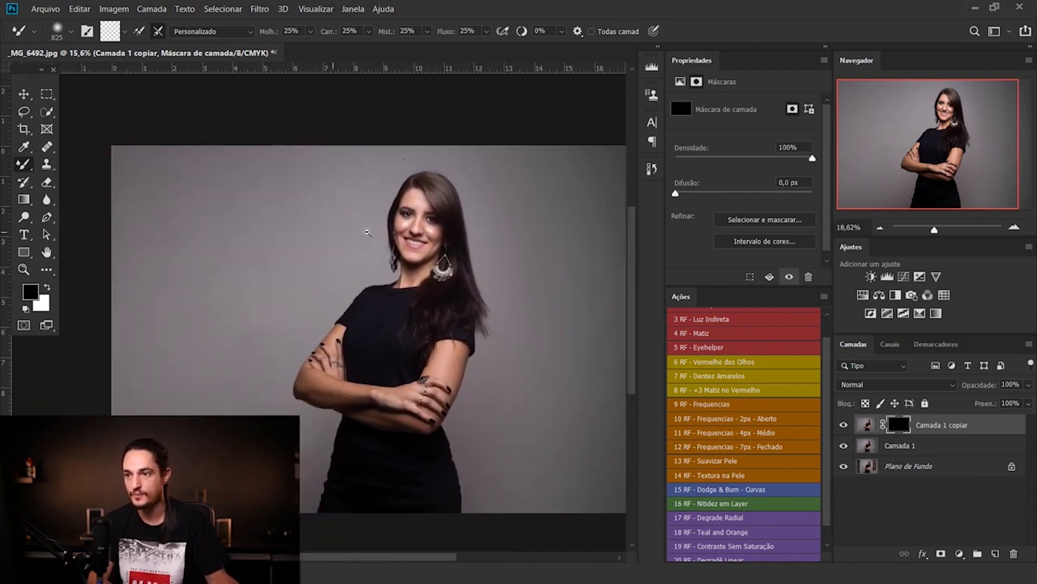
{"action": "scroll", "coordinate": [410, 238], "scroll_direction": "up", "scroll_amount": 5}
Step: Switch to the plain Brush tool with white foreground at 50% flow
{"action": "scroll", "coordinate": [378, 307], "scroll_direction": "down", "scroll_amount": 2}
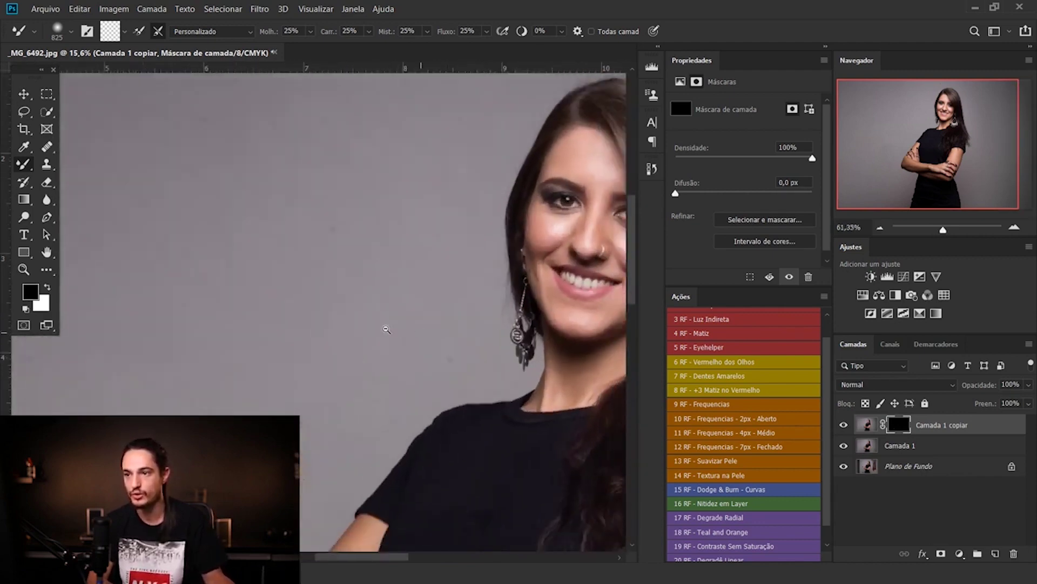
{"action": "scroll", "coordinate": [378, 313], "scroll_direction": "down", "scroll_amount": 2}
{"action": "scroll", "coordinate": [356, 335], "scroll_direction": "down", "scroll_amount": 2}
{"action": "left_click_drag", "start_coordinate": [352, 343], "coordinate": [342, 319]}
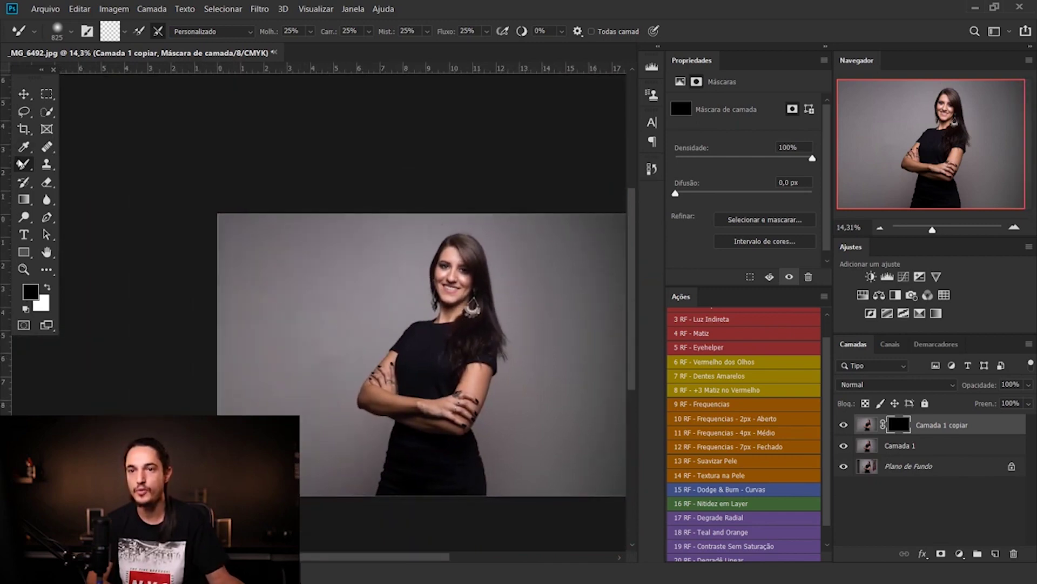
{"action": "right_click", "coordinate": [23, 166]}
{"action": "left_click", "coordinate": [81, 162]}
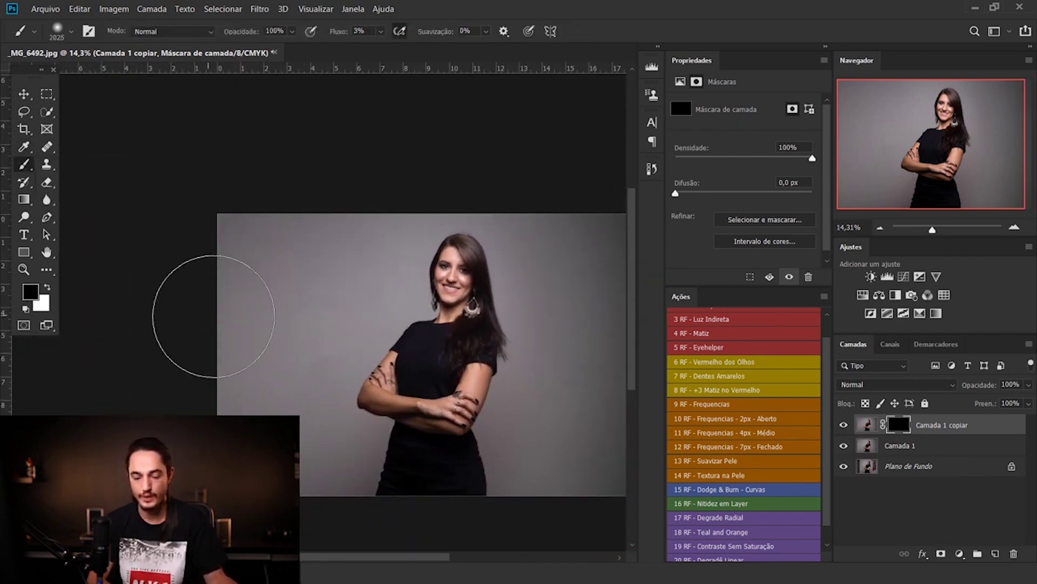
{"action": "type", "text": "x50"}
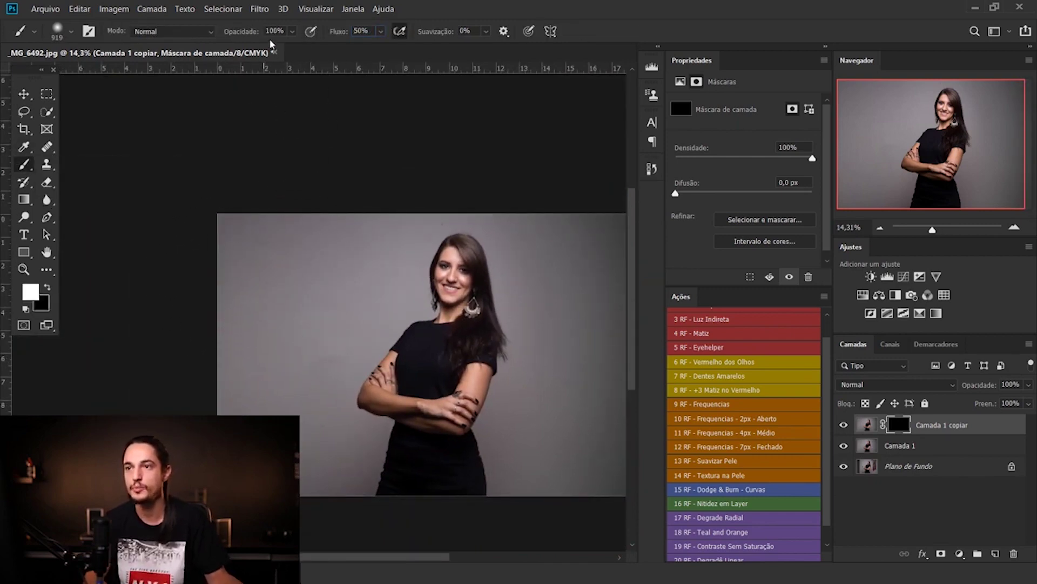
Step: With a 277-pixel brush, paint white on the mask over the woman's arm and figure
{"action": "left_click", "coordinate": [372, 323], "text": "ctrl"}
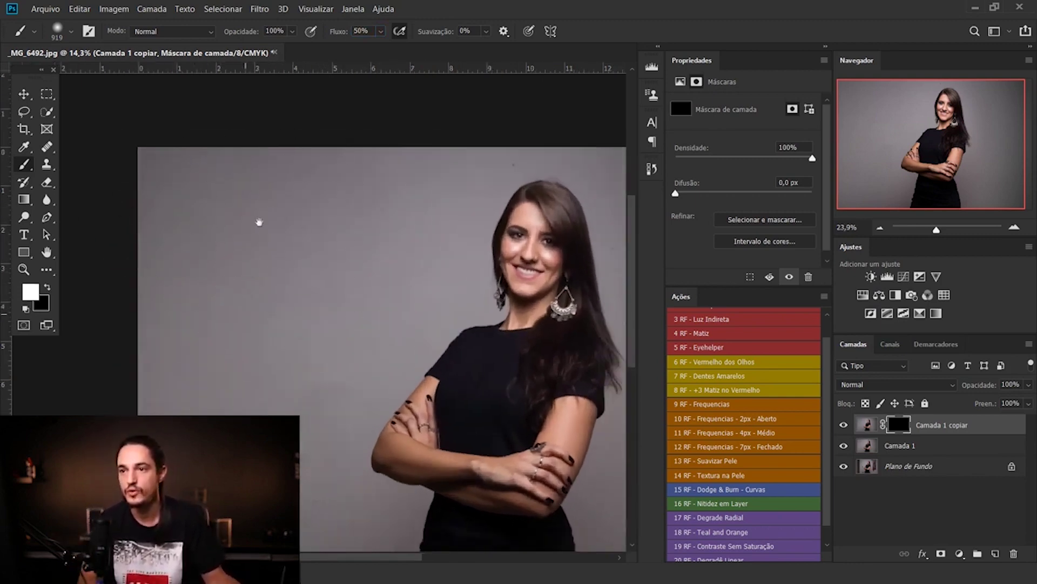
{"action": "left_click_drag", "start_coordinate": [259, 221], "coordinate": [279, 111]}
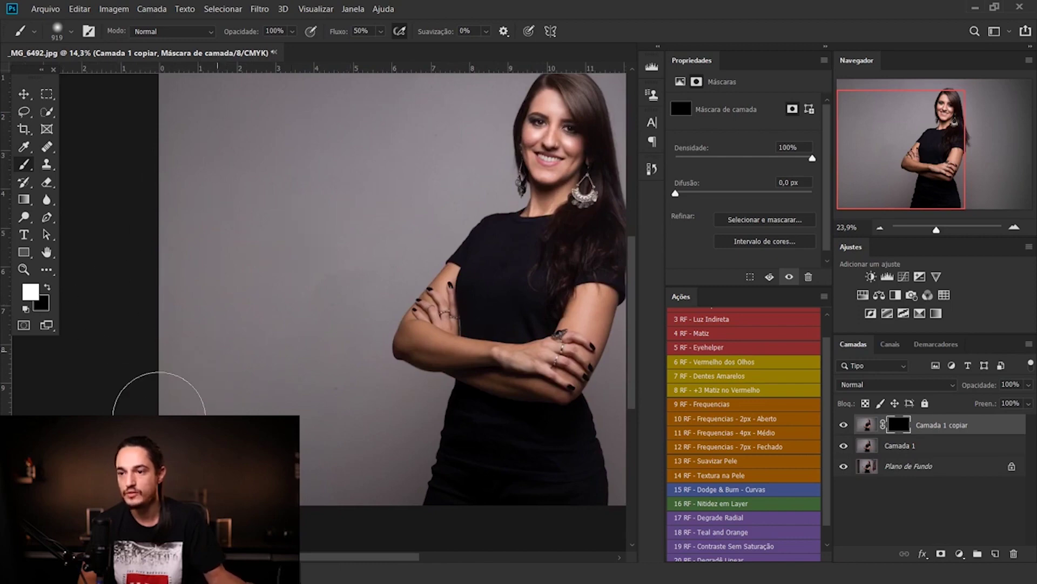
{"action": "left_click_drag", "start_coordinate": [270, 397], "coordinate": [231, 389]}
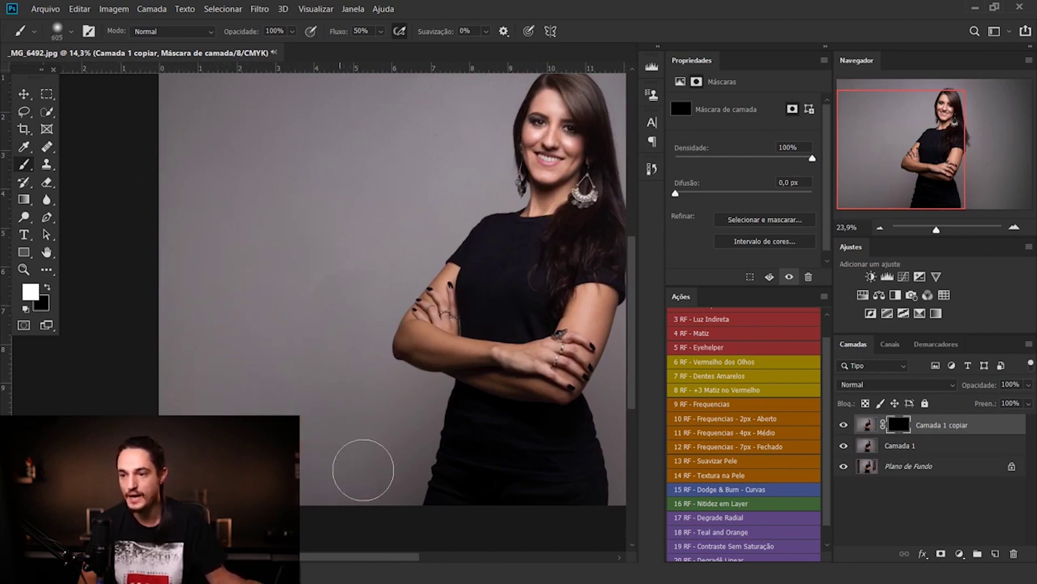
{"action": "left_click_drag", "start_coordinate": [442, 419], "coordinate": [428, 424]}
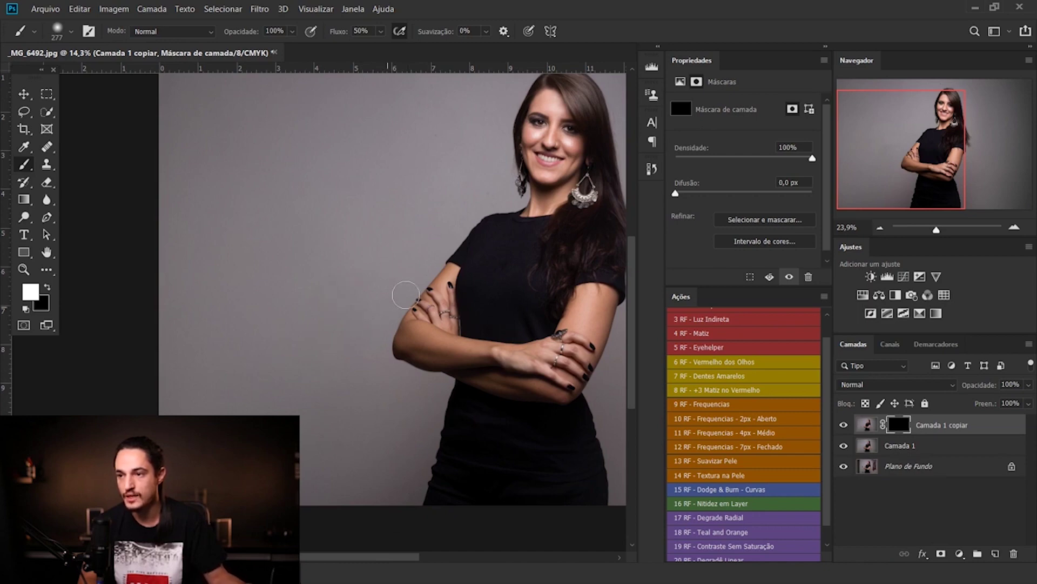
{"action": "left_click_drag", "start_coordinate": [406, 294], "coordinate": [262, 373]}
{"action": "left_click_drag", "start_coordinate": [333, 409], "coordinate": [360, 412]}
{"action": "key", "text": "x"}
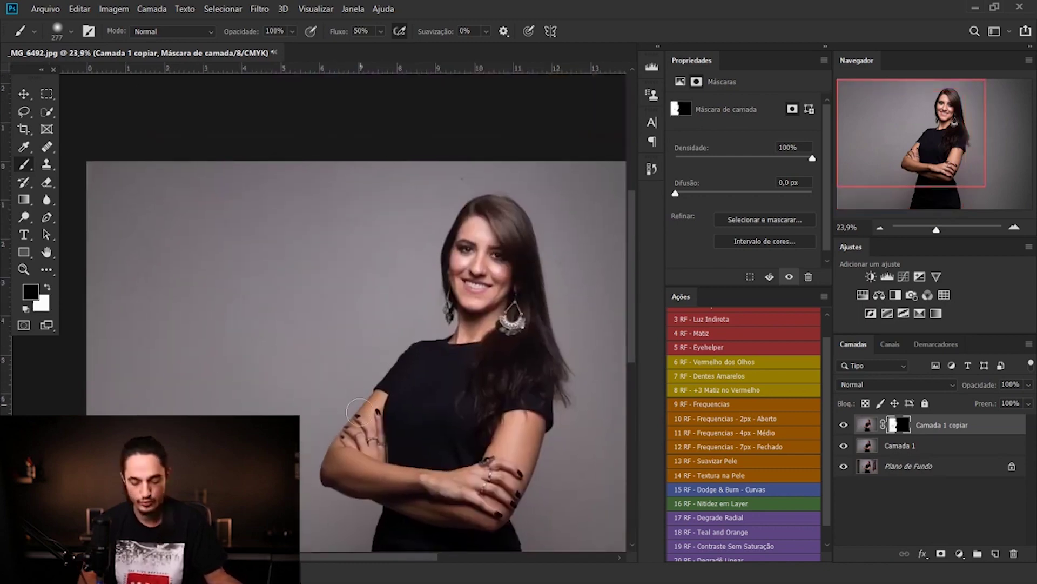
{"action": "key", "text": "x"}
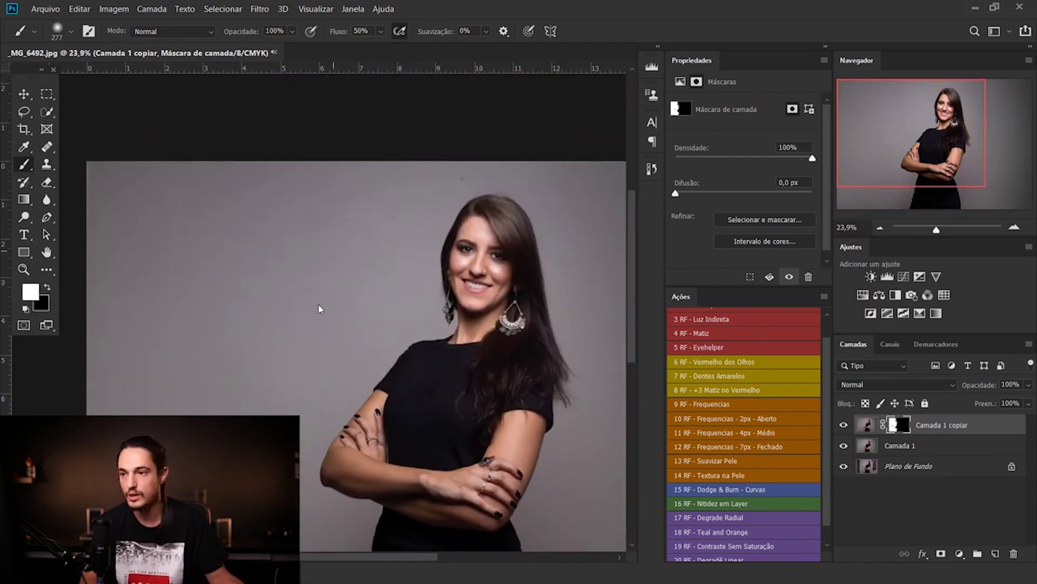
Step: Paint her face and hair white on the mask, shrinking the brush to 84 for hair edges
{"action": "left_click_drag", "start_coordinate": [373, 254], "coordinate": [422, 254]}
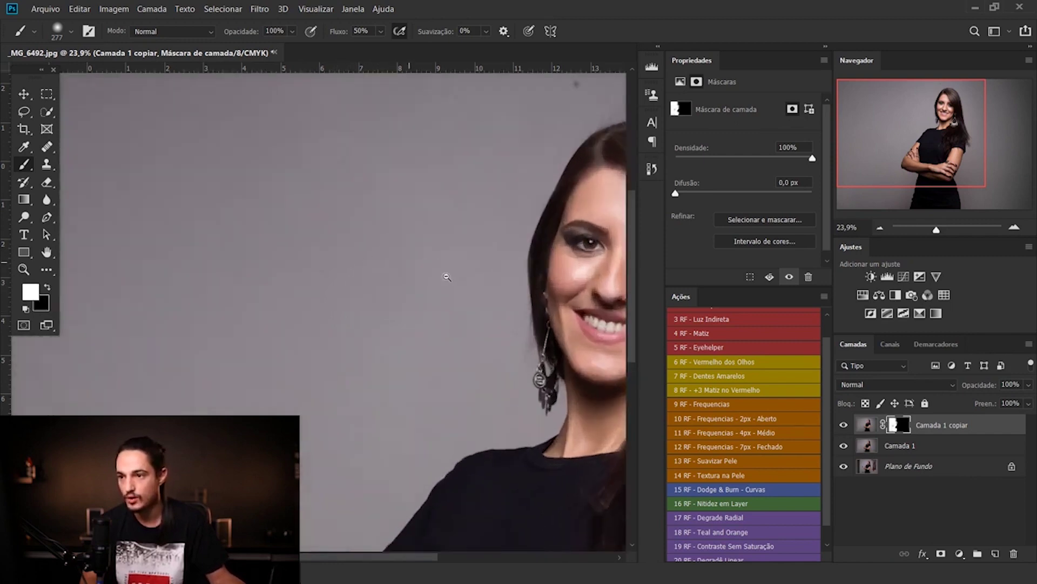
{"action": "mouse_move", "coordinate": [340, 193]}
{"action": "left_mouse_down"}
{"action": "mouse_move", "coordinate": [187, 324]}
{"action": "mouse_move", "coordinate": [198, 328]}
{"action": "left_mouse_up"}
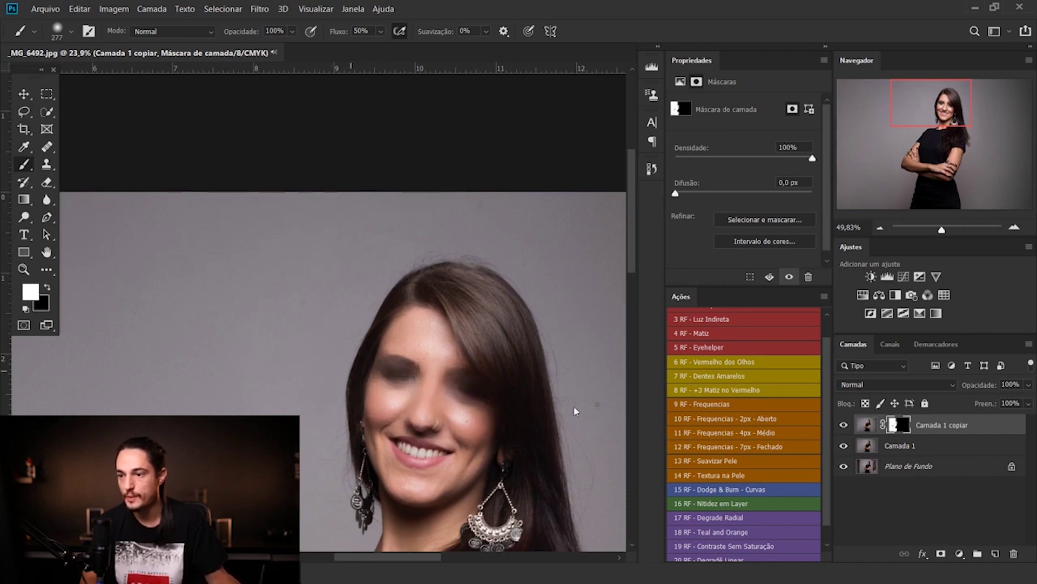
{"action": "mouse_move", "coordinate": [355, 258]}
{"action": "left_mouse_down"}
{"action": "mouse_move", "coordinate": [514, 348]}
{"action": "mouse_move", "coordinate": [391, 439]}
{"action": "left_mouse_up"}
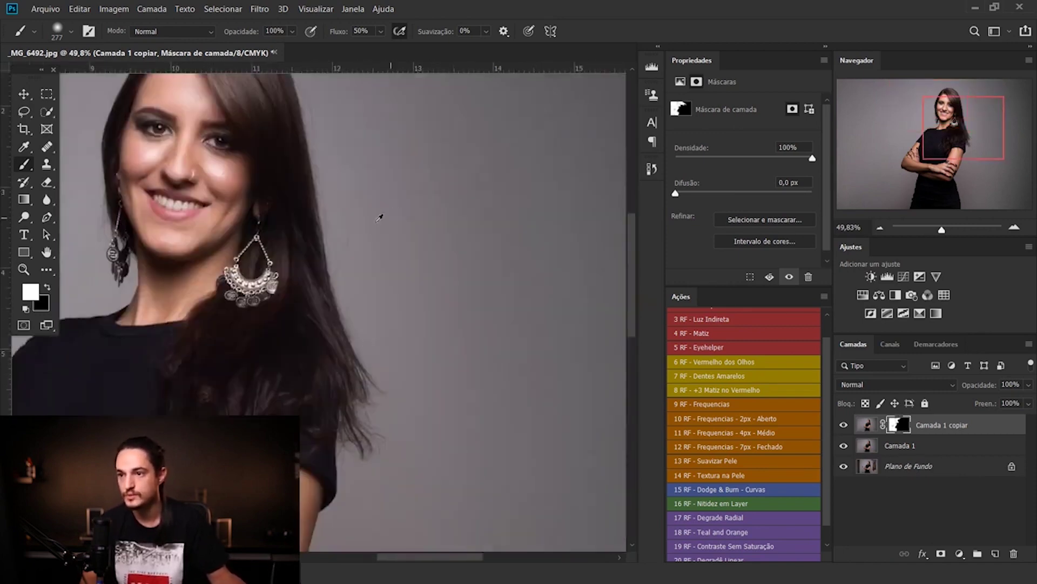
{"action": "right_click", "coordinate": [382, 216], "text": "alt"}
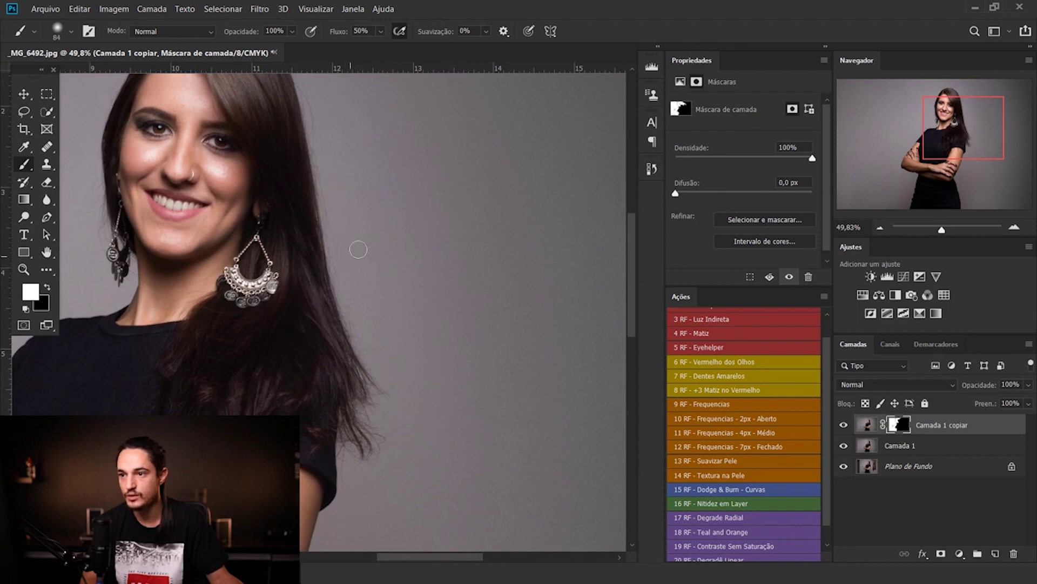
{"action": "scroll", "coordinate": [403, 199], "scroll_direction": "down", "scroll_amount": 3}
{"action": "scroll", "coordinate": [354, 251], "scroll_direction": "down", "scroll_amount": 3}
{"action": "key", "text": "v"}
{"action": "key", "text": "alt+bracketleft"}
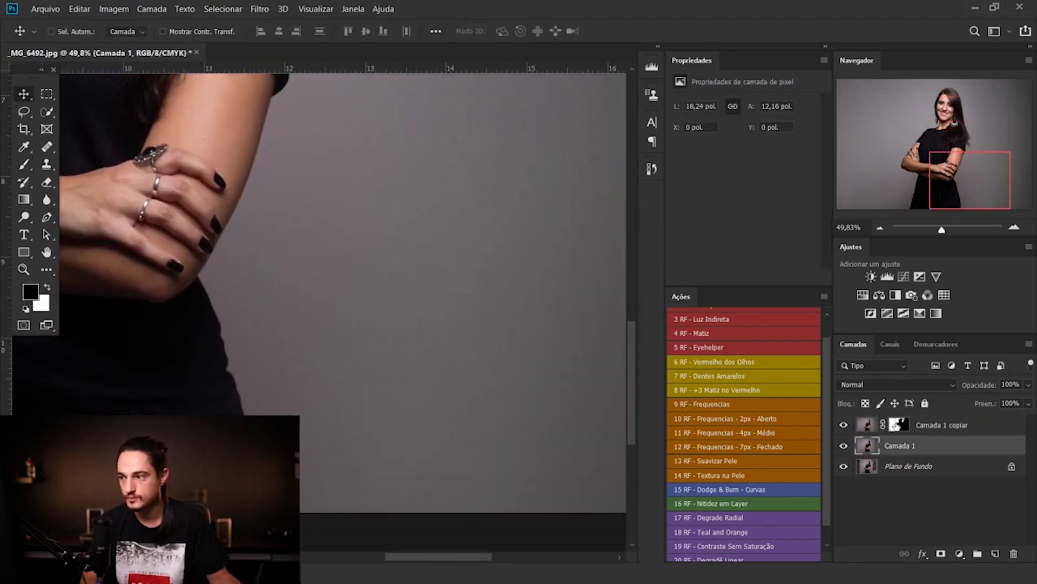
{"action": "key", "text": "alt+bracketright"}
{"action": "key", "text": "b"}
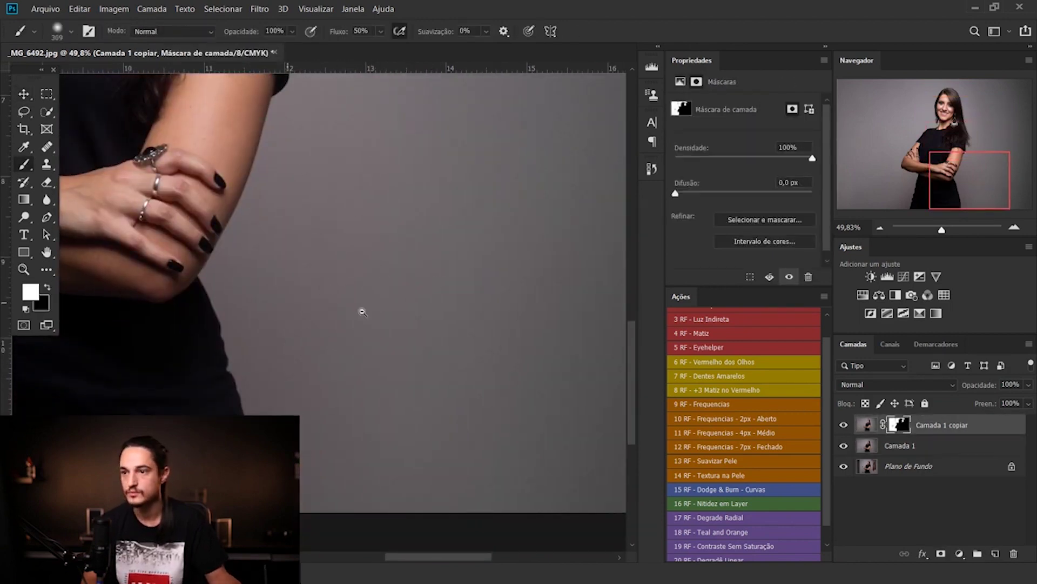
{"action": "scroll", "coordinate": [389, 316], "scroll_direction": "down", "scroll_amount": 3}
{"action": "scroll", "coordinate": [514, 326], "scroll_direction": "down", "scroll_amount": 2}
{"action": "scroll", "coordinate": [357, 308], "scroll_direction": "down", "scroll_amount": 3}
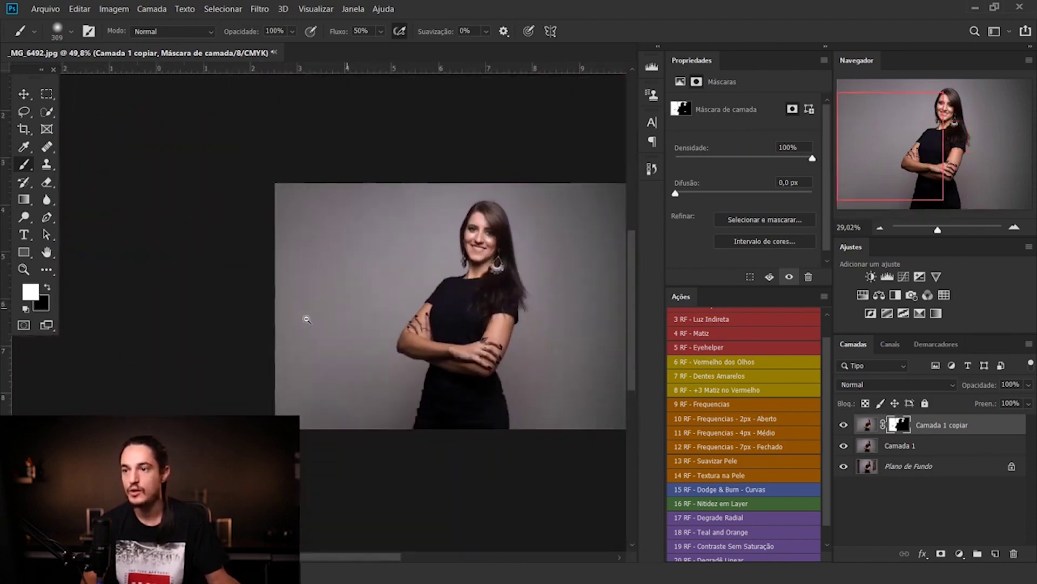
{"action": "key", "text": "ctrl+e"}
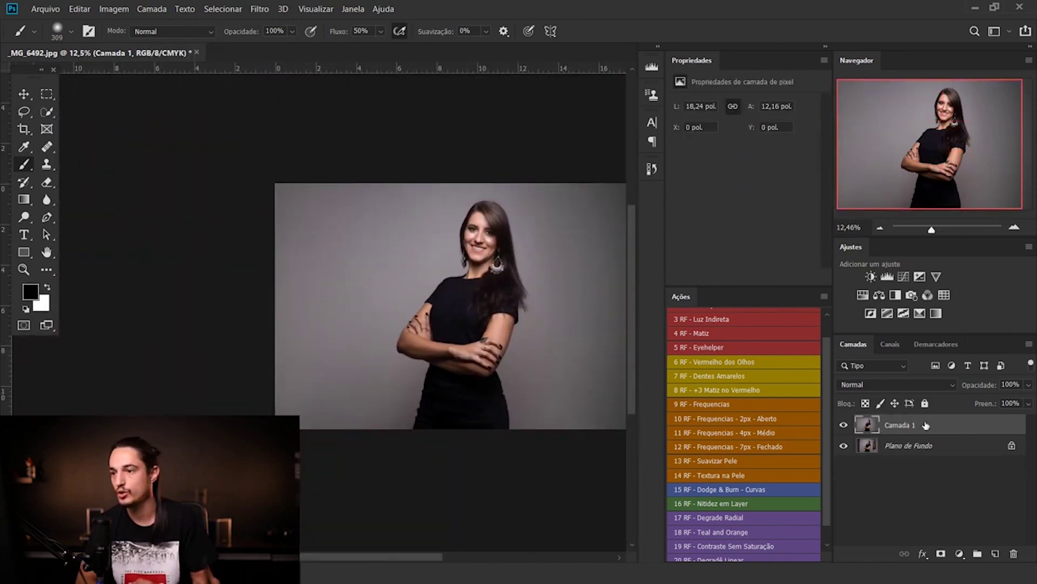
{"action": "scroll", "coordinate": [290, 231], "scroll_direction": "up", "scroll_amount": 1}
{"action": "scroll", "coordinate": [378, 237], "scroll_direction": "up", "scroll_amount": 2}
{"action": "scroll", "coordinate": [575, 250], "scroll_direction": "up", "scroll_amount": 1}
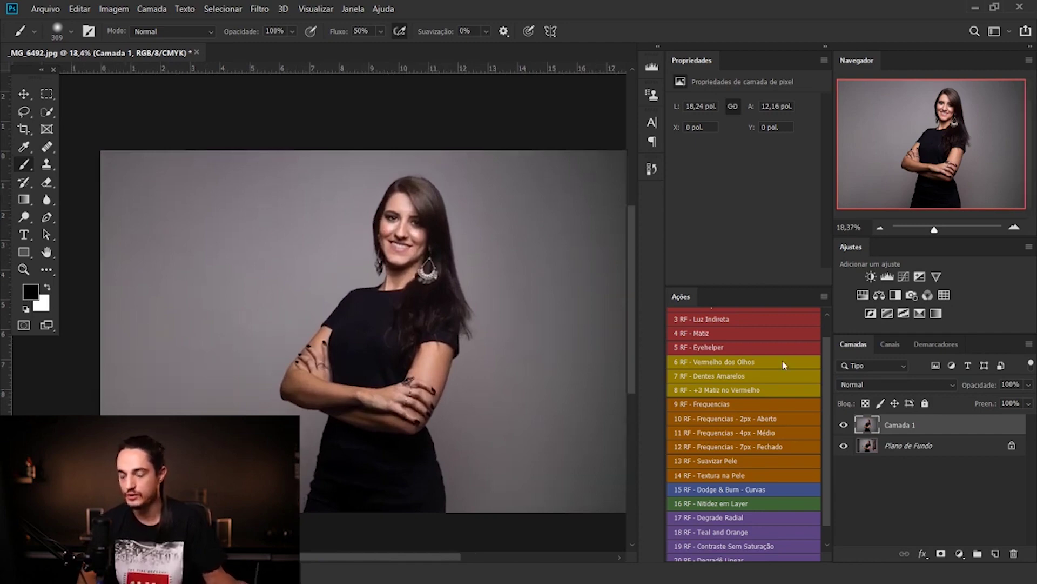
{"action": "left_click", "coordinate": [539, 319], "text": "alt"}
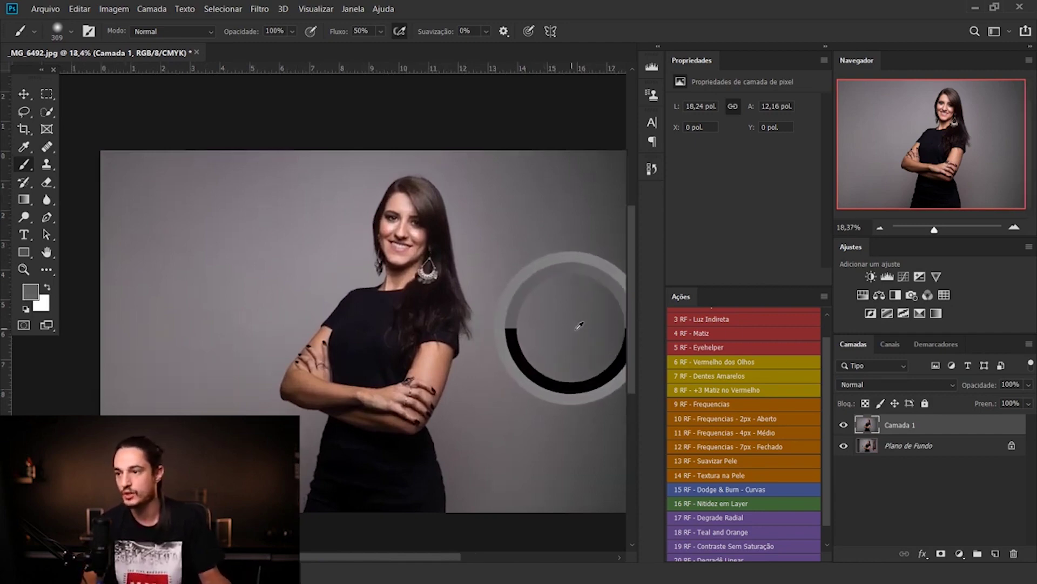
{"action": "left_click_drag", "start_coordinate": [243, 238], "coordinate": [319, 238]}
{"action": "type", "text": "3"}
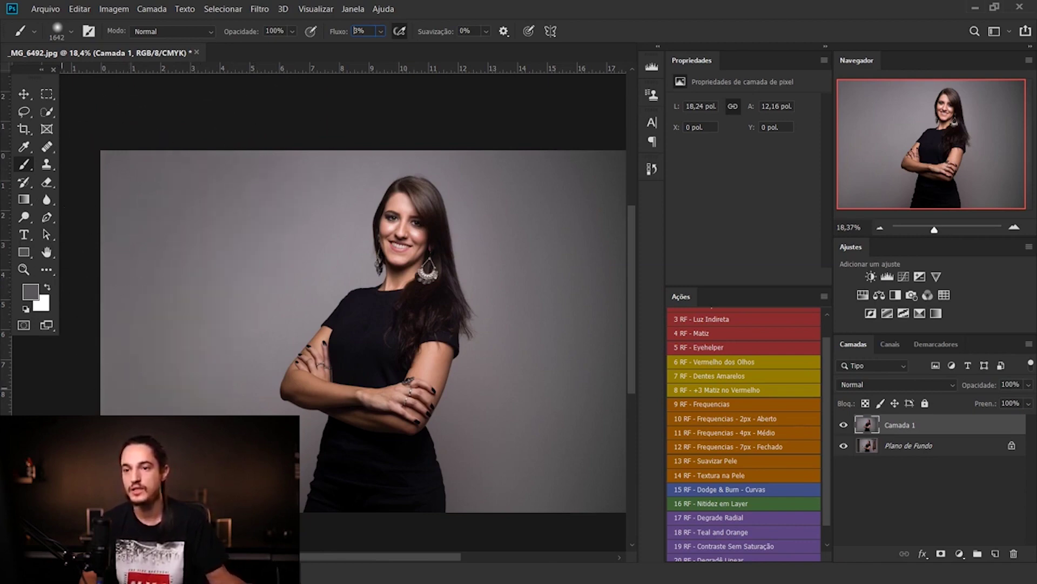
{"action": "key", "text": "Return"}
{"action": "scroll", "coordinate": [326, 292], "scroll_direction": "down", "scroll_amount": 3}
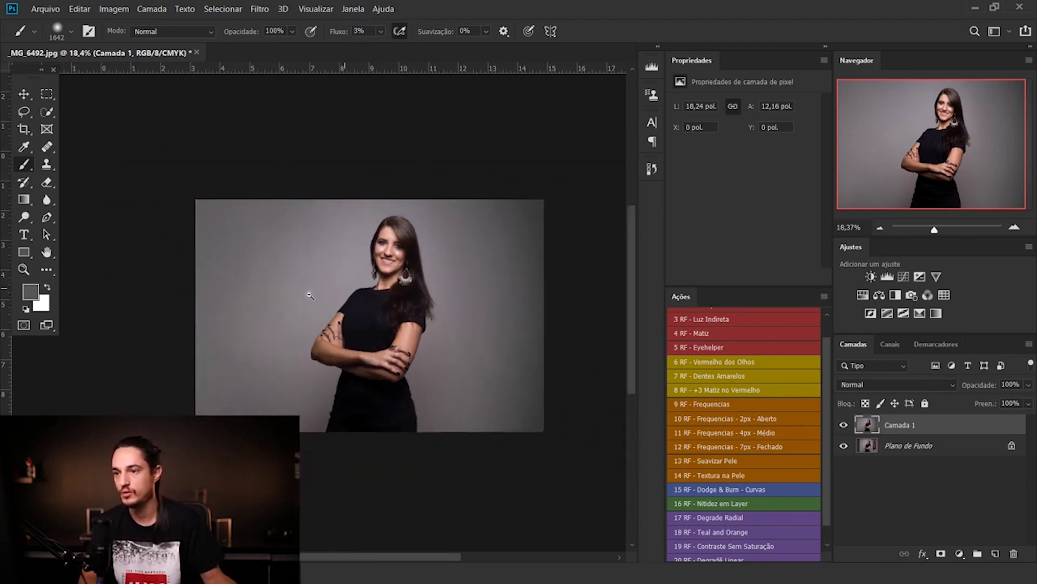
{"action": "key", "text": "d"}
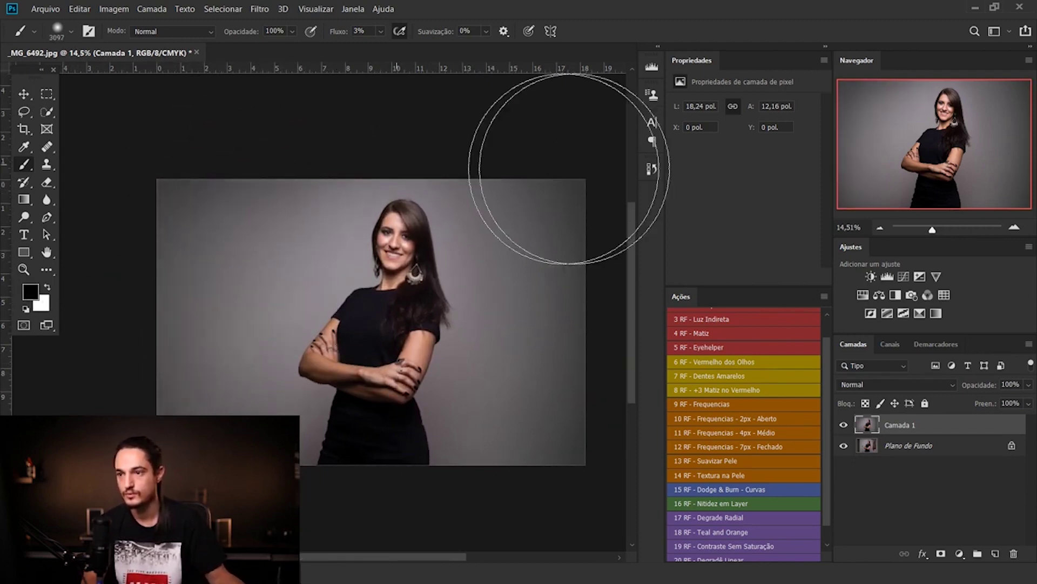
{"action": "scroll", "coordinate": [594, 335], "scroll_direction": "down", "scroll_amount": 2}
{"action": "scroll", "coordinate": [566, 331], "scroll_direction": "up", "scroll_amount": 3}
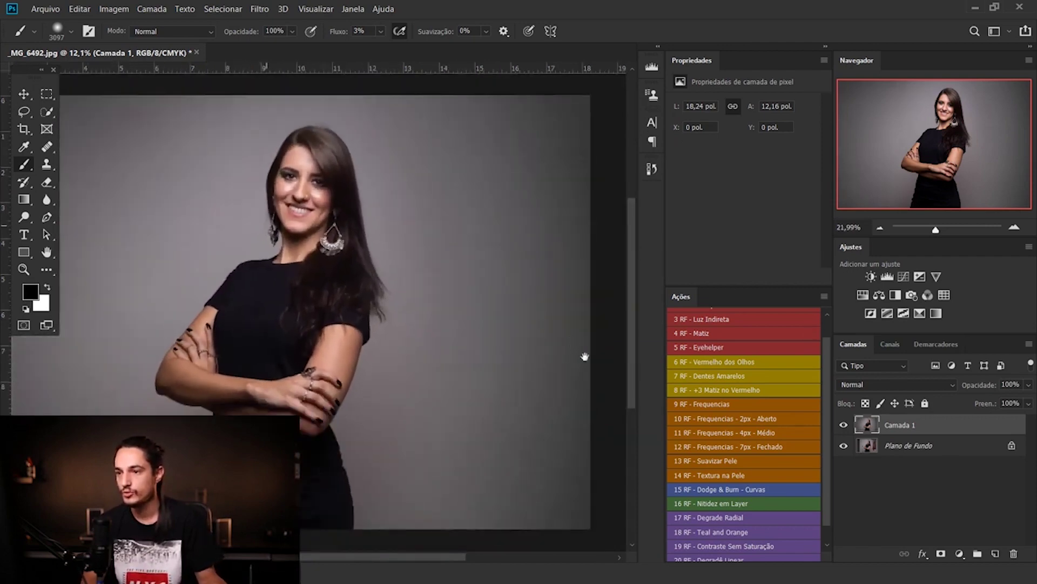
{"action": "left_click", "coordinate": [844, 425]}
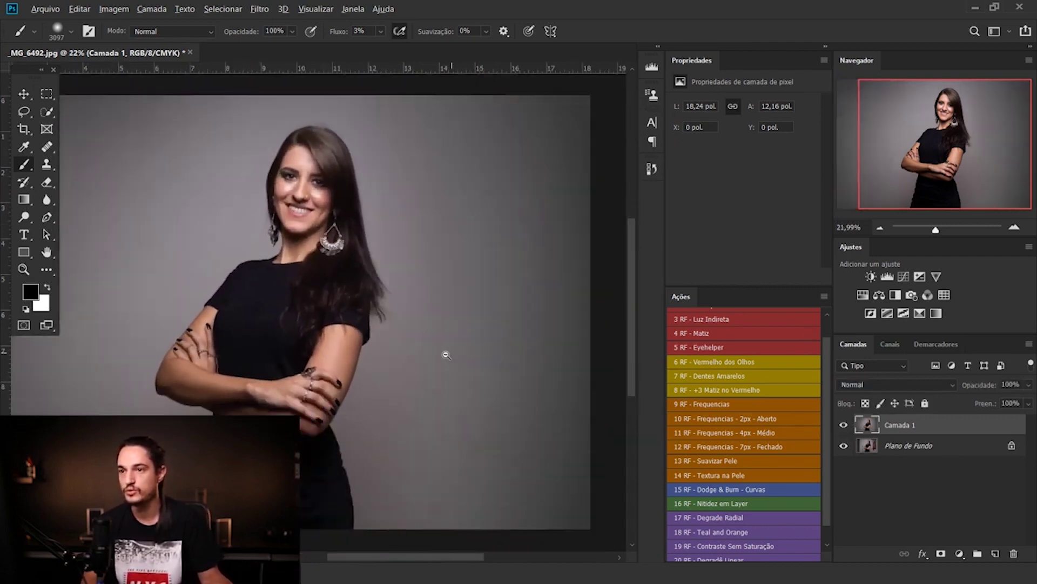
{"action": "scroll", "coordinate": [446, 355], "scroll_direction": "down", "scroll_amount": 2}
{"action": "left_click", "coordinate": [843, 426]}
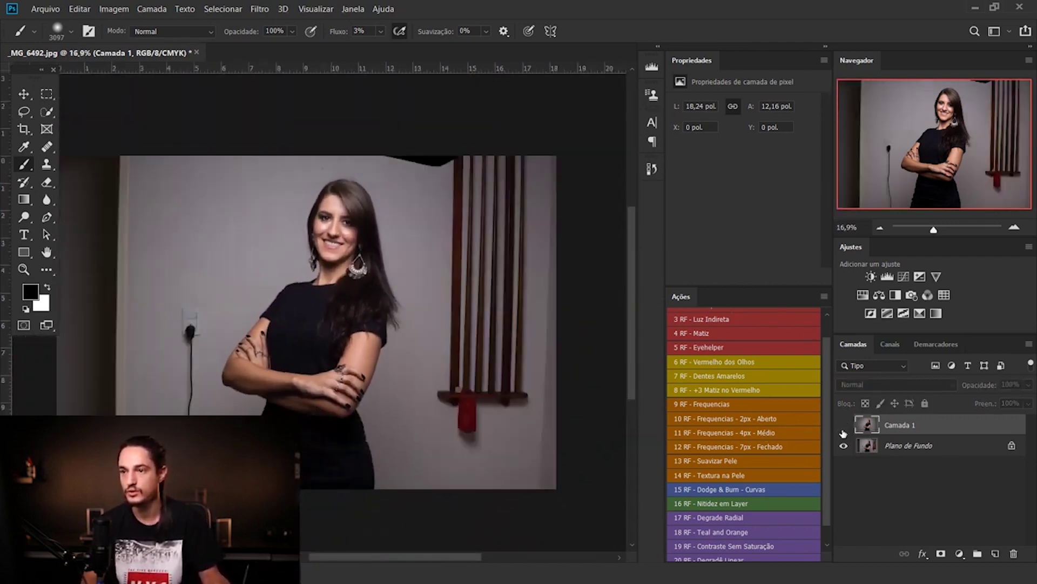
{"action": "left_click", "coordinate": [842, 425]}
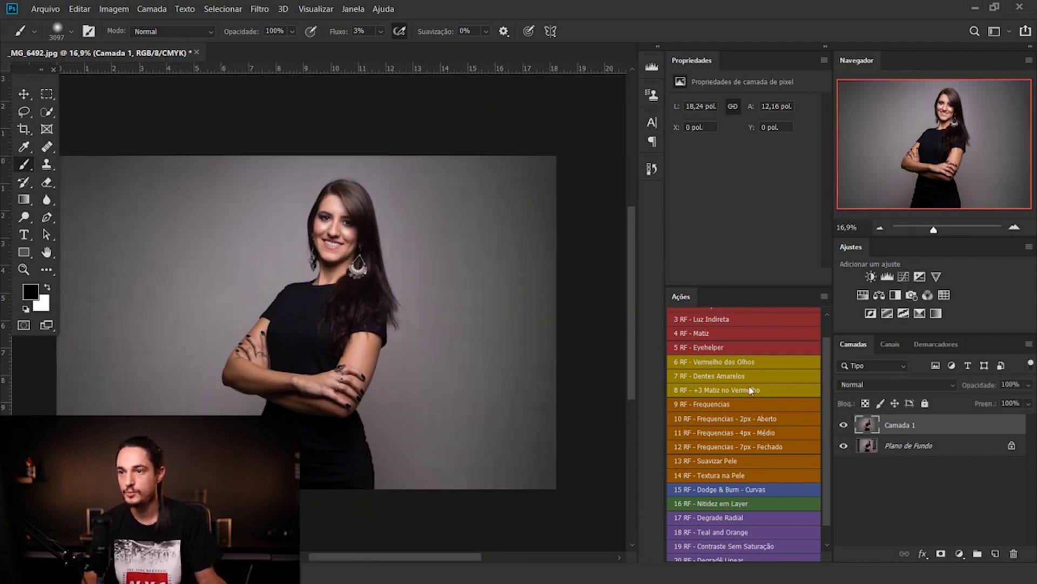
{"action": "left_click", "coordinate": [844, 428]}
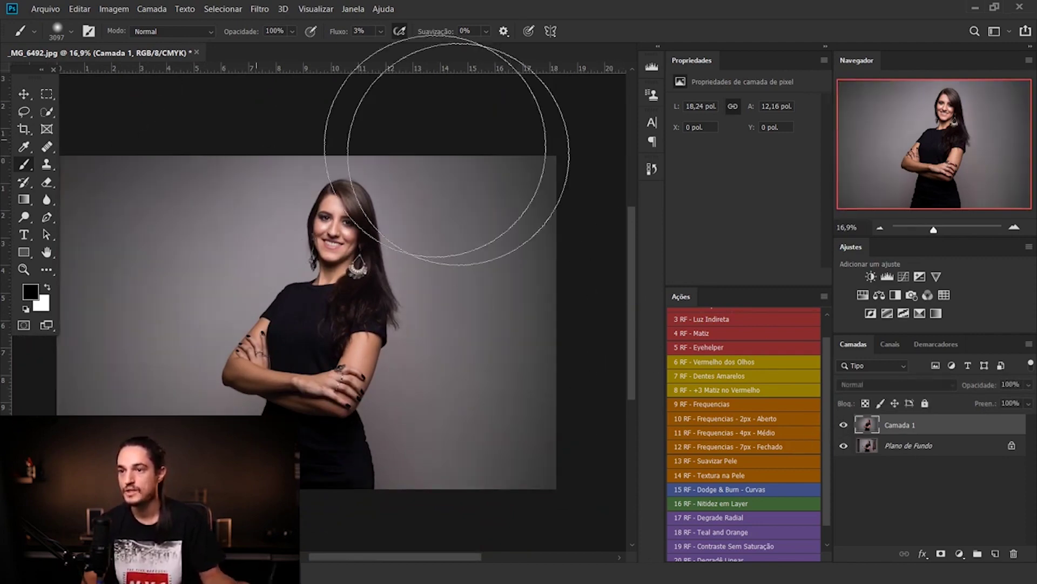
{"action": "scroll", "coordinate": [305, 337], "scroll_direction": "down", "scroll_amount": 2}
{"action": "scroll", "coordinate": [306, 337], "scroll_direction": "up", "scroll_amount": 2}
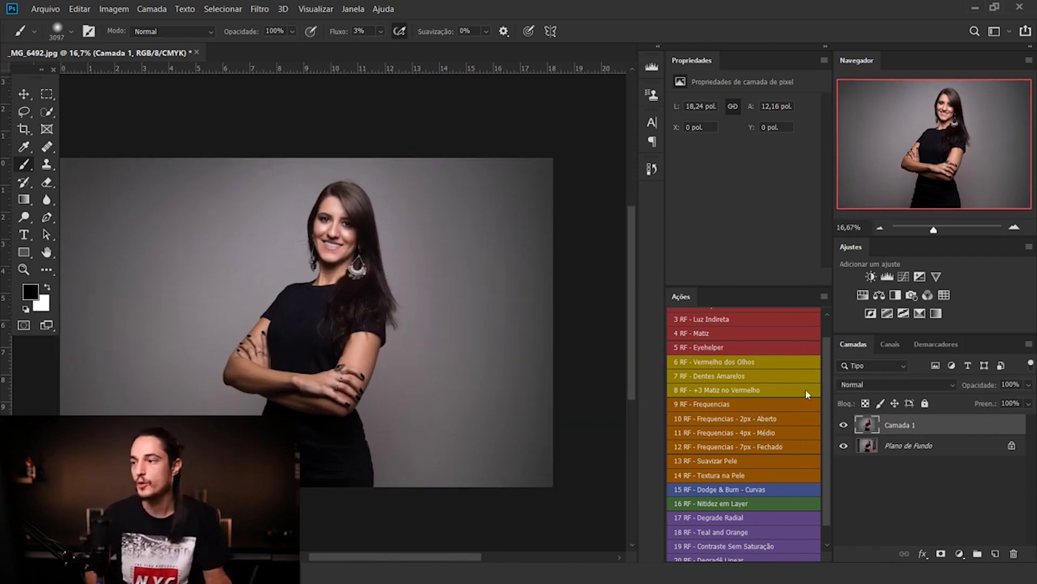
Step: Select the Gradient tool and choose the Foreground to Transparent preset
{"action": "left_click", "coordinate": [24, 200]}
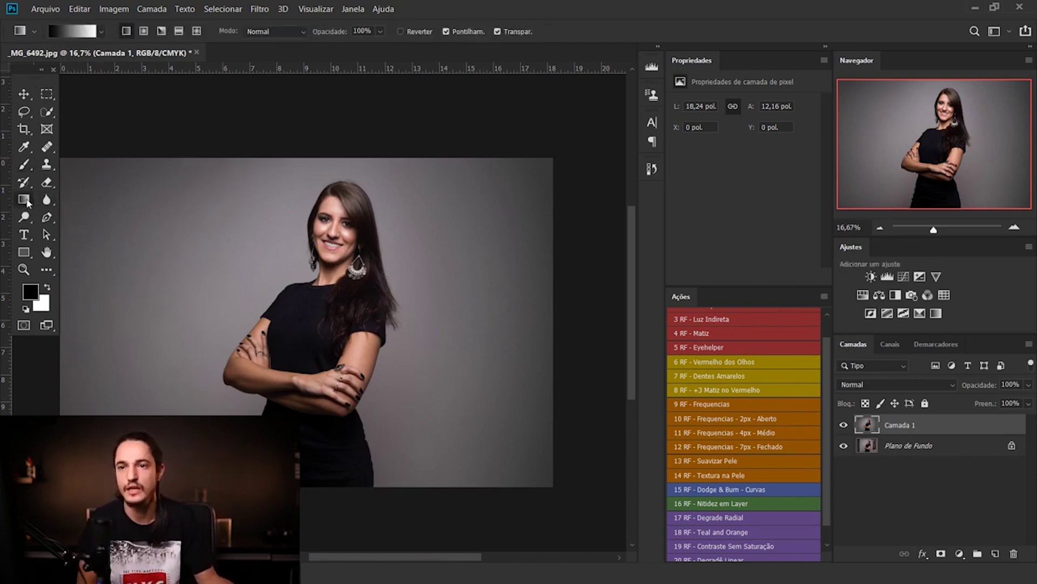
{"action": "right_click", "coordinate": [27, 201]}
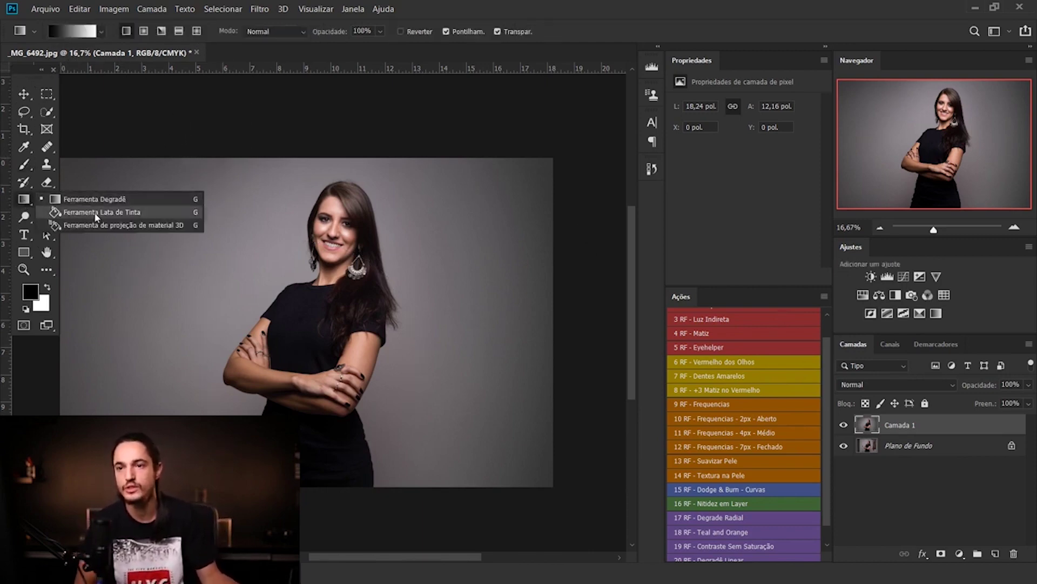
{"action": "left_click", "coordinate": [94, 212]}
{"action": "right_click", "coordinate": [28, 203]}
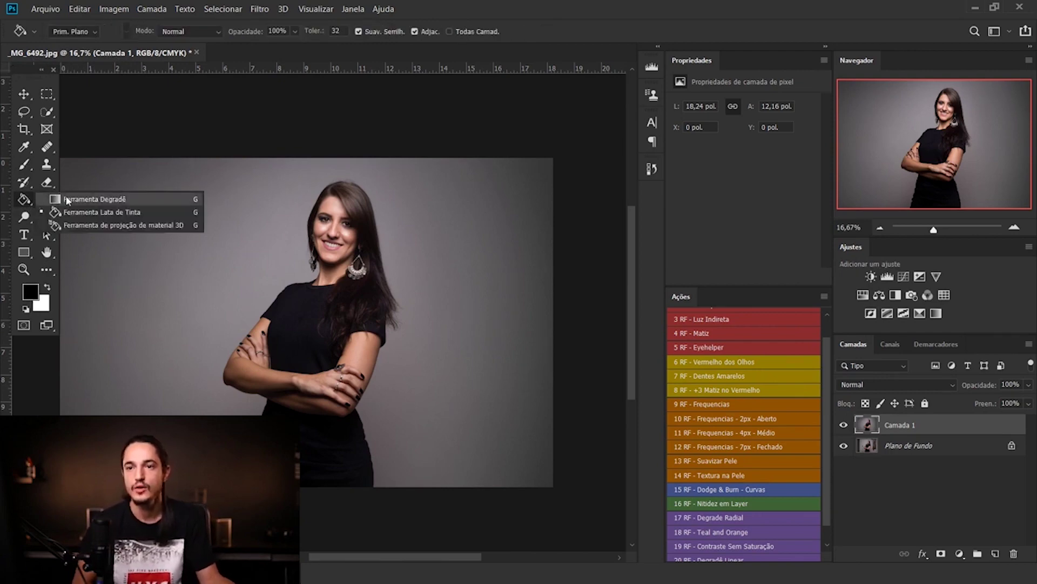
{"action": "left_click", "coordinate": [94, 198]}
{"action": "left_click", "coordinate": [102, 32]}
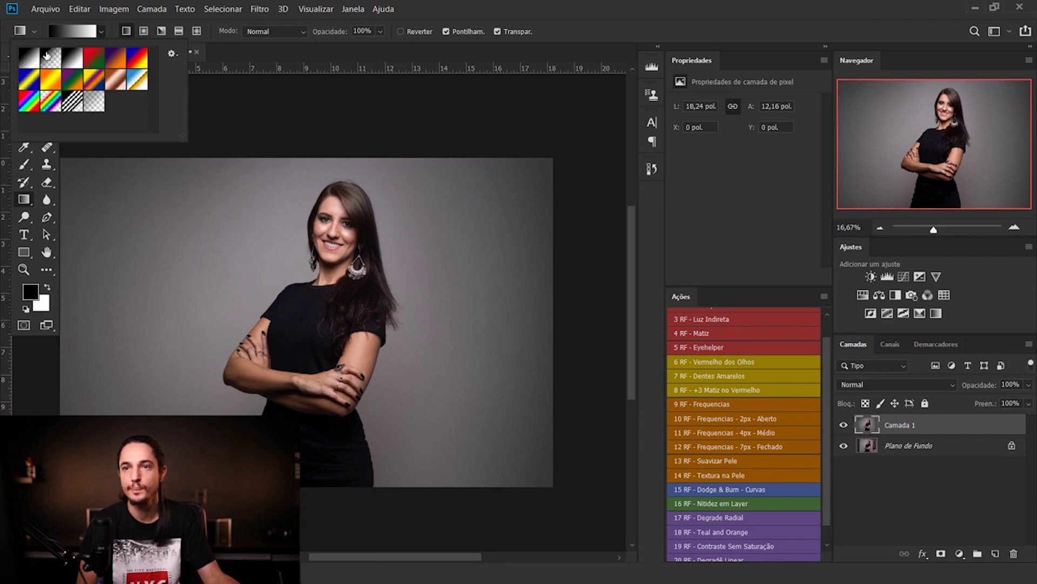
{"action": "left_click", "coordinate": [54, 66]}
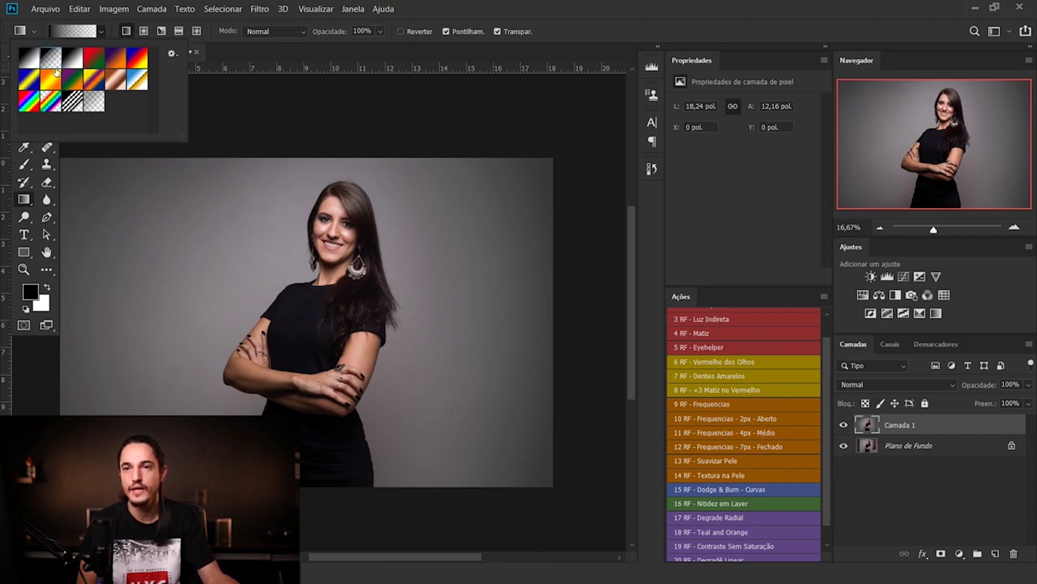
{"action": "key", "text": "Return"}
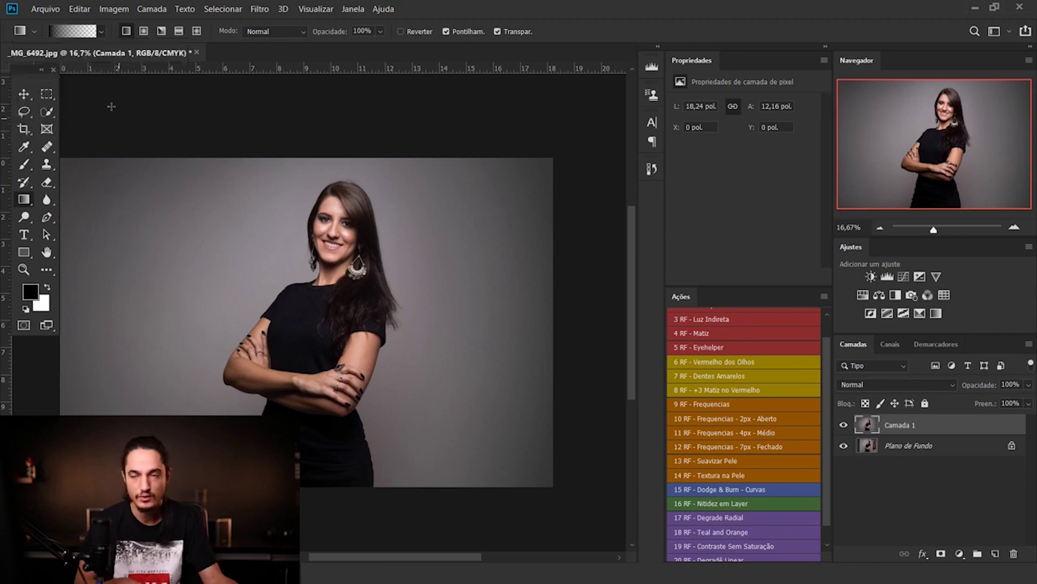
{"action": "left_click", "coordinate": [101, 32]}
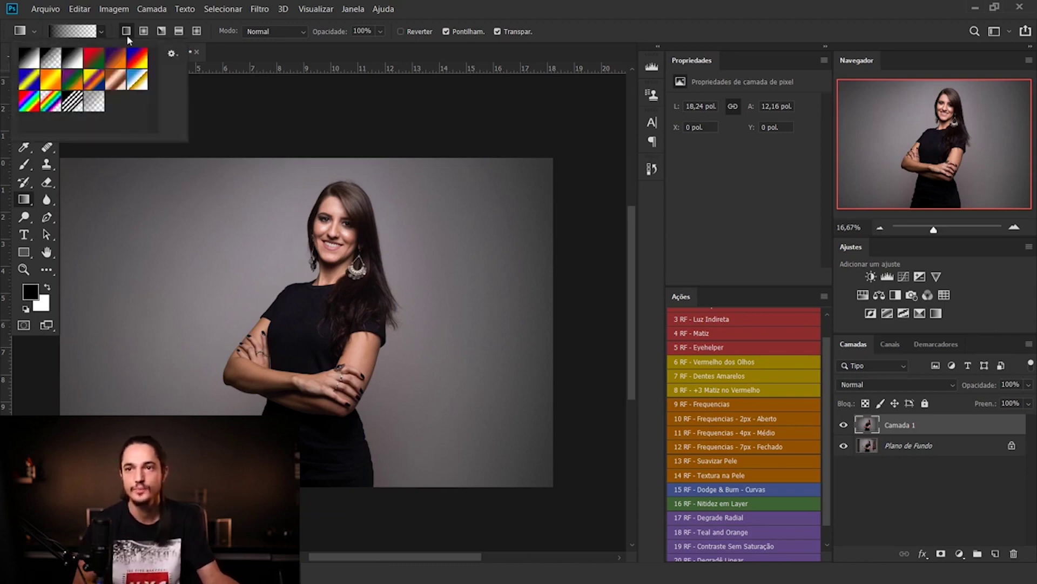
{"action": "left_click", "coordinate": [103, 30]}
{"action": "scroll", "coordinate": [306, 244], "scroll_direction": "down", "scroll_amount": 2}
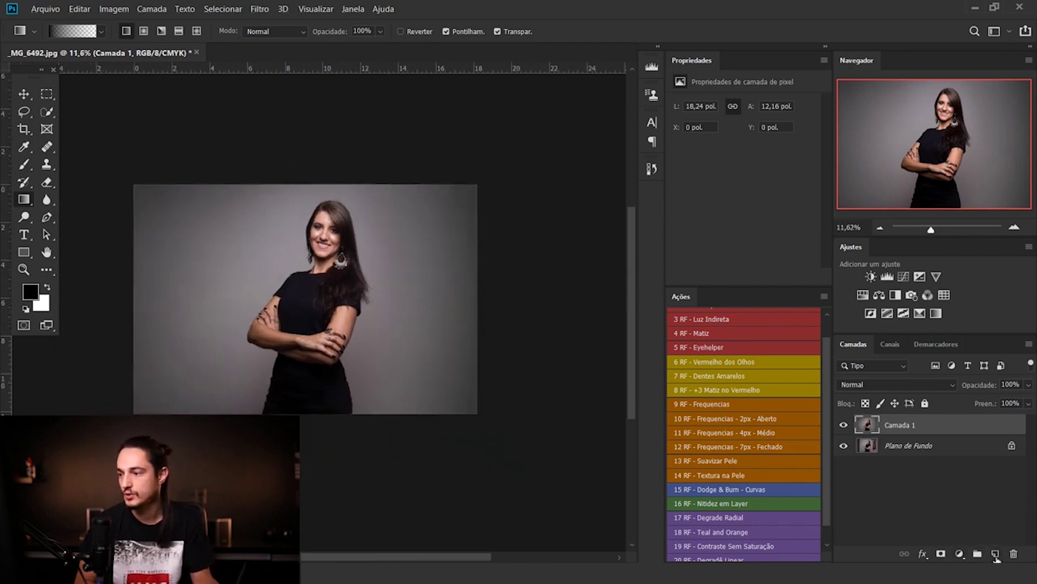
Step: On new layer Camada 2, fade black in from the left and right edges of the photo
{"action": "left_click", "coordinate": [994, 556]}
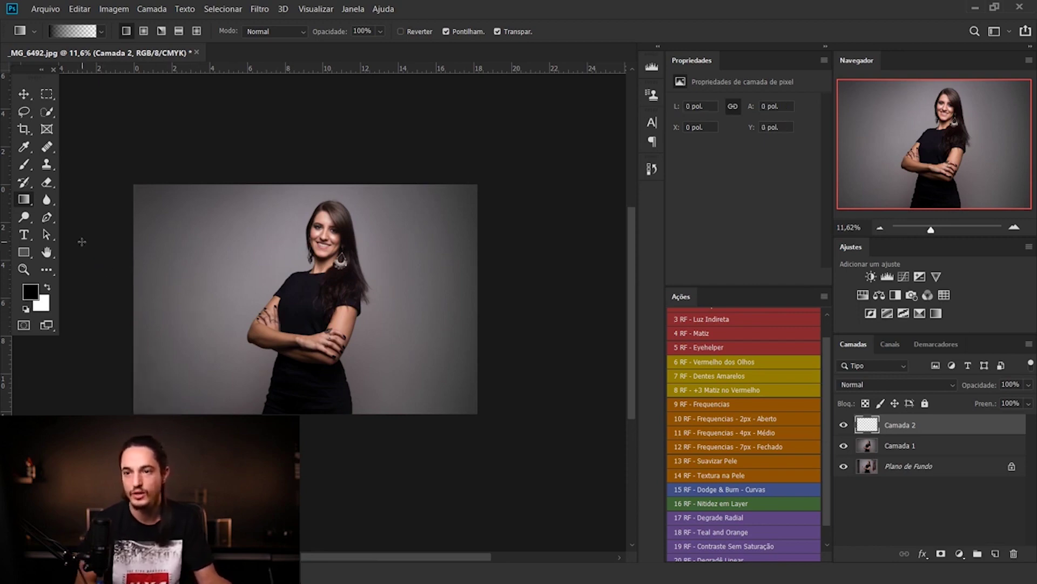
{"action": "left_click_drag", "start_coordinate": [84, 247], "coordinate": [205, 247]}
{"action": "left_click_drag", "start_coordinate": [519, 297], "coordinate": [389, 297]}
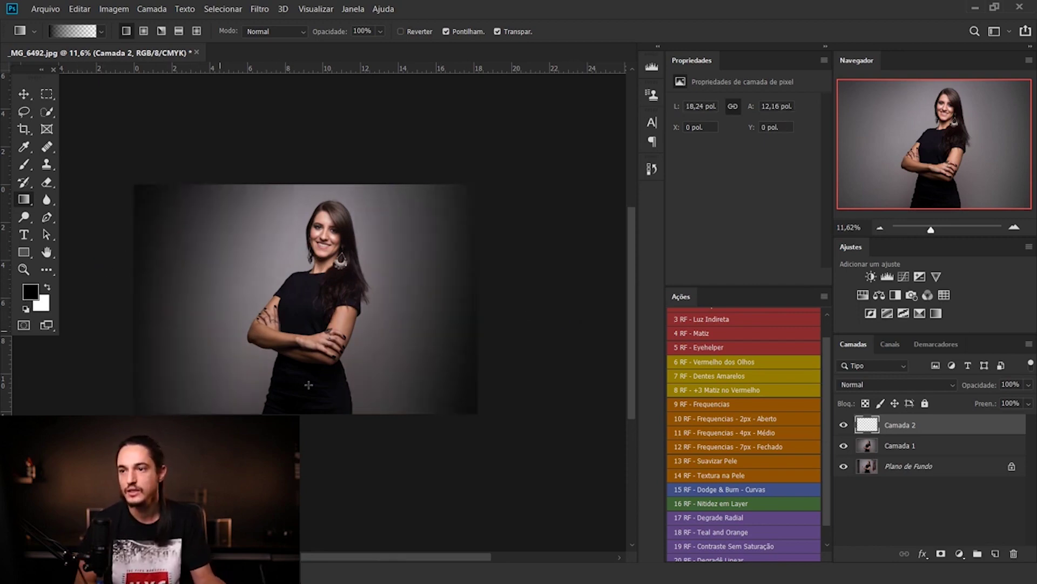
{"action": "left_click", "coordinate": [414, 294], "text": "ctrl"}
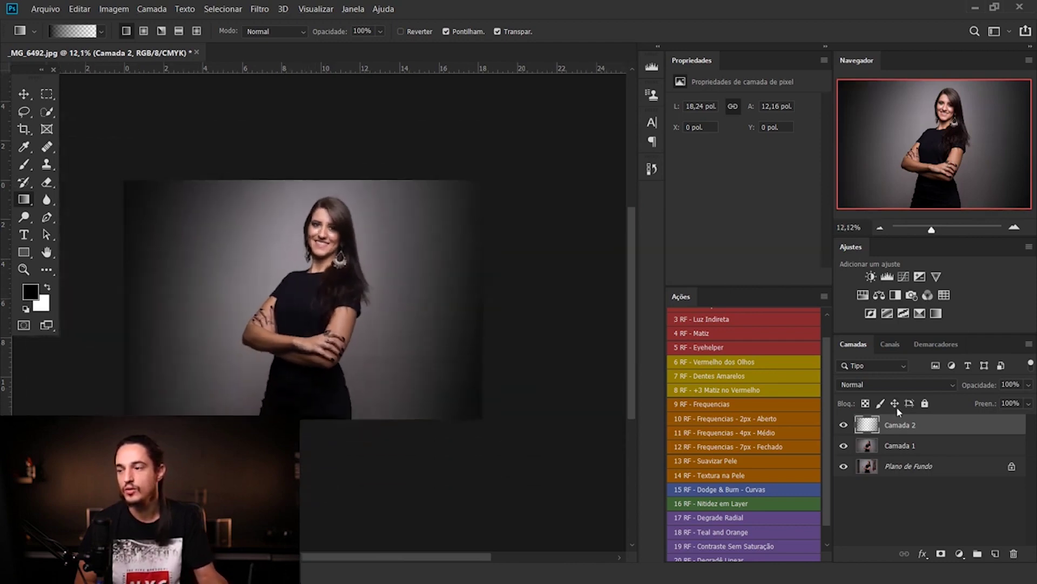
{"action": "left_click", "coordinate": [844, 425]}
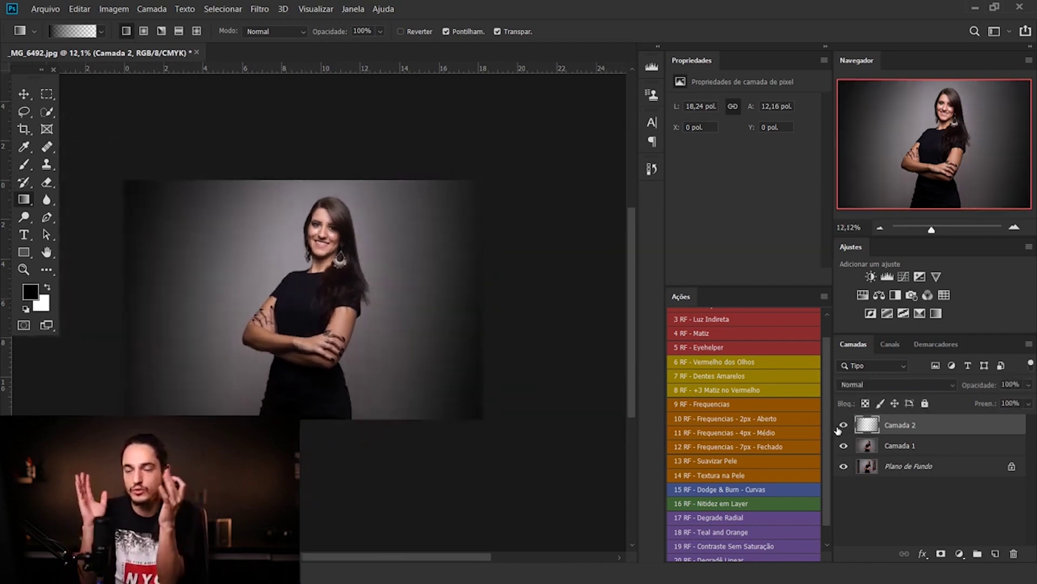
{"action": "scroll", "coordinate": [382, 259], "scroll_direction": "up", "scroll_amount": 1}
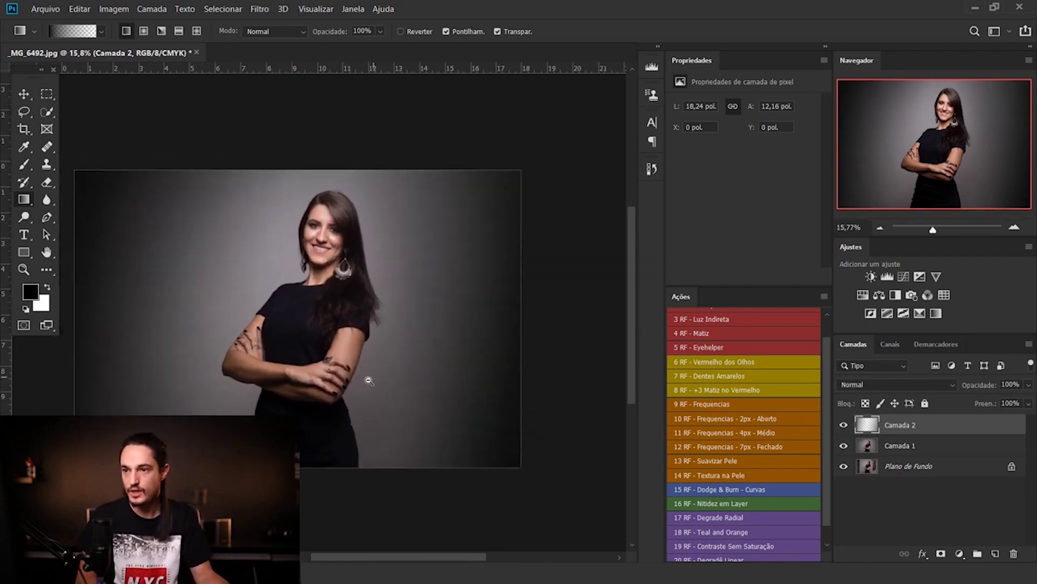
{"action": "scroll", "coordinate": [412, 409], "scroll_direction": "up", "scroll_amount": 1}
{"action": "scroll", "coordinate": [413, 409], "scroll_direction": "down", "scroll_amount": 2}
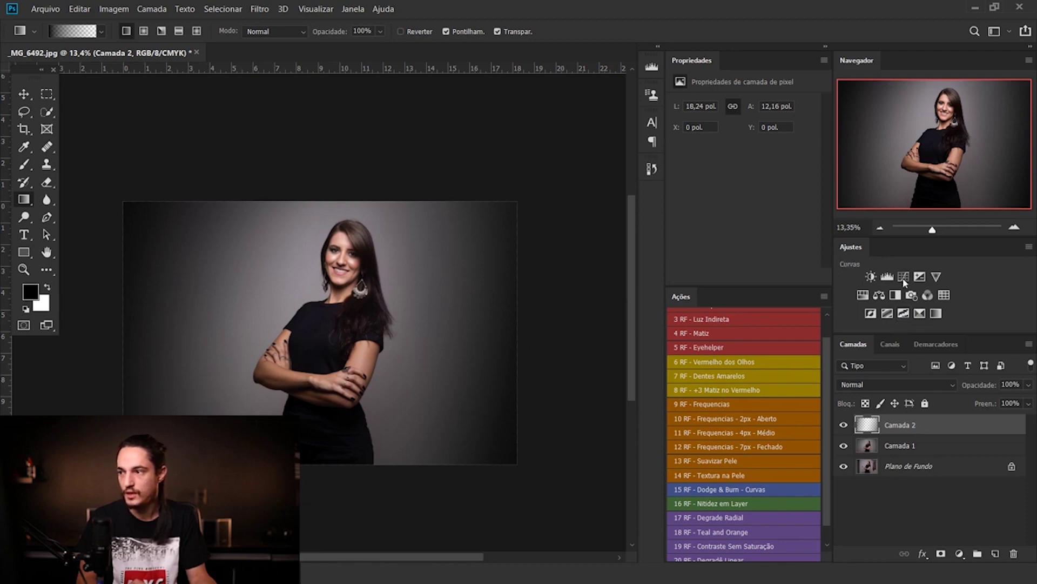
Step: Add a Curvas 1 adjustment layer, raising the Red channel curve and lowering the Blue channel
{"action": "left_click", "coordinate": [903, 278]}
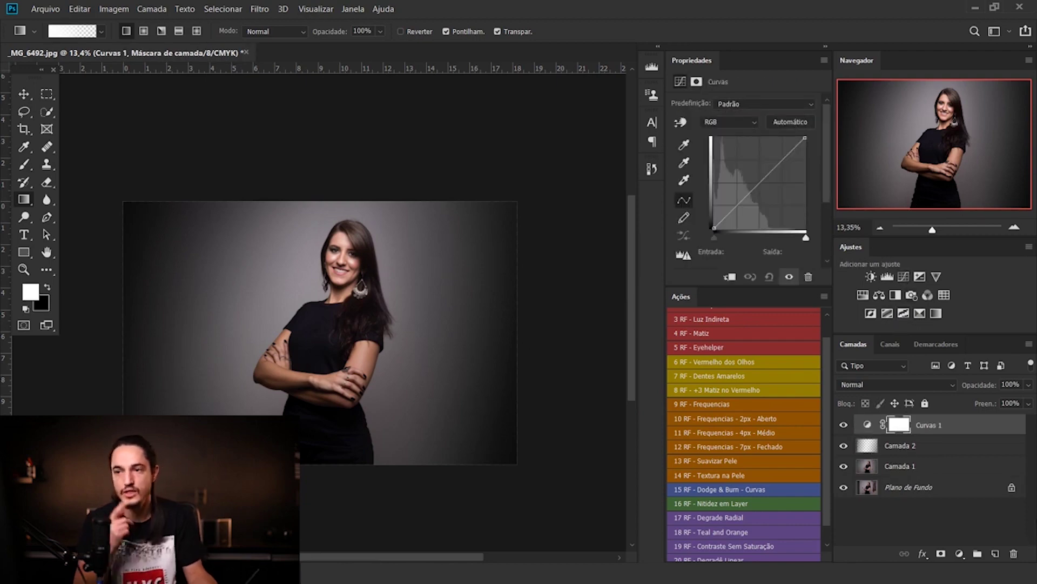
{"action": "left_click", "coordinate": [727, 124]}
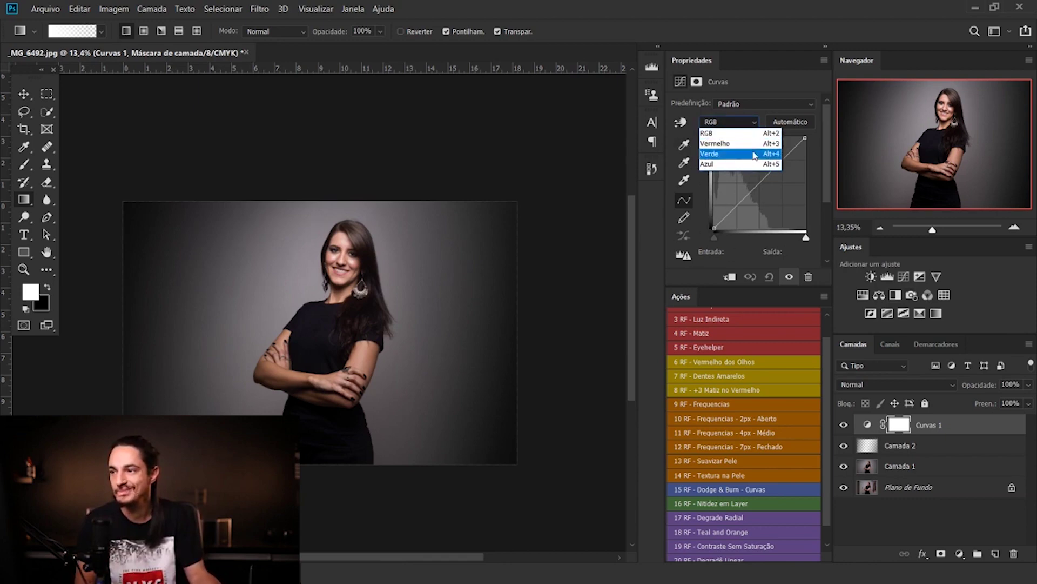
{"action": "left_click", "coordinate": [724, 144]}
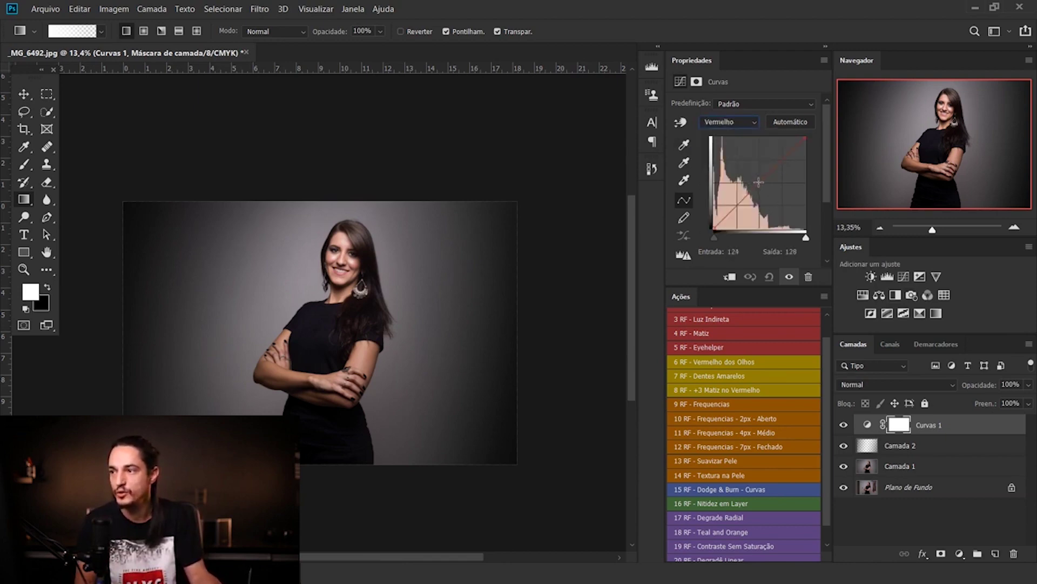
{"action": "left_click_drag", "start_coordinate": [758, 182], "coordinate": [758, 181]}
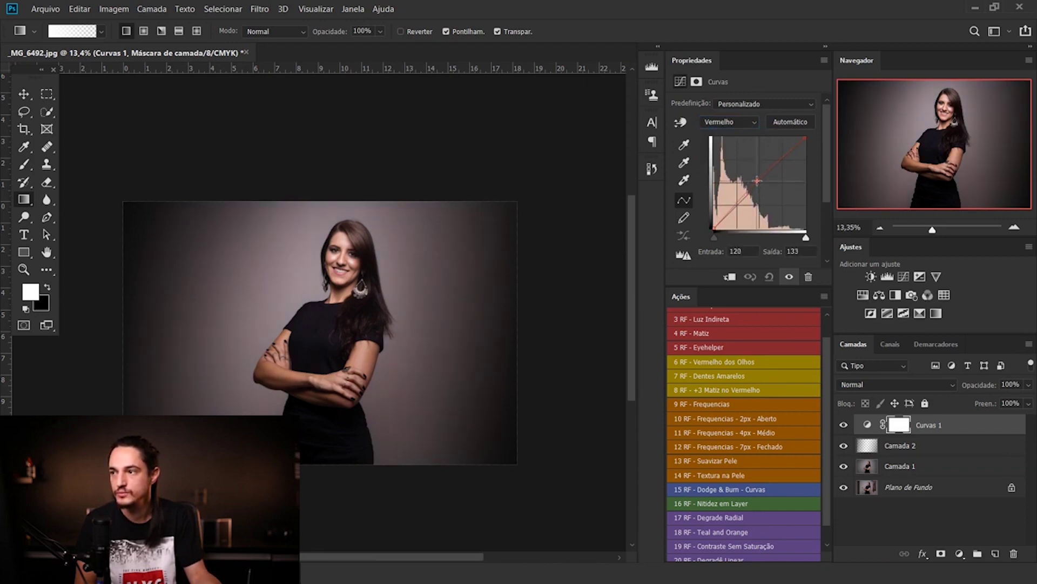
{"action": "left_click", "coordinate": [717, 122]}
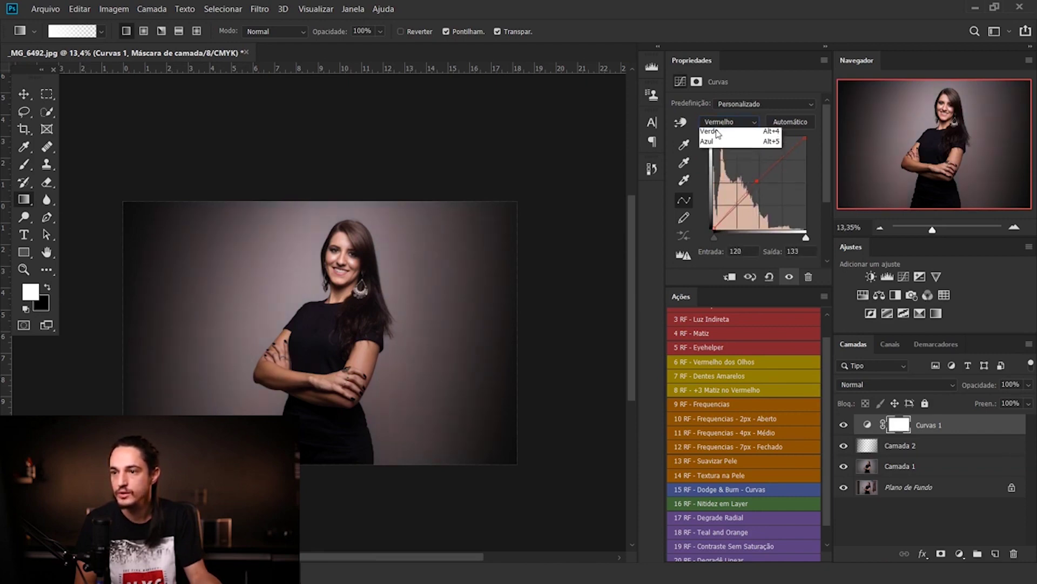
{"action": "left_click", "coordinate": [721, 172]}
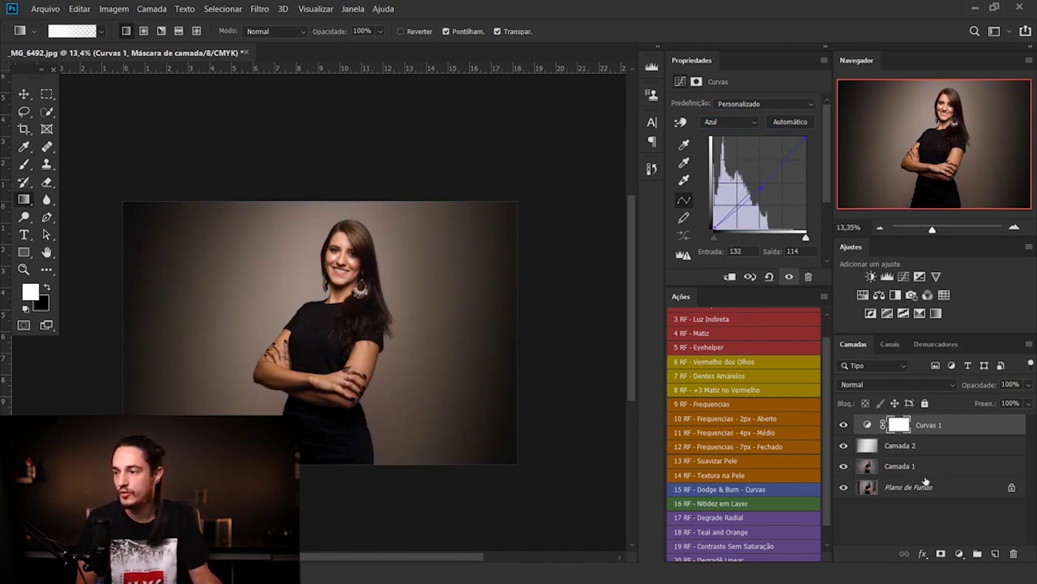
{"action": "left_click", "coordinate": [895, 469]}
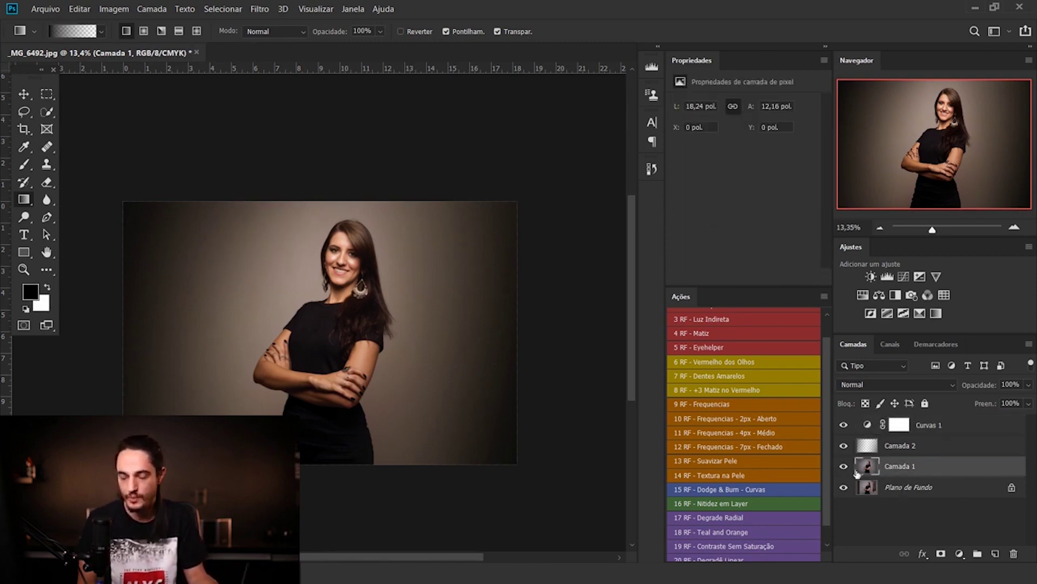
Step: Quick-select the woman's figure from hair to dress hem on Camada 1 with an enlarged brush
{"action": "key", "text": "w"}
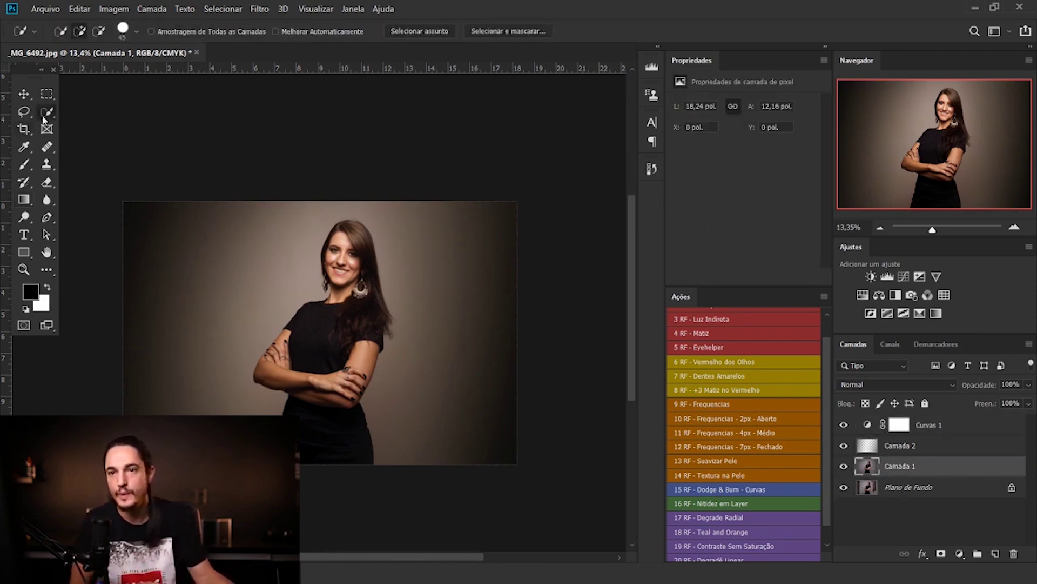
{"action": "key", "text": "bracketright"}
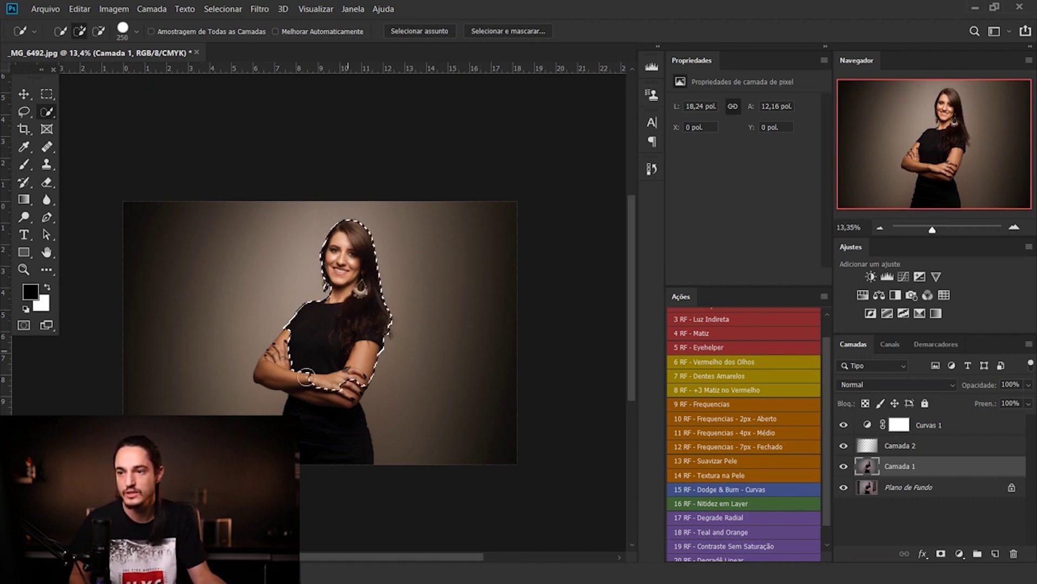
{"action": "left_click_drag", "start_coordinate": [300, 350], "coordinate": [284, 354]}
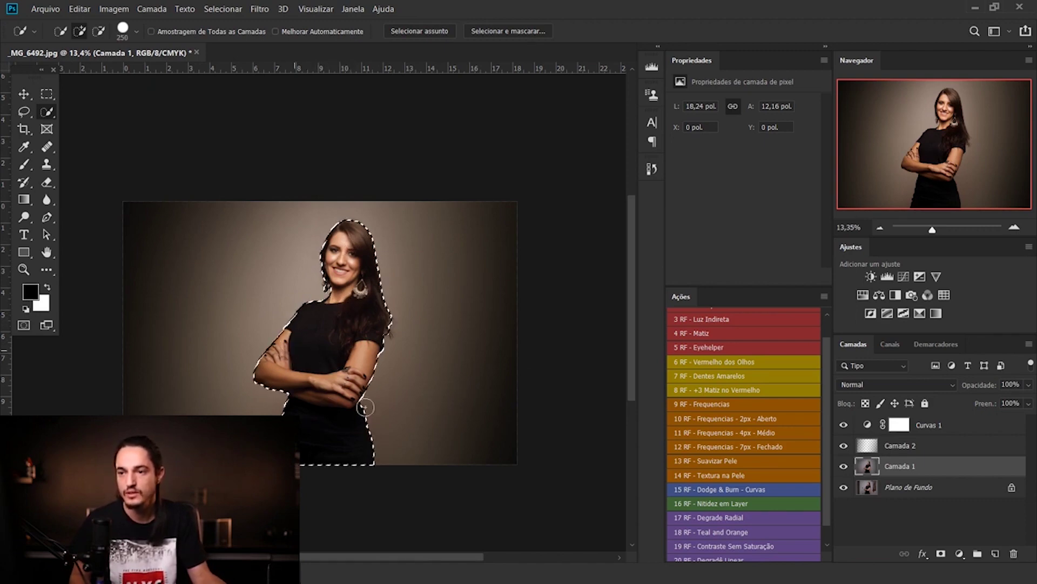
{"action": "left_click_drag", "start_coordinate": [365, 407], "coordinate": [360, 381]}
{"action": "mouse_move", "coordinate": [305, 355]}
{"action": "left_mouse_down"}
{"action": "mouse_move", "coordinate": [382, 371]}
{"action": "mouse_move", "coordinate": [396, 349]}
{"action": "left_mouse_up"}
{"action": "left_click_drag", "start_coordinate": [428, 312], "coordinate": [394, 317]}
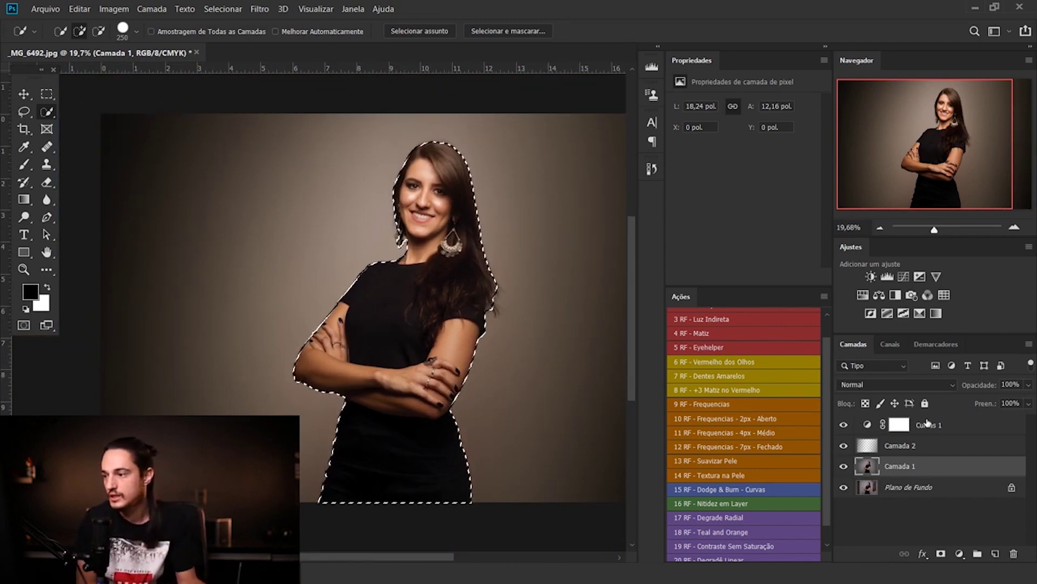
Step: Fill the woman's selection with black in the Curvas 1 mask, then undo it to restore the selection
{"action": "left_click", "coordinate": [900, 424]}
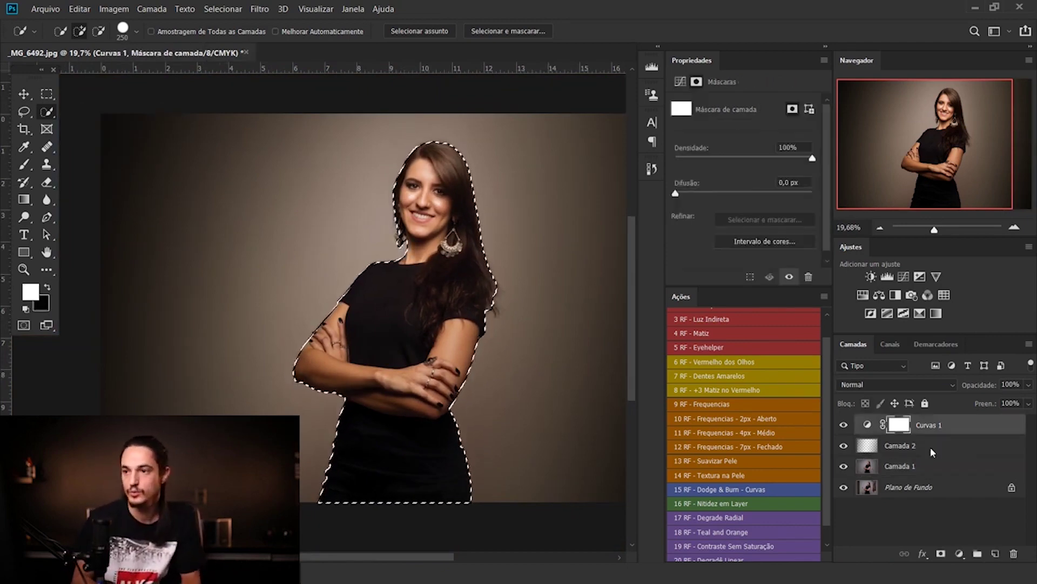
{"action": "key", "text": "ctrl+BackSpace"}
{"action": "key", "text": "ctrl+d"}
{"action": "scroll", "coordinate": [388, 260], "scroll_direction": "up", "scroll_amount": 2}
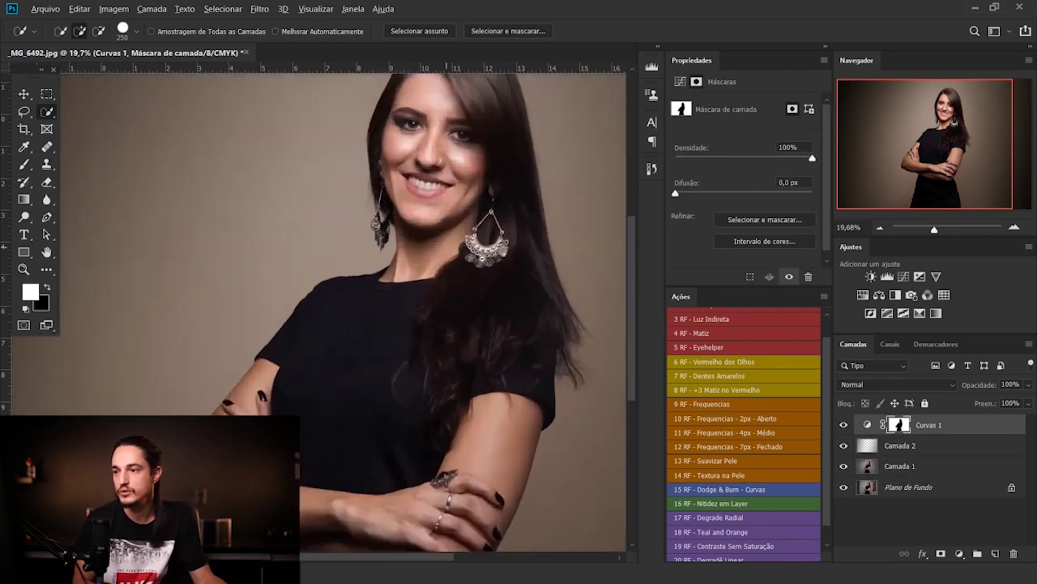
{"action": "key", "text": "alt+BackSpace"}
{"action": "key", "text": "ctrl+shift+d"}
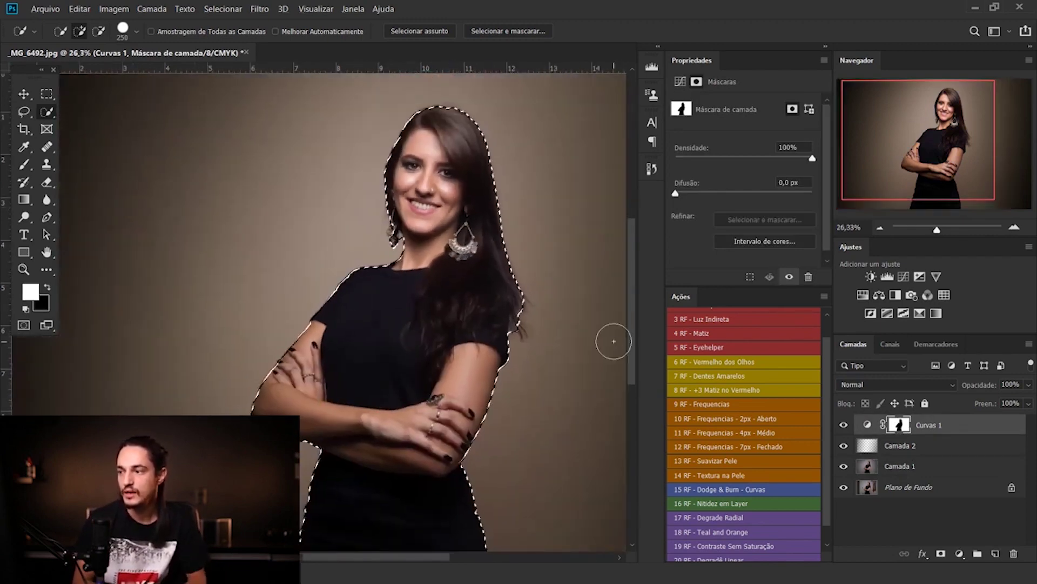
Step: Re-target the Curvas 1 mask, fill the woman's selection with black, and deselect
{"action": "key", "text": "x"}
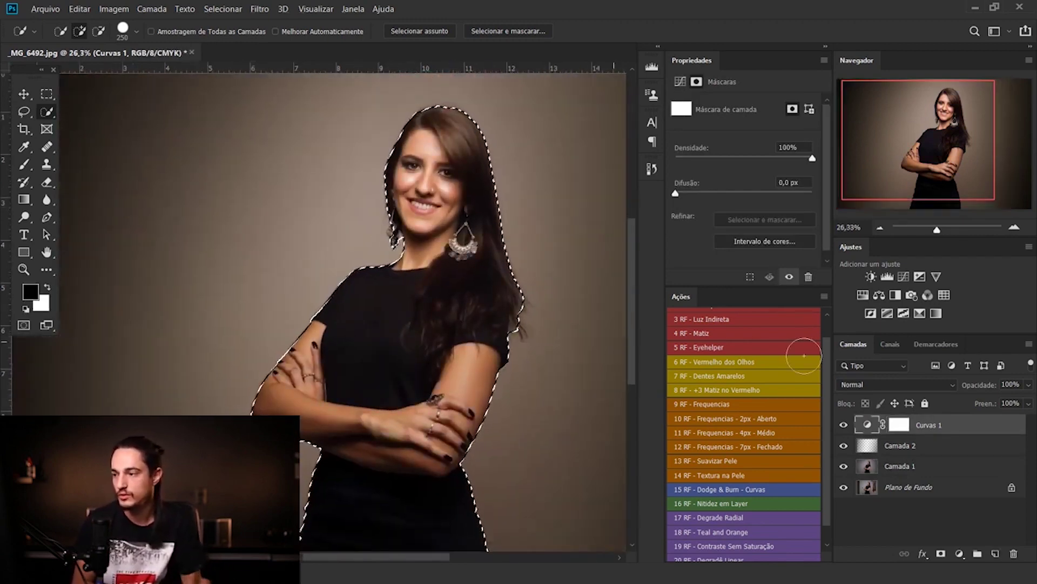
{"action": "key", "text": "alt+bracketleft"}
{"action": "key", "text": "alt+bracketleft"}
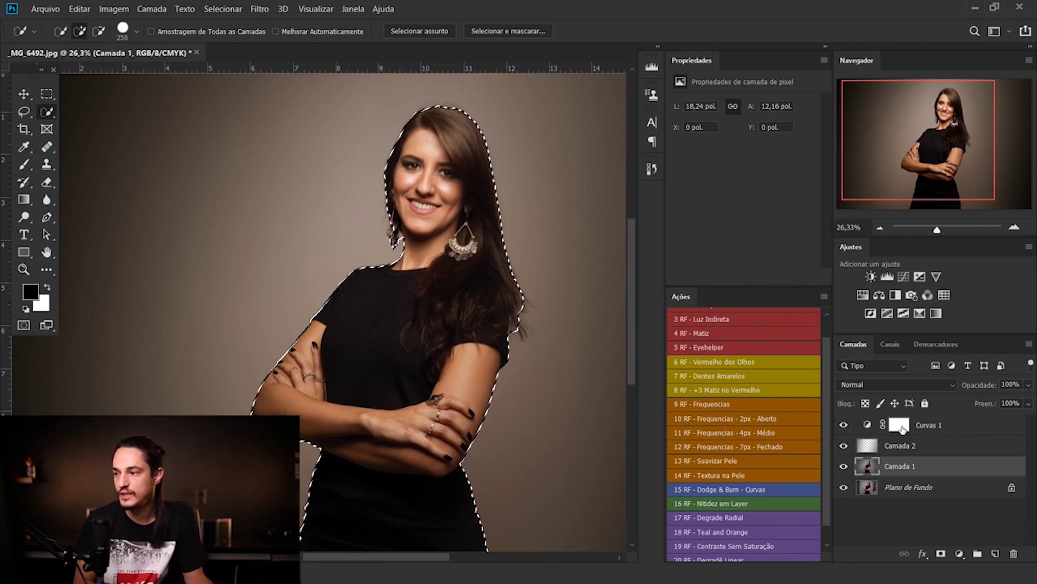
{"action": "key", "text": "alt+bracketright"}
{"action": "key", "text": "alt+bracketright"}
{"action": "key", "text": "x"}
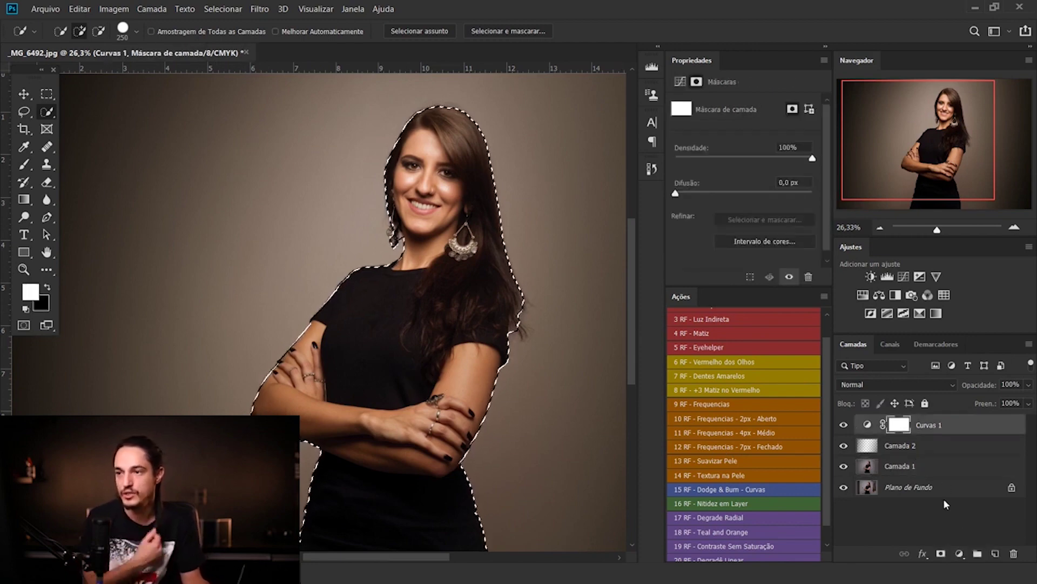
{"action": "key", "text": "ctrl+BackSpace"}
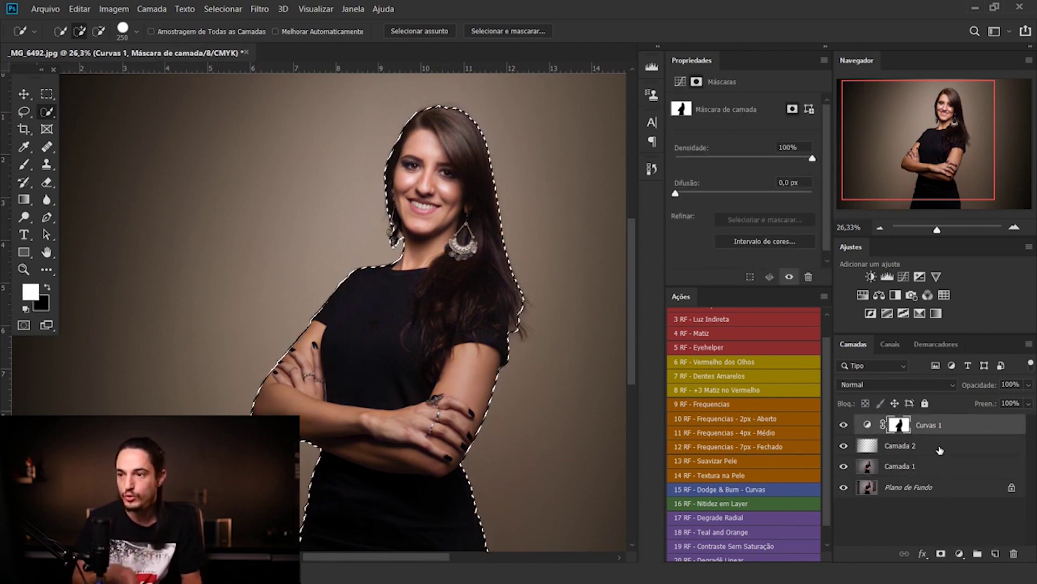
{"action": "key", "text": "ctrl+d"}
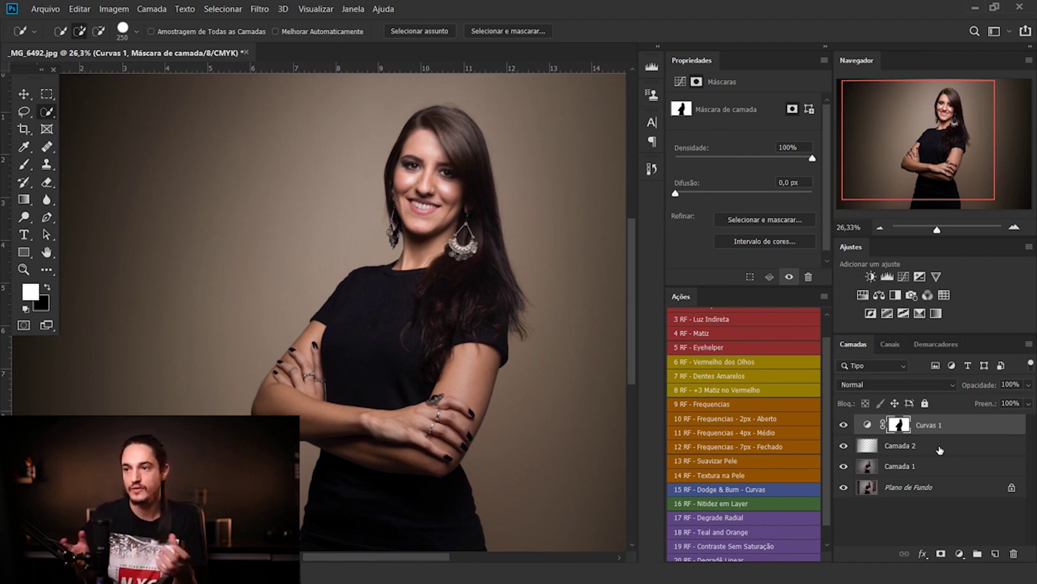
Step: Set up the Brush tool with 5% flow, sized to about 124 px
{"action": "scroll", "coordinate": [519, 208], "scroll_direction": "up", "scroll_amount": 2}
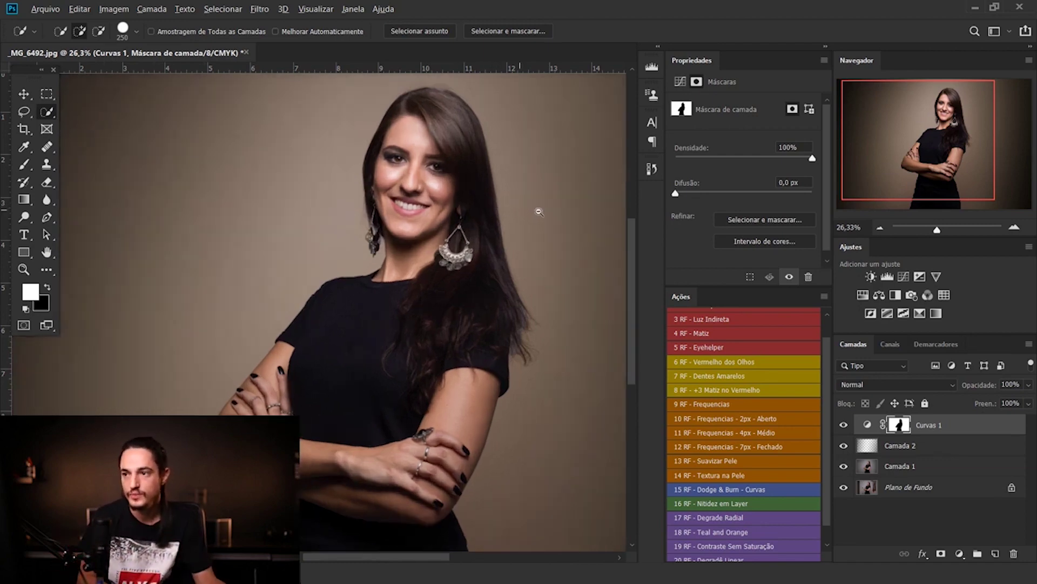
{"action": "key", "text": "b"}
{"action": "left_click_drag", "start_coordinate": [457, 183], "coordinate": [382, 197]}
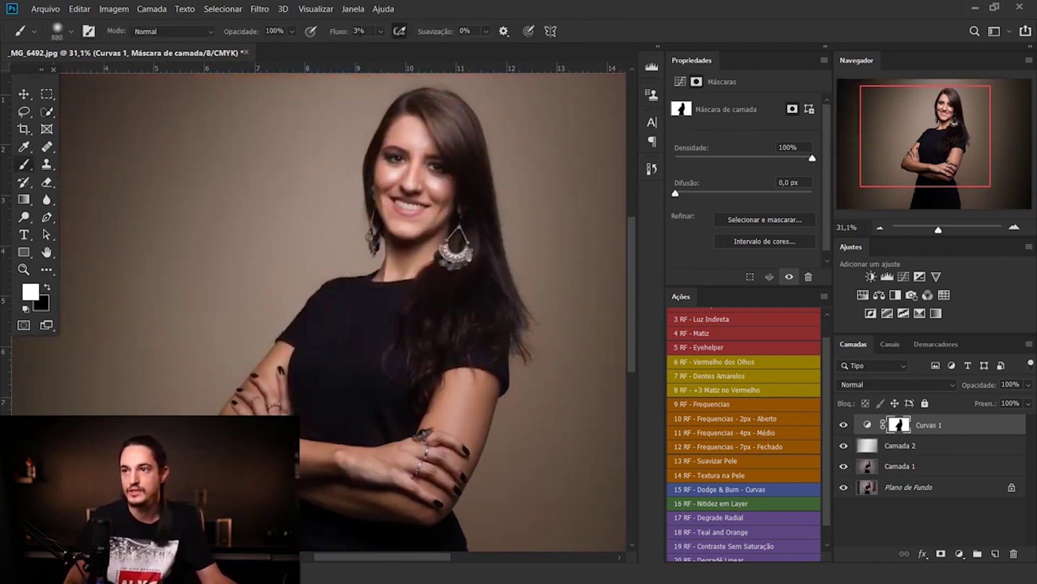
{"action": "type", "text": "5"}
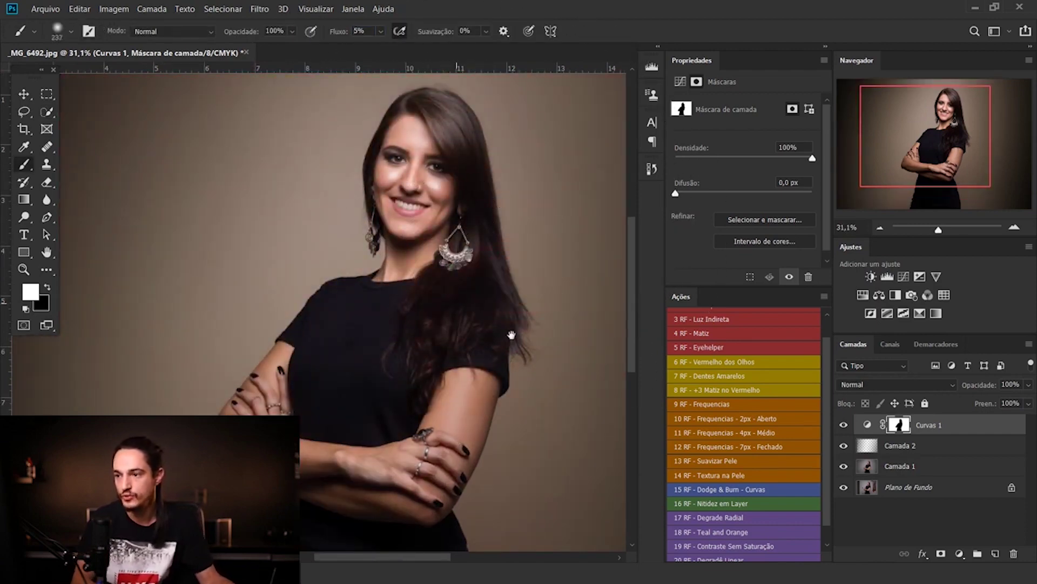
{"action": "left_click", "coordinate": [624, 384], "text": "ctrl"}
{"action": "key", "text": "bracketleft"}
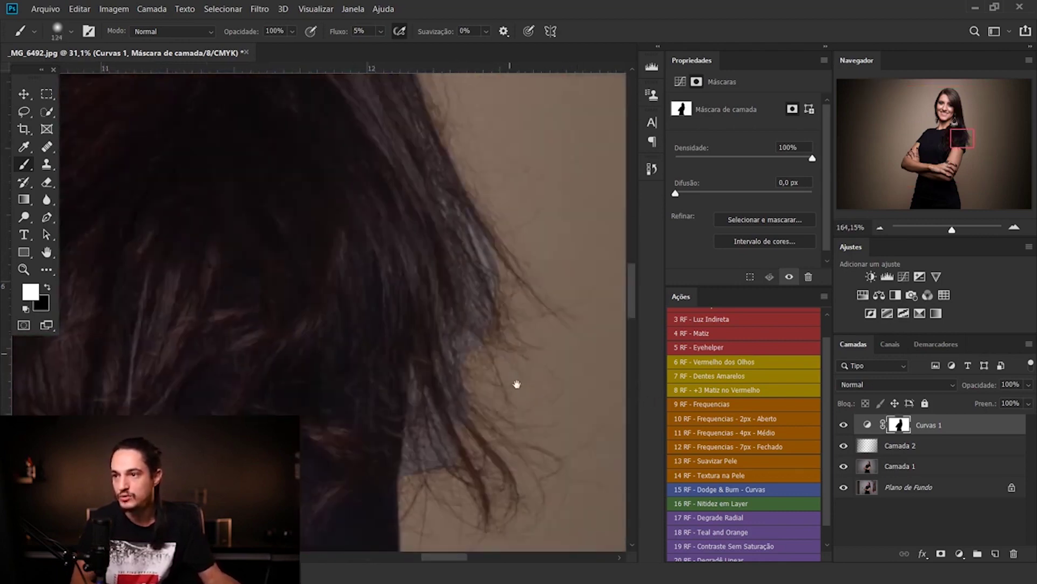
Step: Inspect the mask edges at the neck hair, left earring, arm and dress with a 21 px brush
{"action": "left_click_drag", "start_coordinate": [514, 377], "coordinate": [506, 270]}
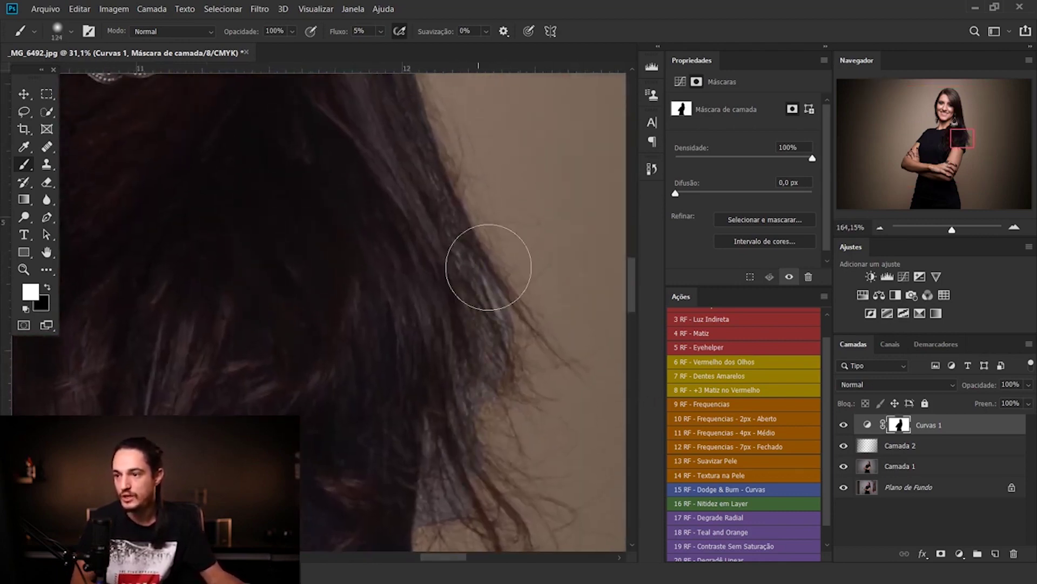
{"action": "key", "text": "ctrl+0"}
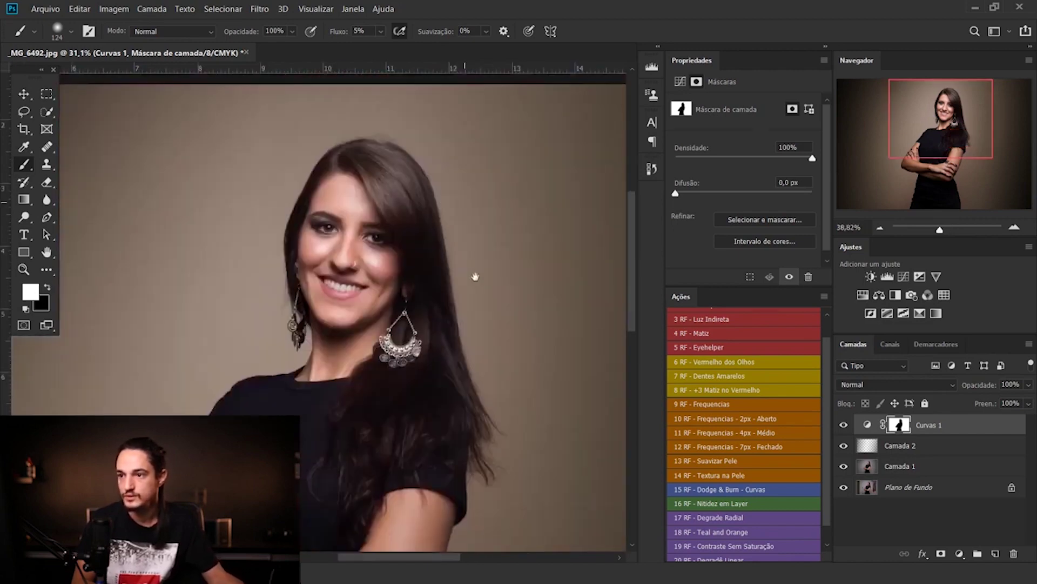
{"action": "key", "text": "bracketright"}
{"action": "key", "text": "bracketright"}
{"action": "key", "text": "bracketright"}
{"action": "left_click", "coordinate": [216, 334], "text": "ctrl"}
{"action": "key", "text": "bracketleft"}
{"action": "key", "text": "bracketleft"}
{"action": "key", "text": "bracketleft"}
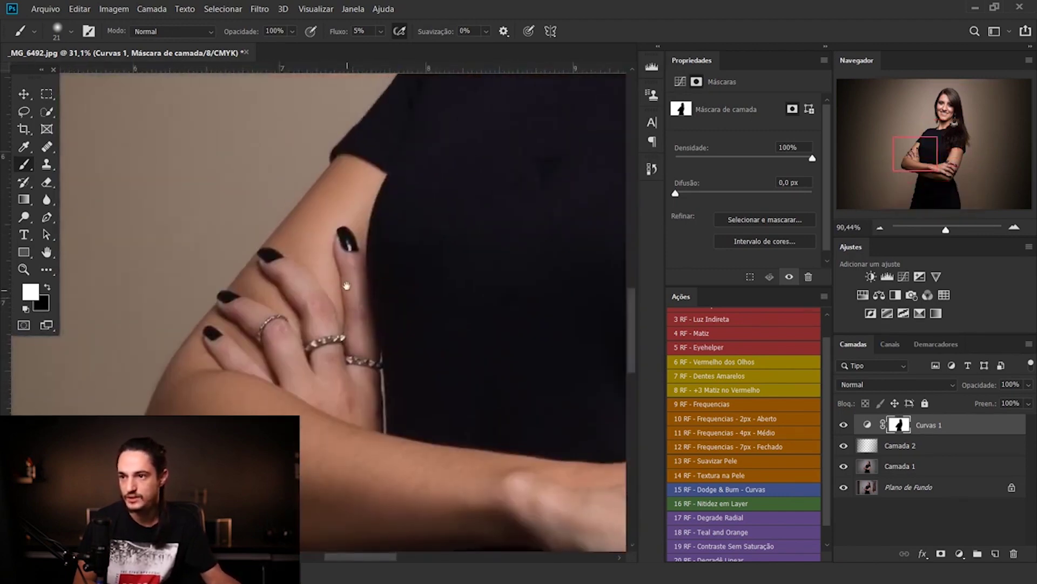
{"action": "left_click_drag", "start_coordinate": [333, 348], "coordinate": [309, 353]}
{"action": "scroll", "coordinate": [315, 271], "scroll_direction": "down", "scroll_amount": 5}
{"action": "scroll", "coordinate": [475, 354], "scroll_direction": "up", "scroll_amount": 1}
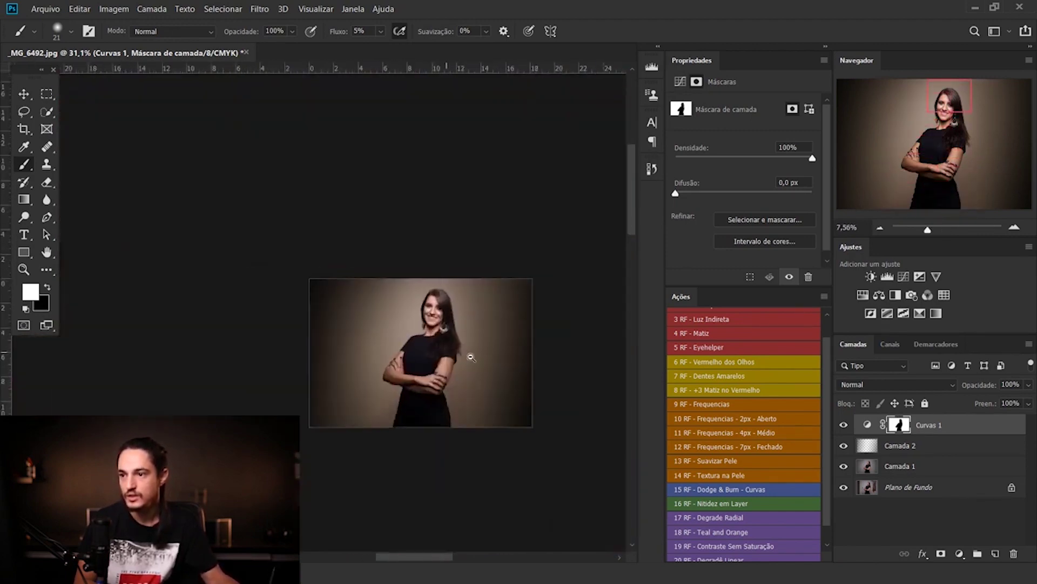
{"action": "scroll", "coordinate": [514, 371], "scroll_direction": "up", "scroll_amount": 1}
{"action": "scroll", "coordinate": [513, 371], "scroll_direction": "up", "scroll_amount": 1}
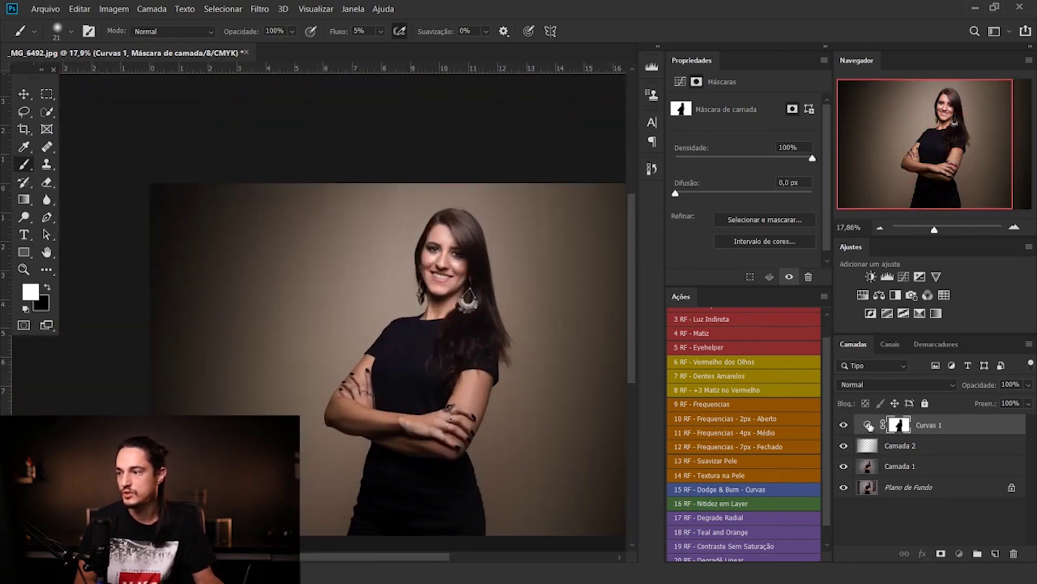
Step: Add points to the Curvas 1 RGB curve and pull it down, mapping input 108 to output 61
{"action": "left_click", "coordinate": [868, 425]}
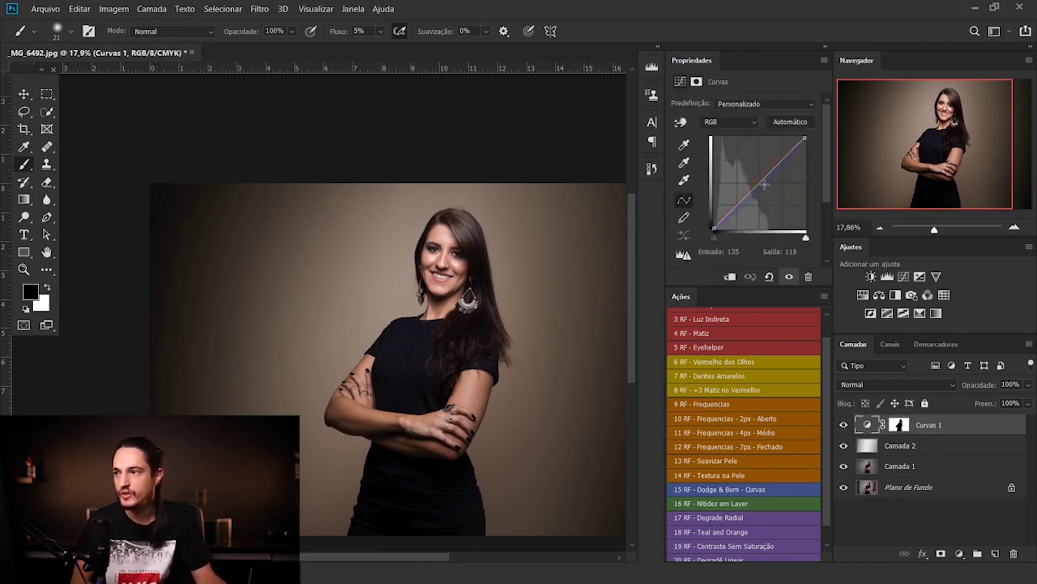
{"action": "left_click_drag", "start_coordinate": [764, 184], "coordinate": [774, 189]}
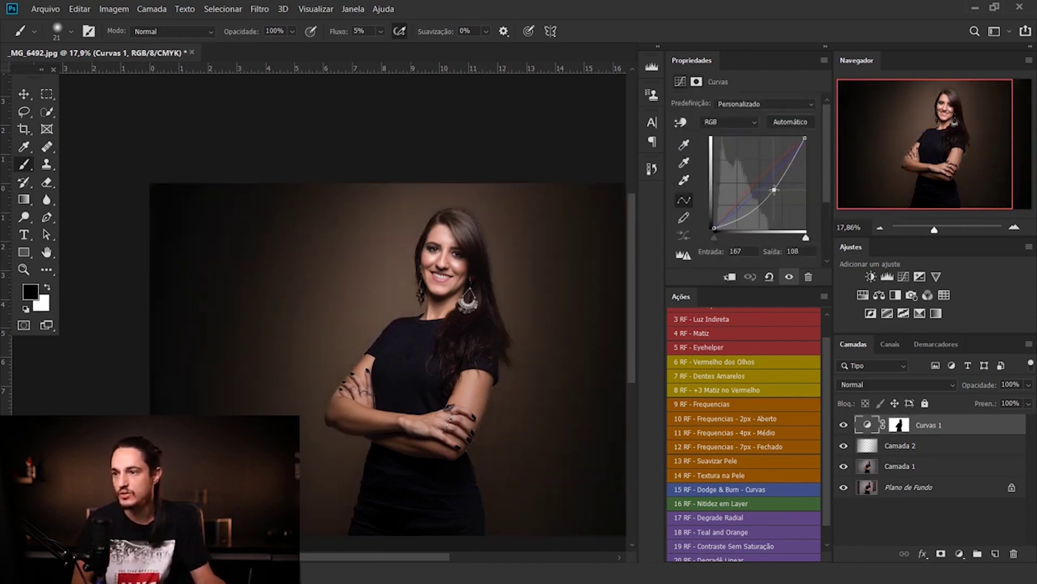
{"action": "key", "text": "ctrl+0"}
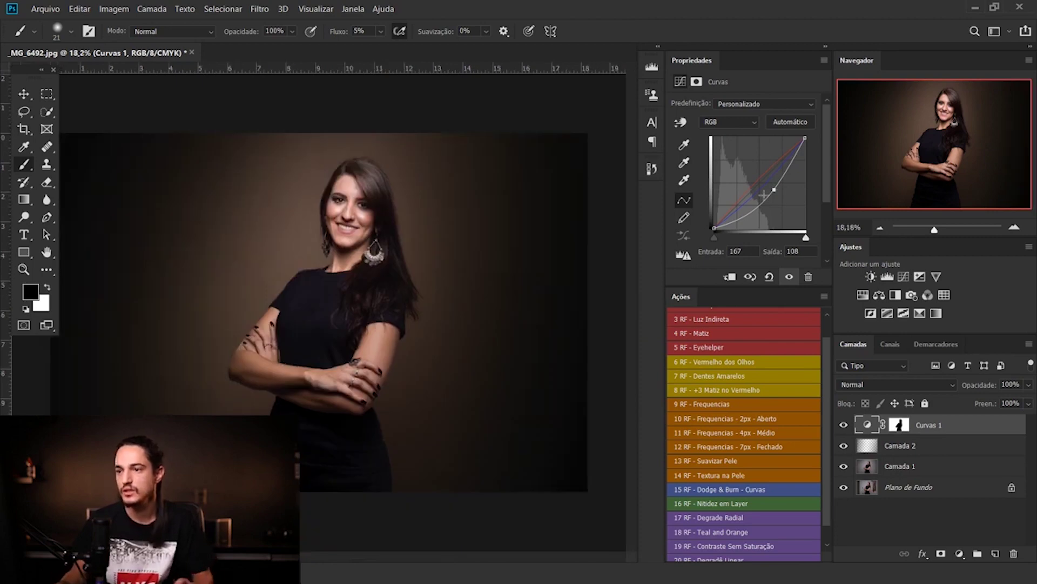
{"action": "left_click_drag", "start_coordinate": [795, 159], "coordinate": [751, 205]}
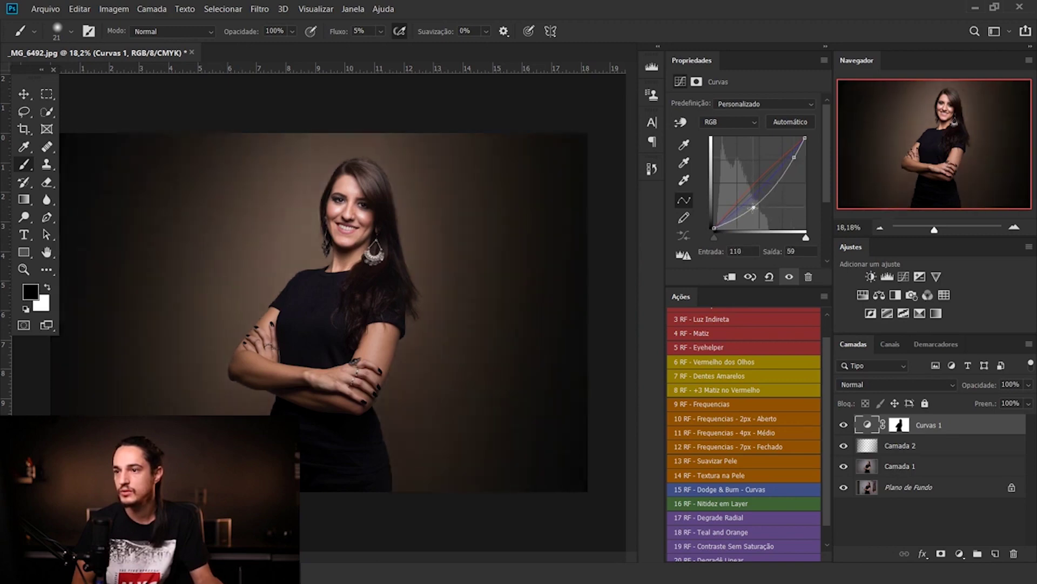
{"action": "left_click_drag", "start_coordinate": [795, 156], "coordinate": [787, 160]}
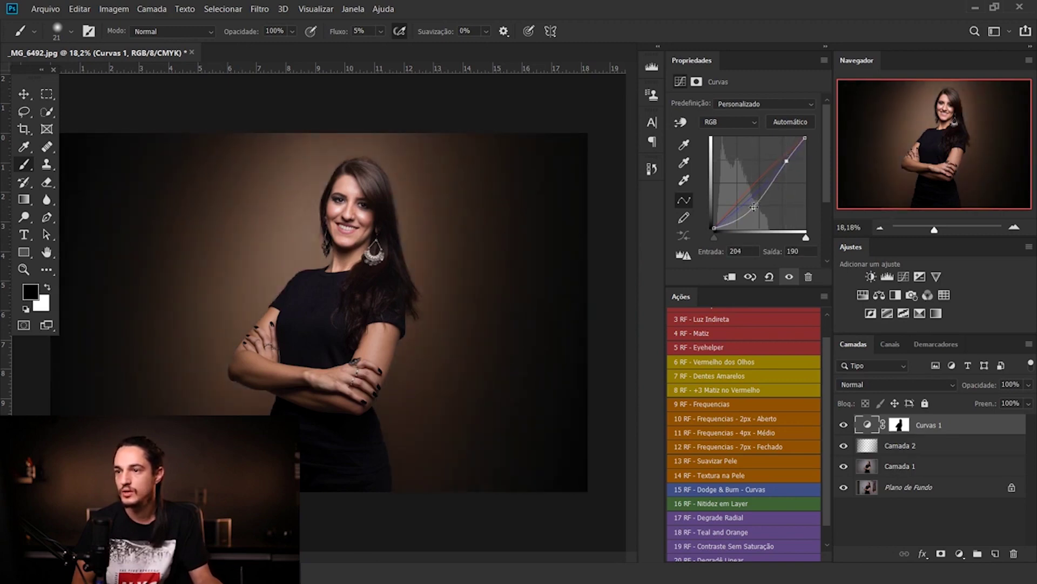
{"action": "left_click_drag", "start_coordinate": [755, 207], "coordinate": [752, 206]}
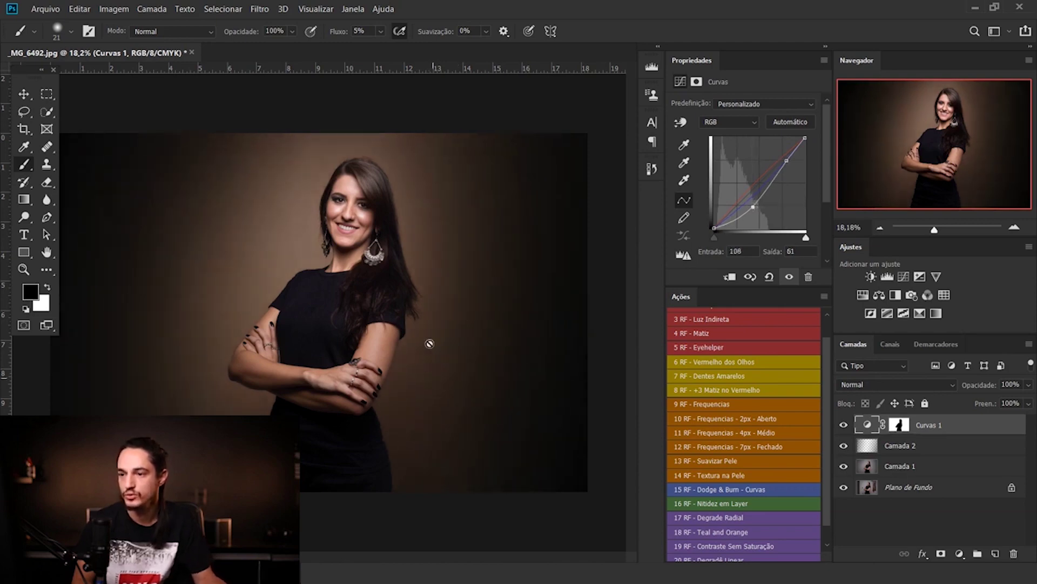
{"action": "scroll", "coordinate": [402, 260], "scroll_direction": "down", "scroll_amount": 1}
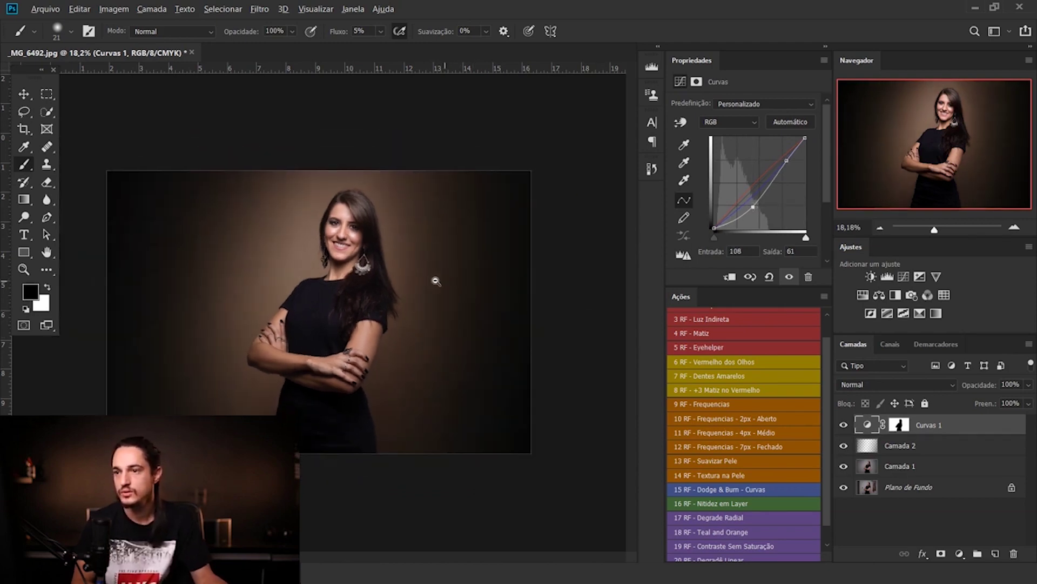
Step: Lower the Vermelho curve and slightly adjust the Azul curve to cool the wall to blue-grey
{"action": "left_click", "coordinate": [727, 121]}
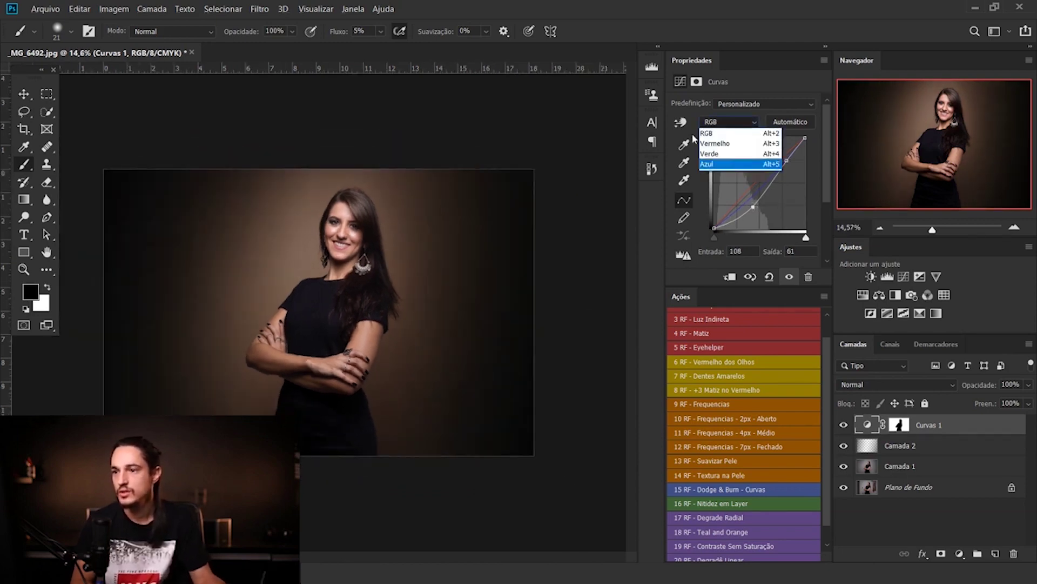
{"action": "left_click", "coordinate": [718, 144]}
{"action": "left_click_drag", "start_coordinate": [757, 182], "coordinate": [763, 187]}
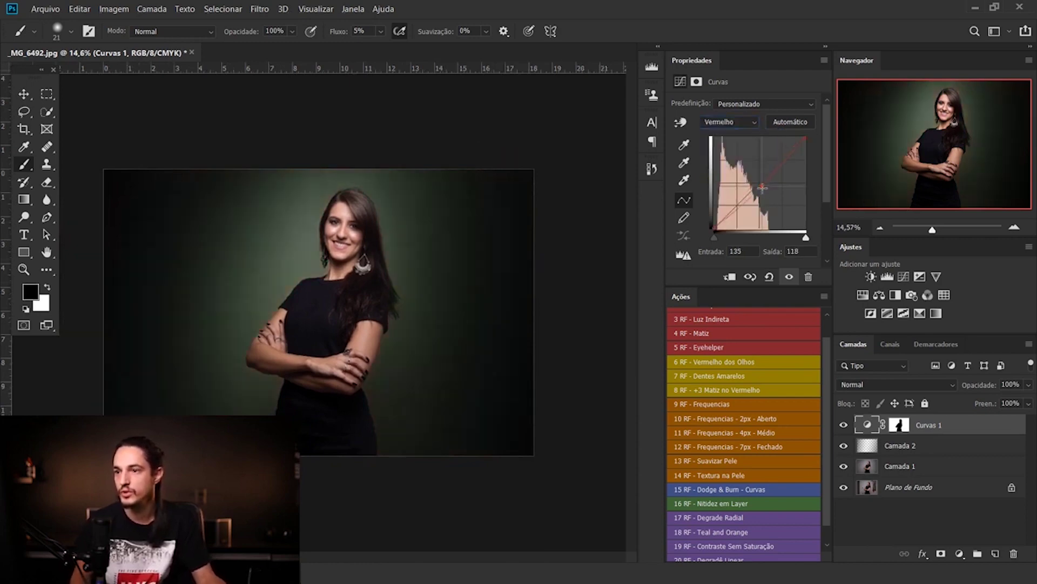
{"action": "left_click", "coordinate": [719, 121]}
{"action": "left_click", "coordinate": [719, 164]}
{"action": "left_click_drag", "start_coordinate": [759, 184], "coordinate": [759, 191]}
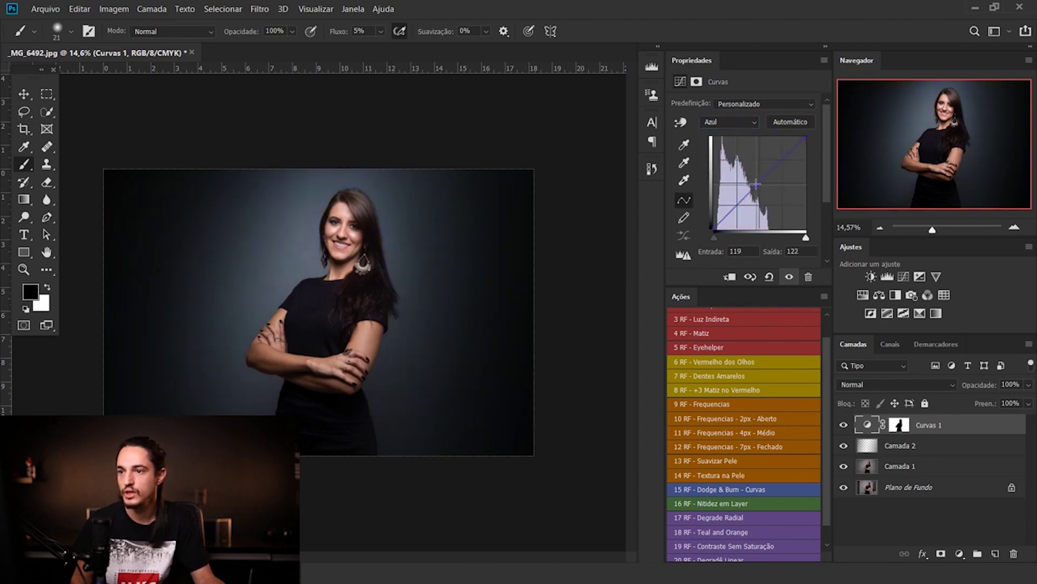
{"action": "key", "text": "ctrl+plus"}
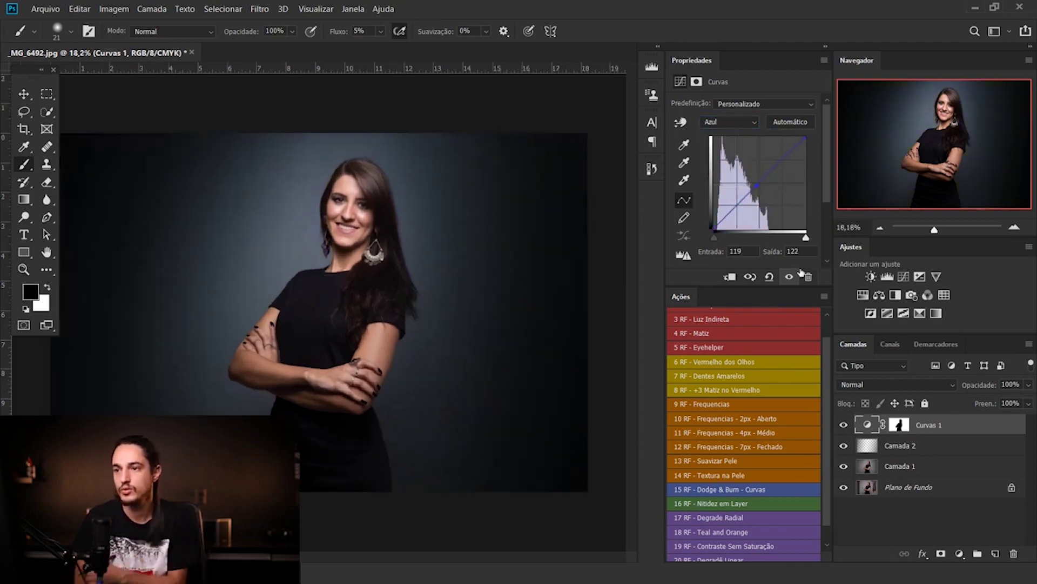